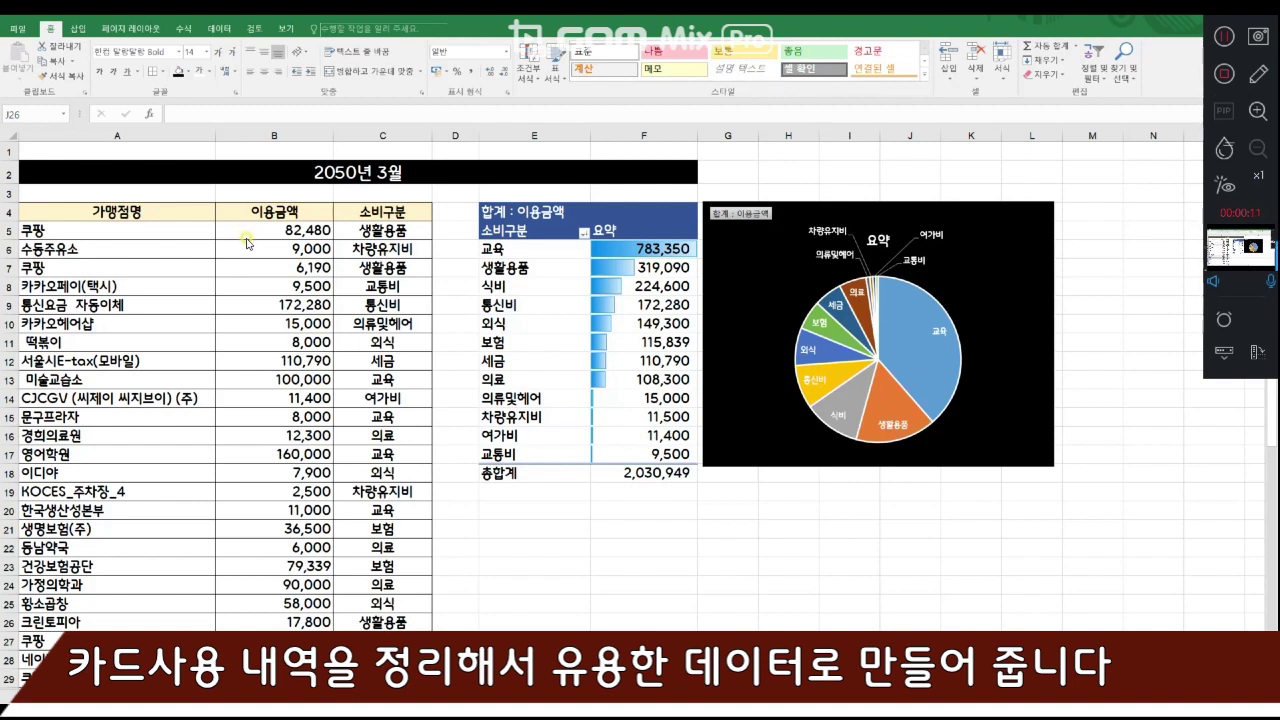
# - Review the spending categories assigned to each merchant in the 소비구분 column of the finished 2050년 3월 sheet
pyautogui.click(385, 212)
pyautogui.press('Down')
pyautogui.press('Down')
pyautogui.press('Down')
pyautogui.press('Down')
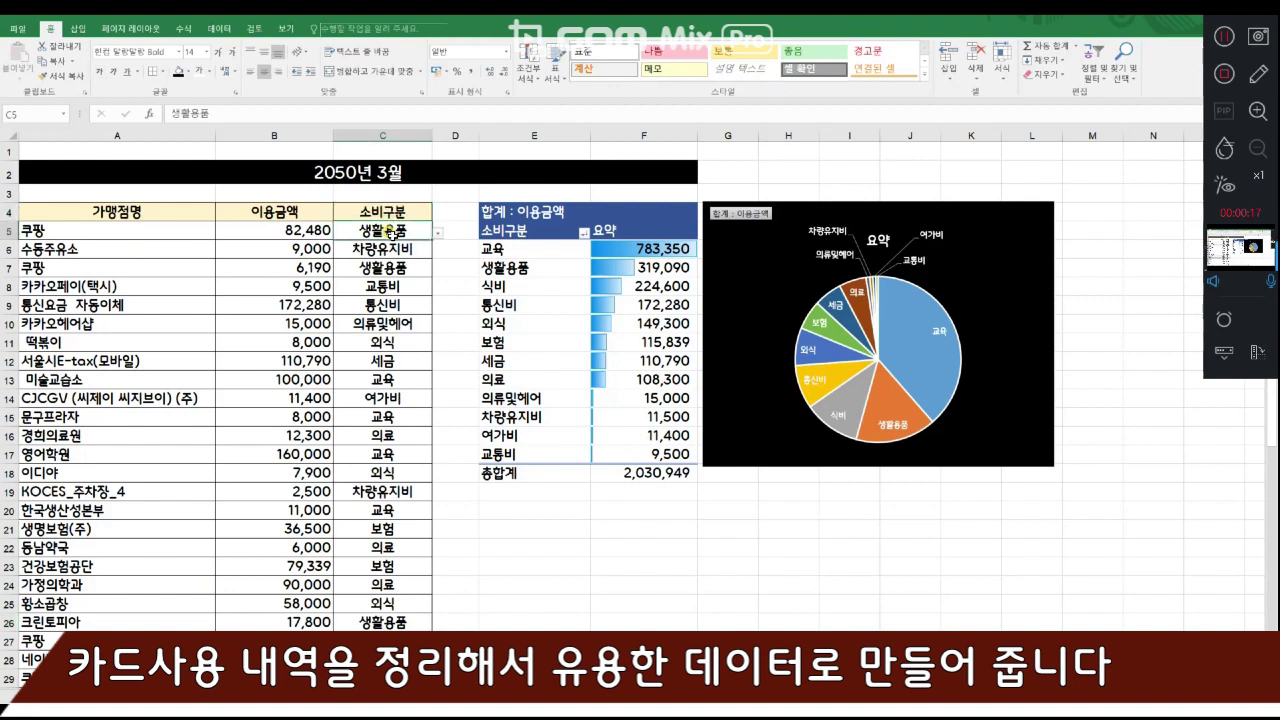
pyautogui.click(397, 306)
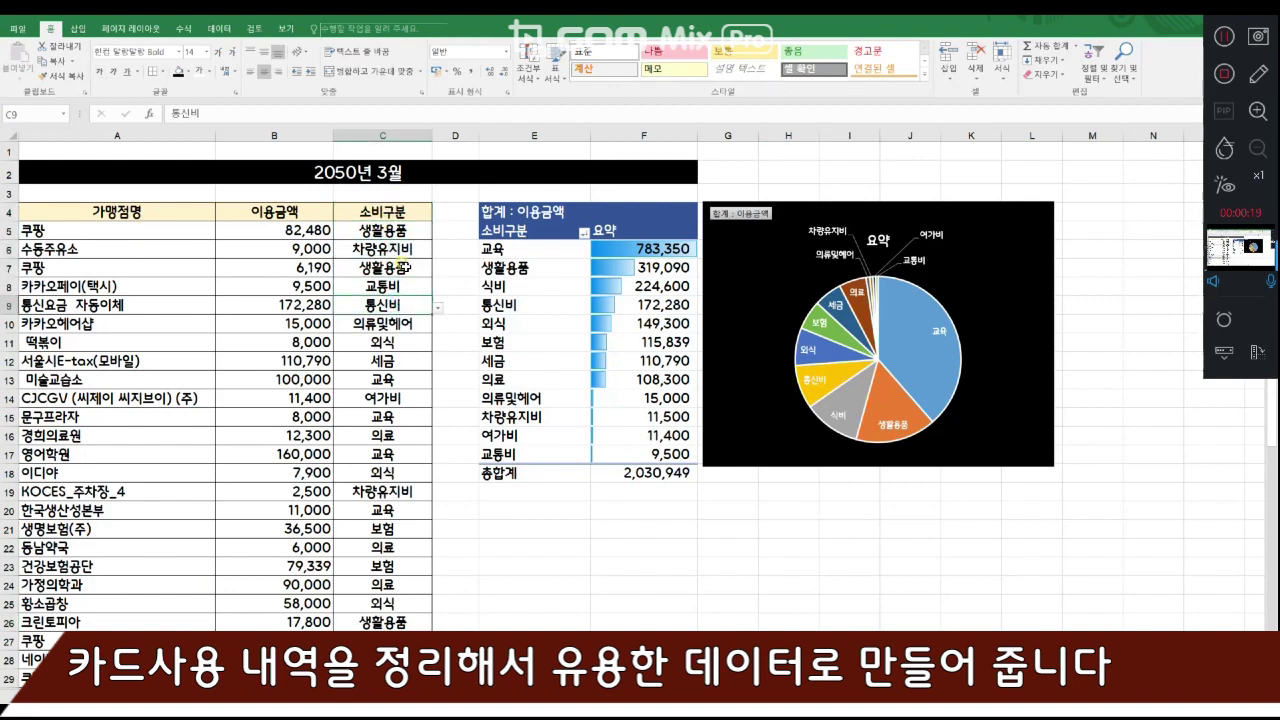
pyautogui.moveTo(410, 233); pyautogui.dragTo(399, 452)
pyautogui.click(398, 435)
# - Examine the pivot table's amounts per 소비구분 category and the pie chart beside it in the finished sheet
pyautogui.click(488, 244)
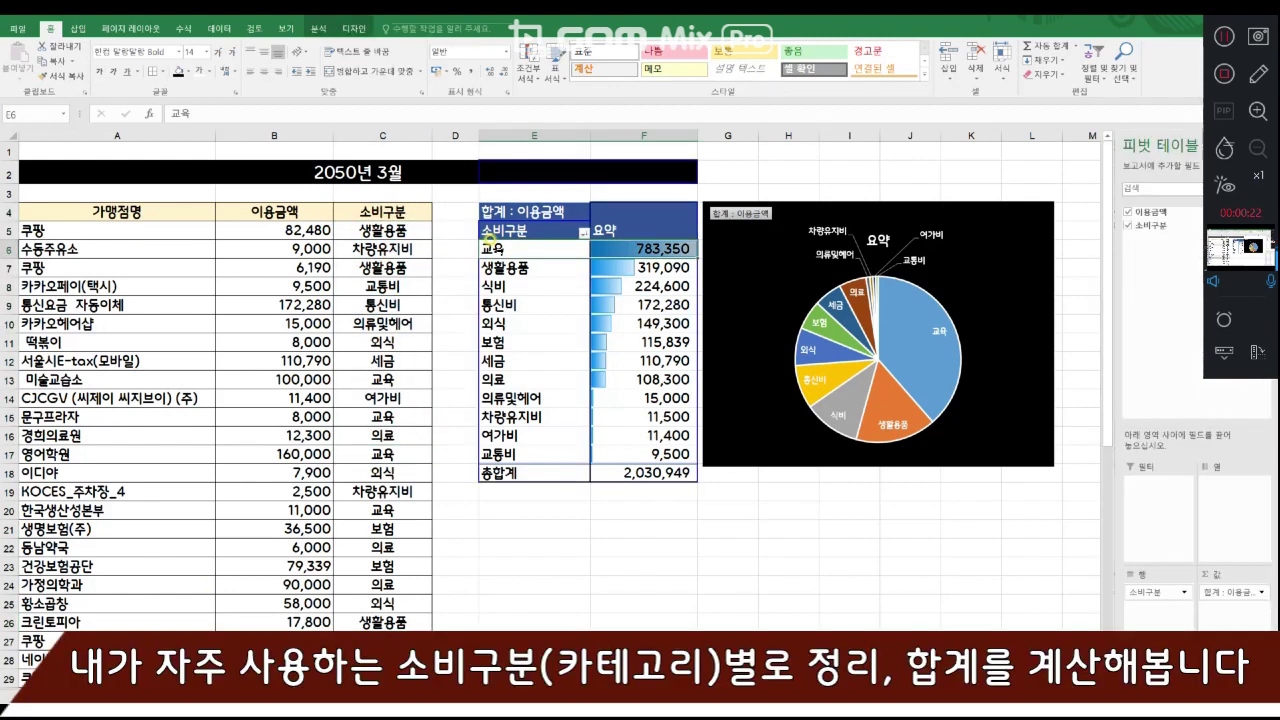
pyautogui.press('Down')
pyautogui.click(638, 267)
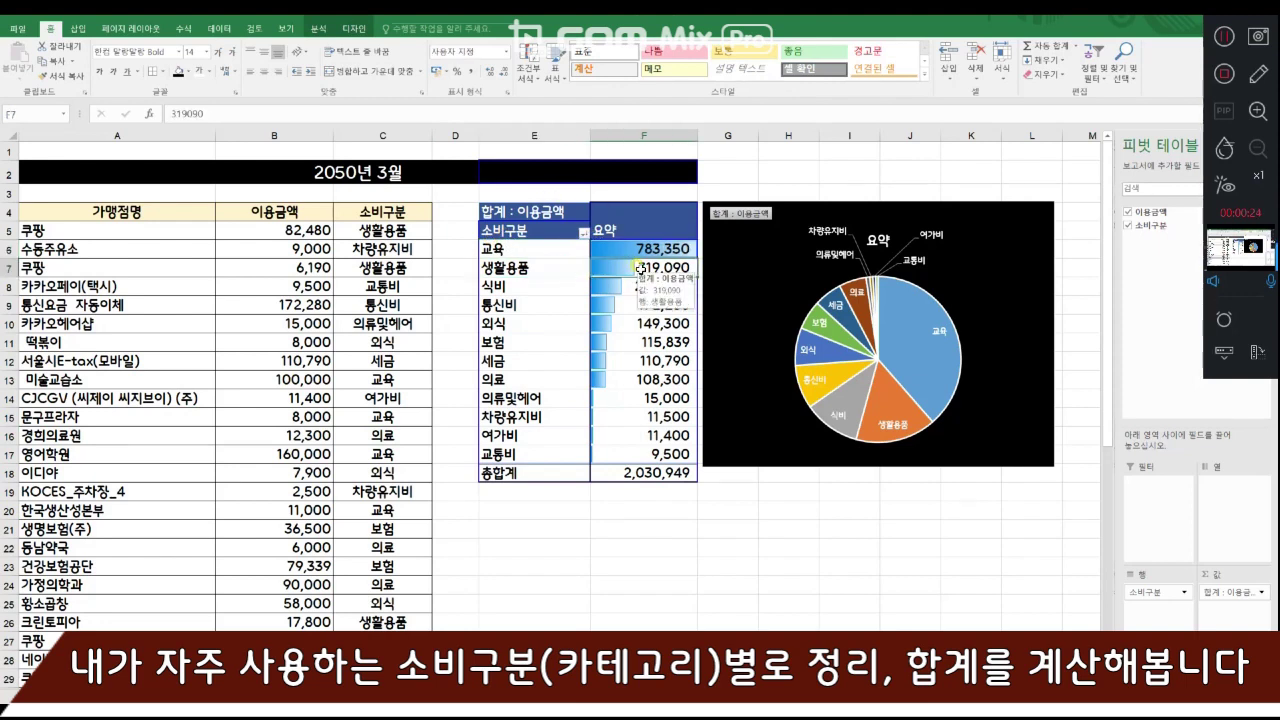
pyautogui.click(538, 287)
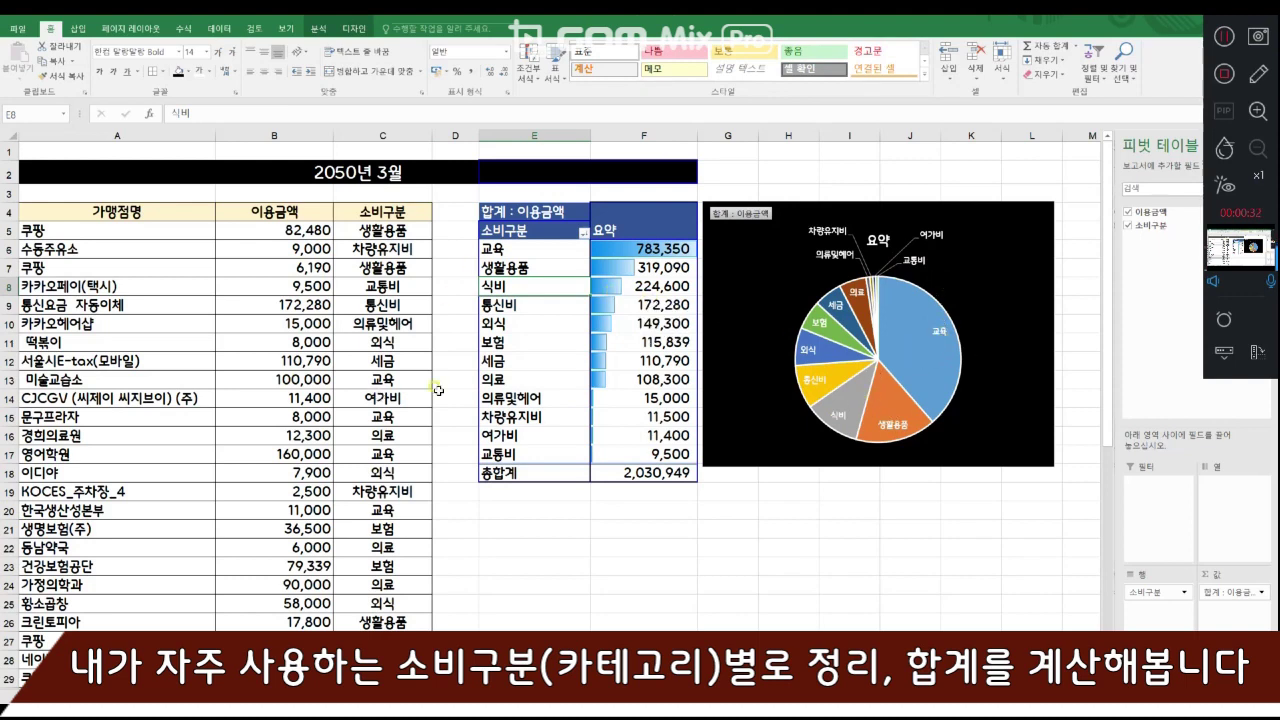
pyautogui.click(778, 476)
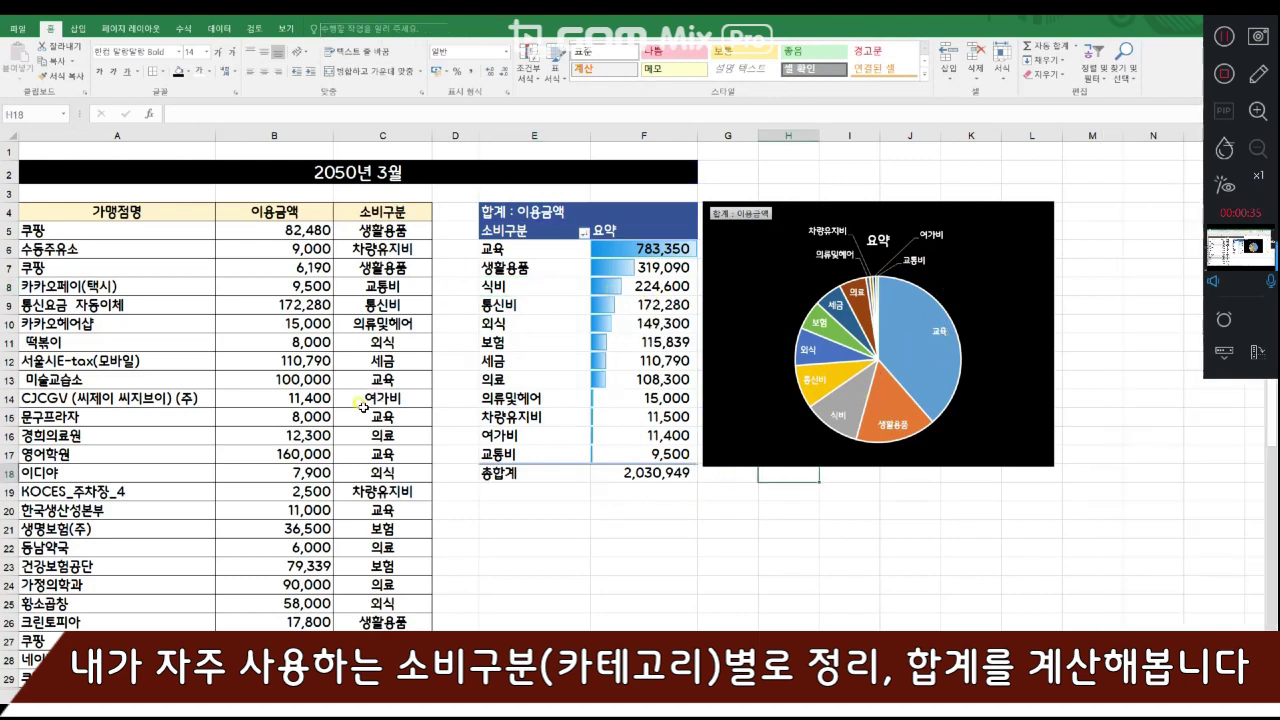
pyautogui.click(365, 175)
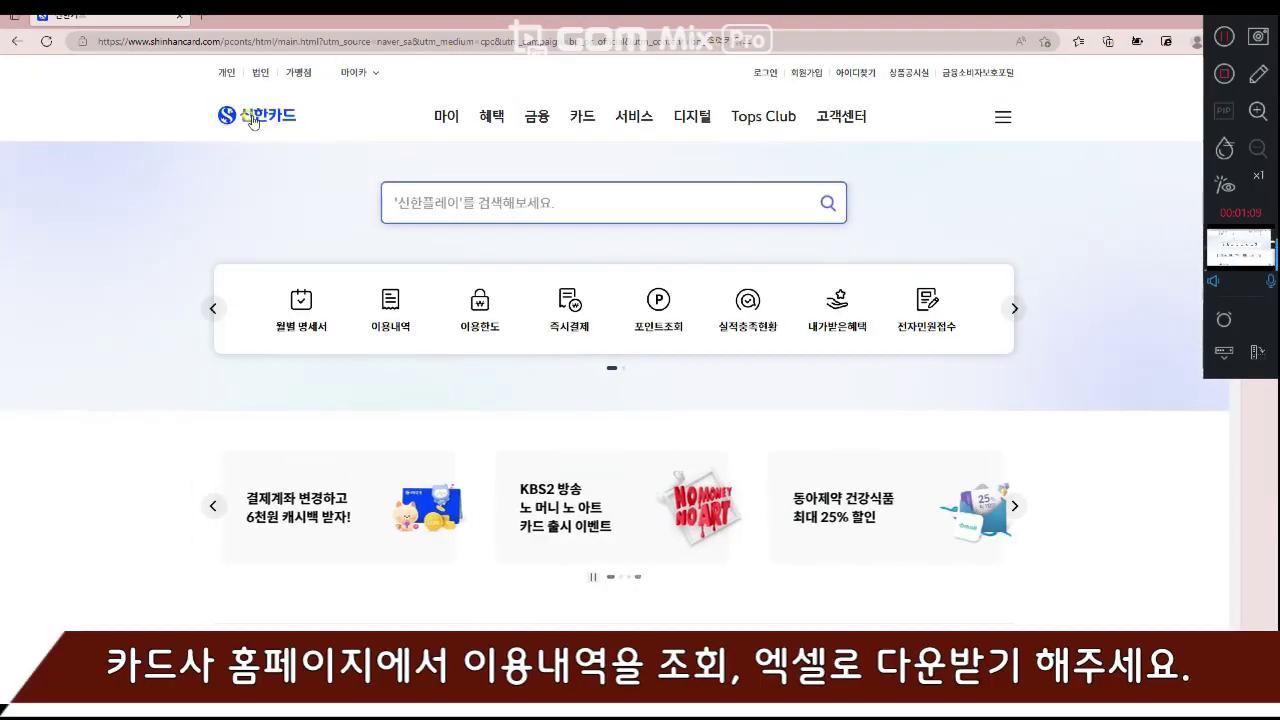
# - Open the 이용내역 (usage history) service on the Shinhan Card website
pyautogui.click(391, 310)
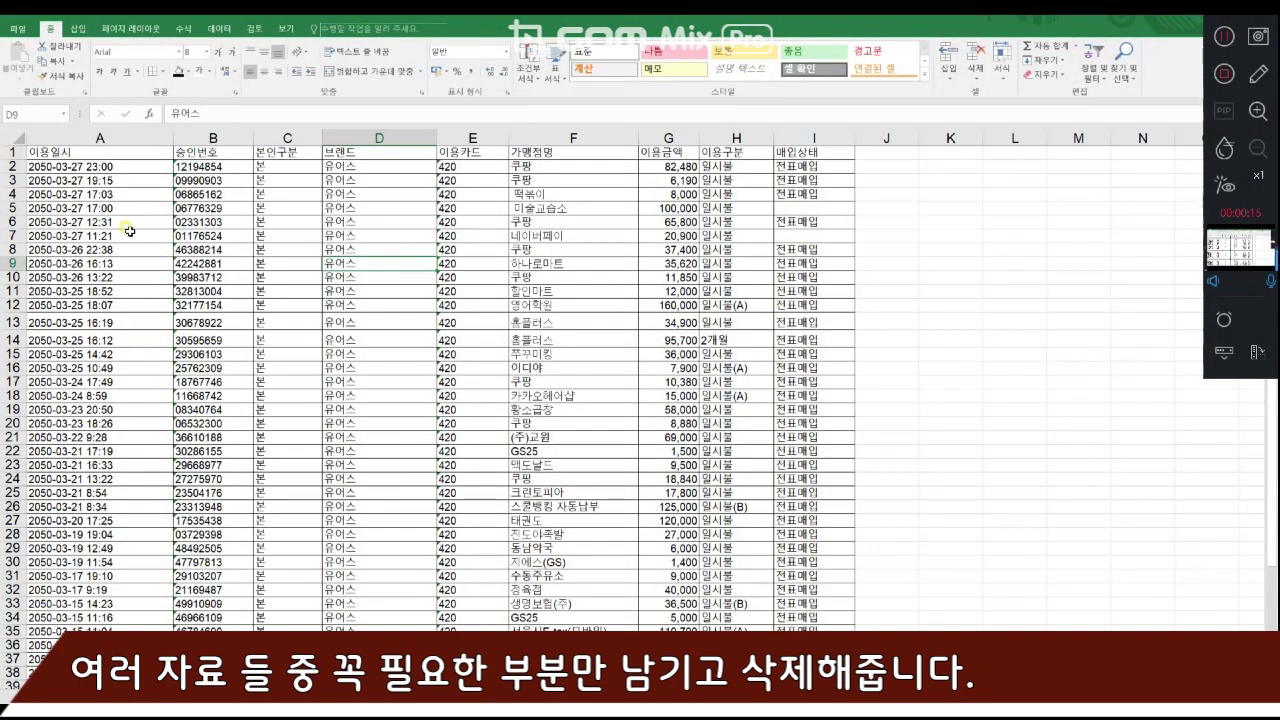
# - Review the downloaded statement's columns from 이용일시 to 매입상태 to decide which are needed besides 가맹점명 and 이용금액
pyautogui.click(137, 137)
pyautogui.click(214, 137)
pyautogui.click(283, 136)
pyautogui.click(379, 137)
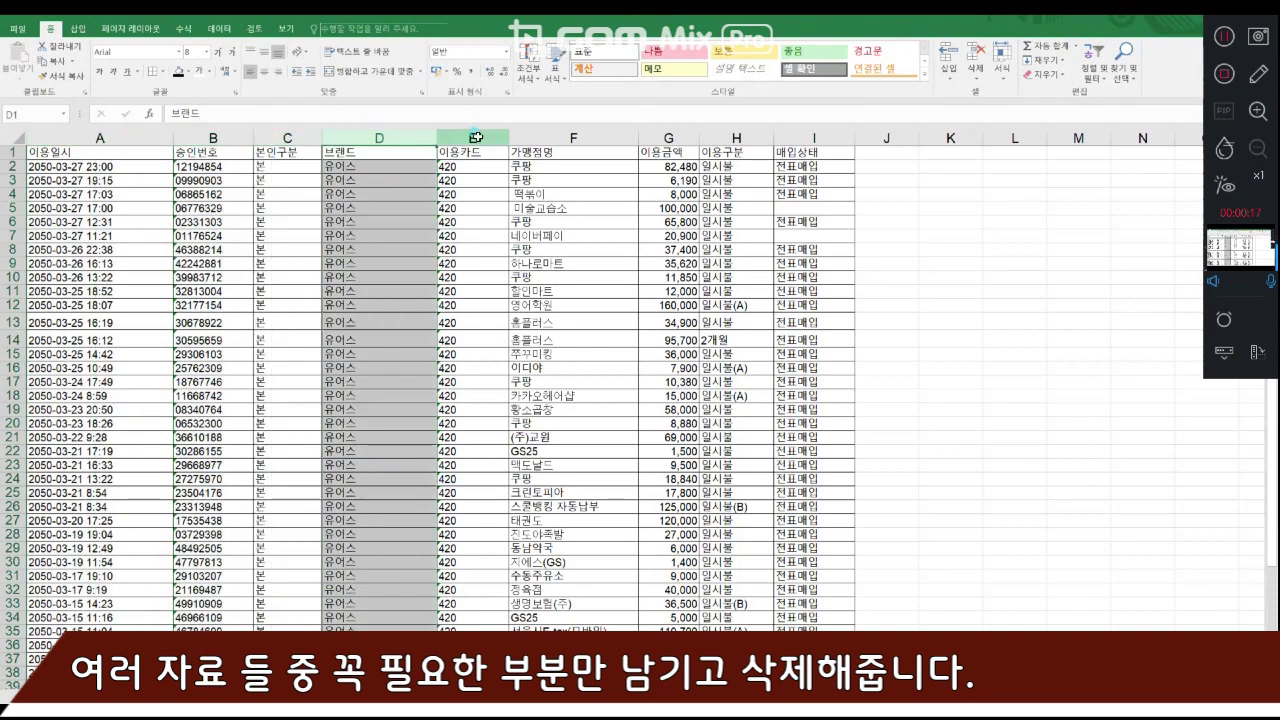
pyautogui.click(477, 137)
pyautogui.click(572, 138)
pyautogui.click(737, 137)
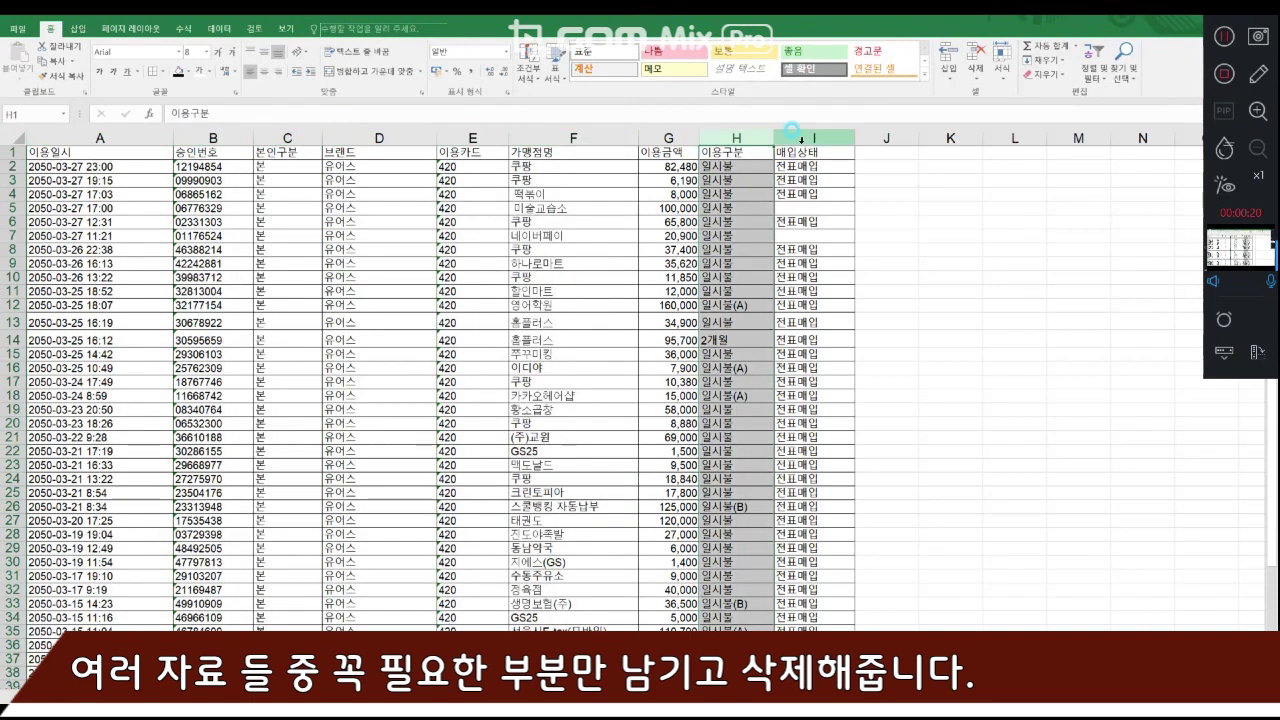
pyautogui.click(814, 137)
pyautogui.click(83, 138)
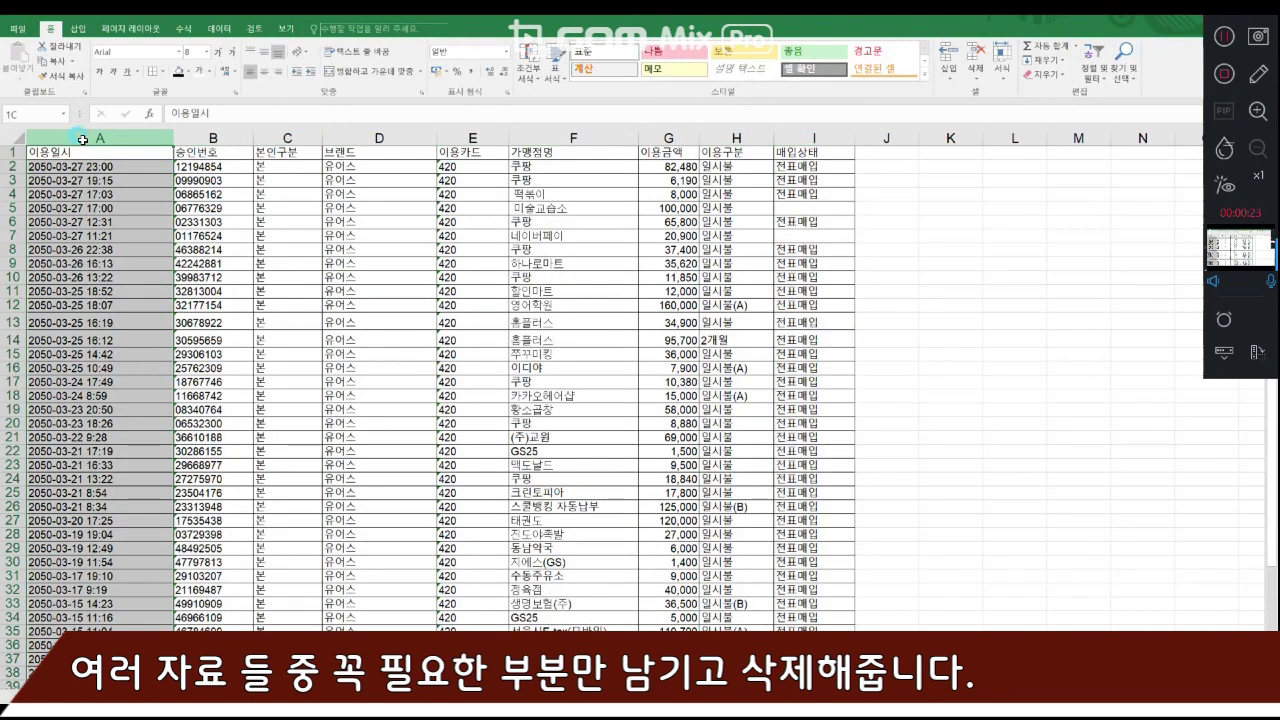
pyautogui.click(676, 140)
pyautogui.moveTo(574, 139); pyautogui.dragTo(674, 145)
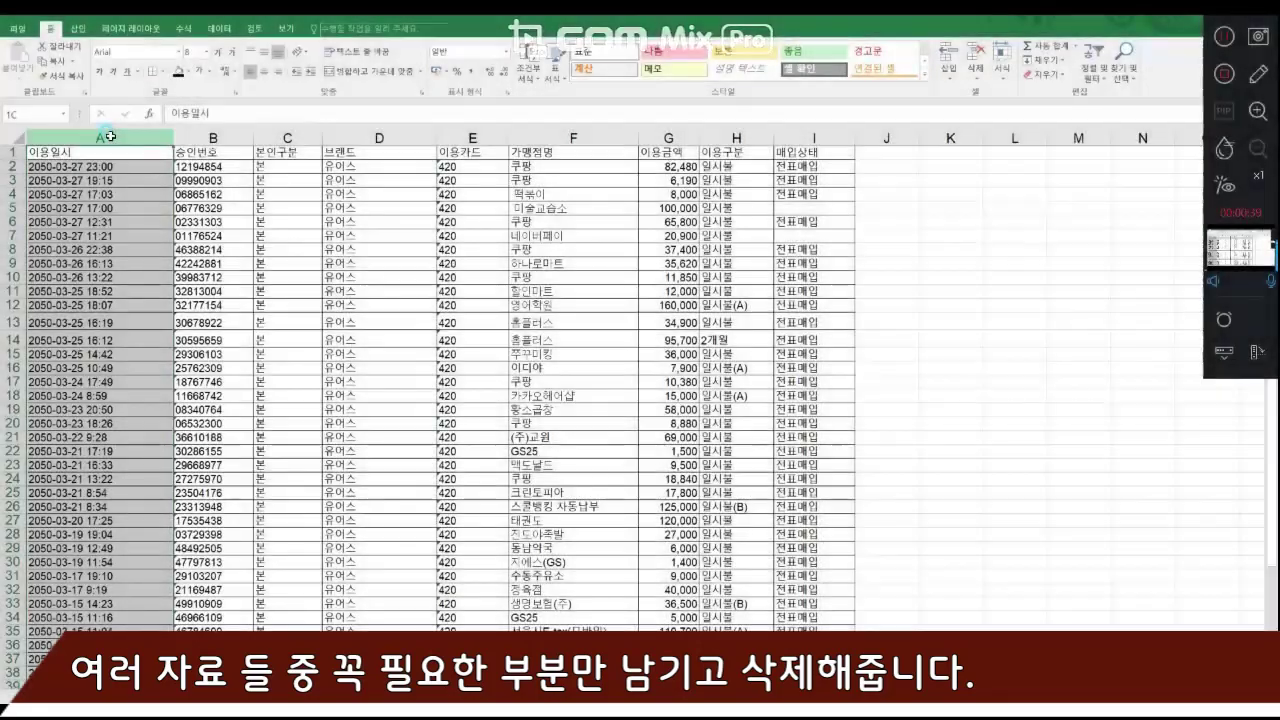
pyautogui.moveTo(108, 138); pyautogui.dragTo(447, 148)
# - Delete the 이용일시 and 승인번호 columns from the downloaded card statement
pyautogui.click(136, 132)
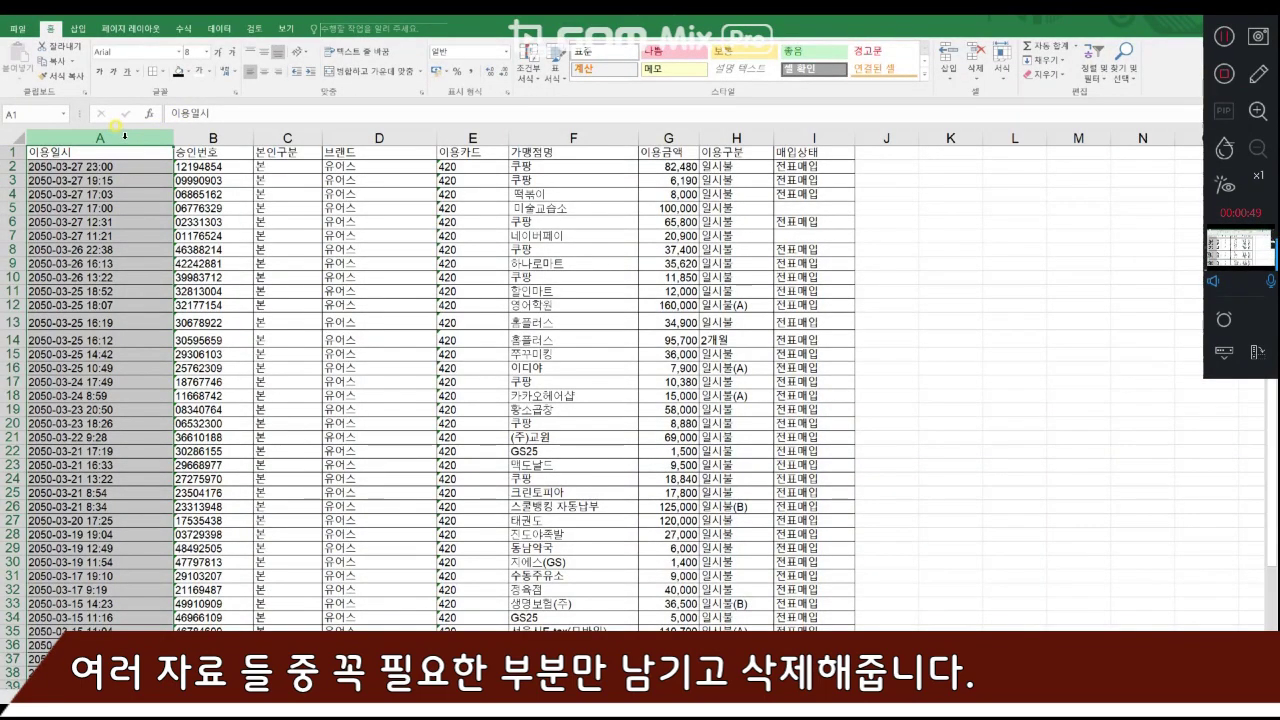
pyautogui.rightClick(123, 134)
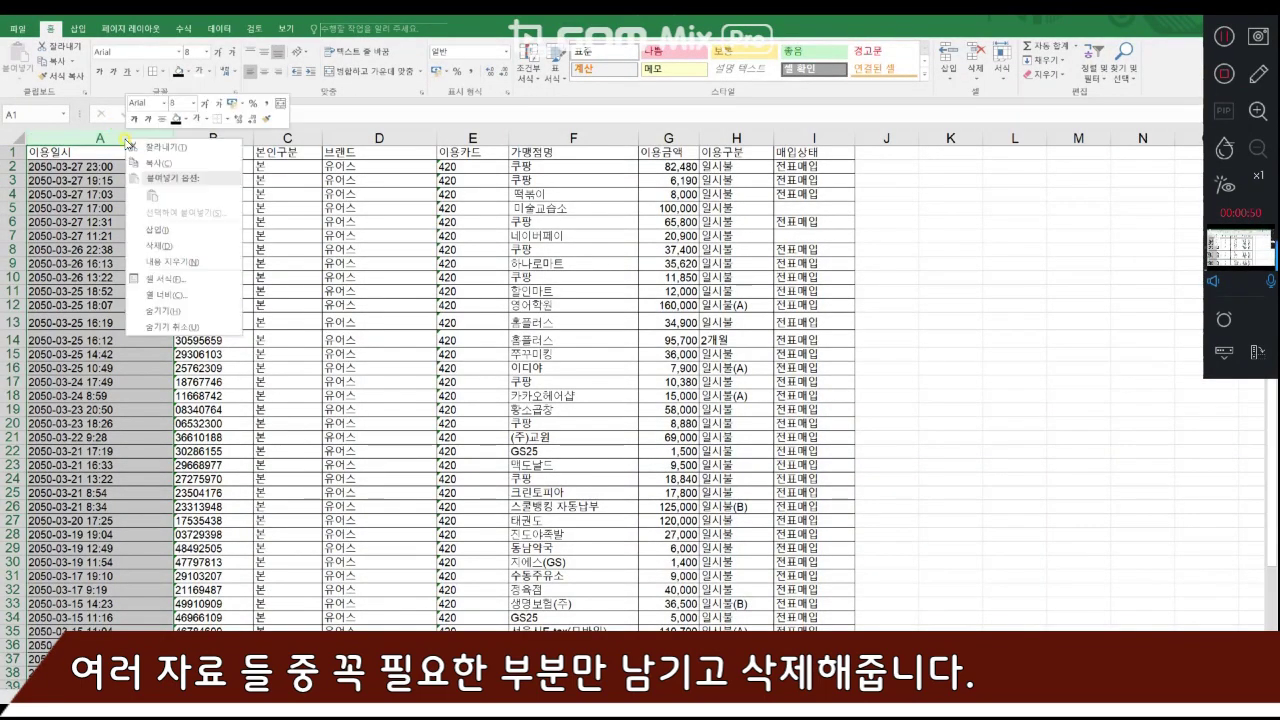
pyautogui.click(157, 247)
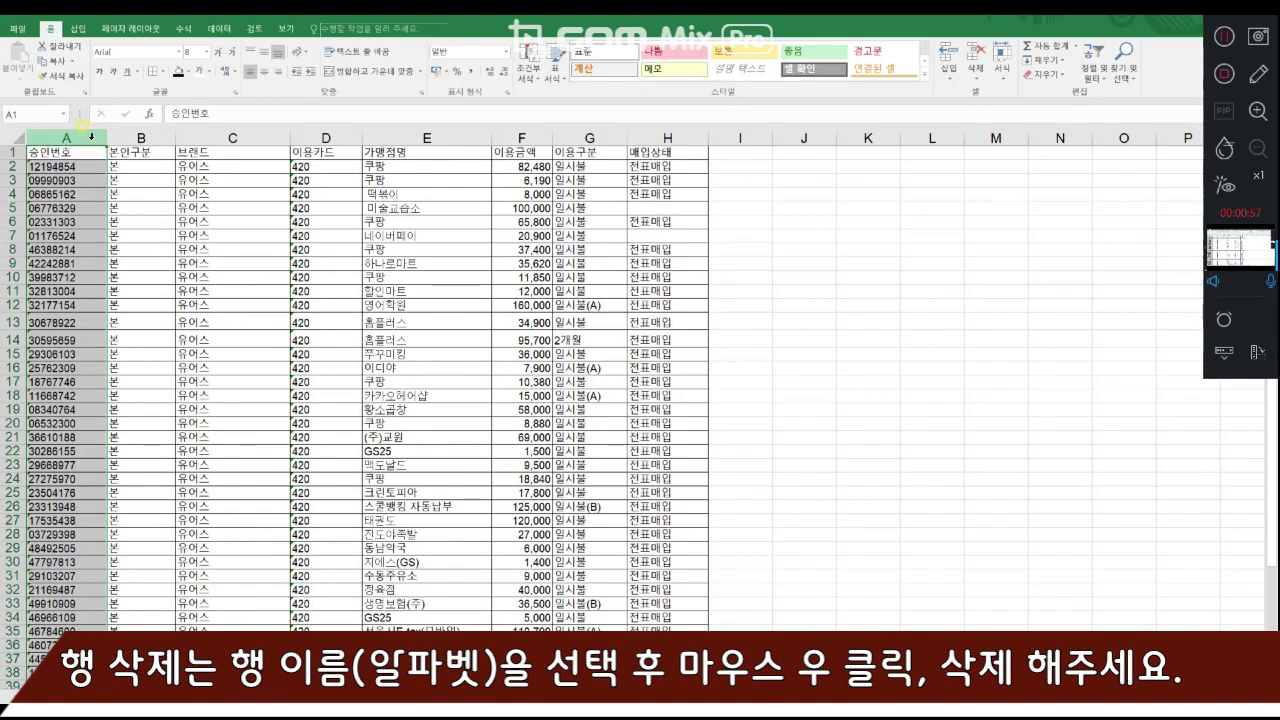
pyautogui.rightClick(91, 136)
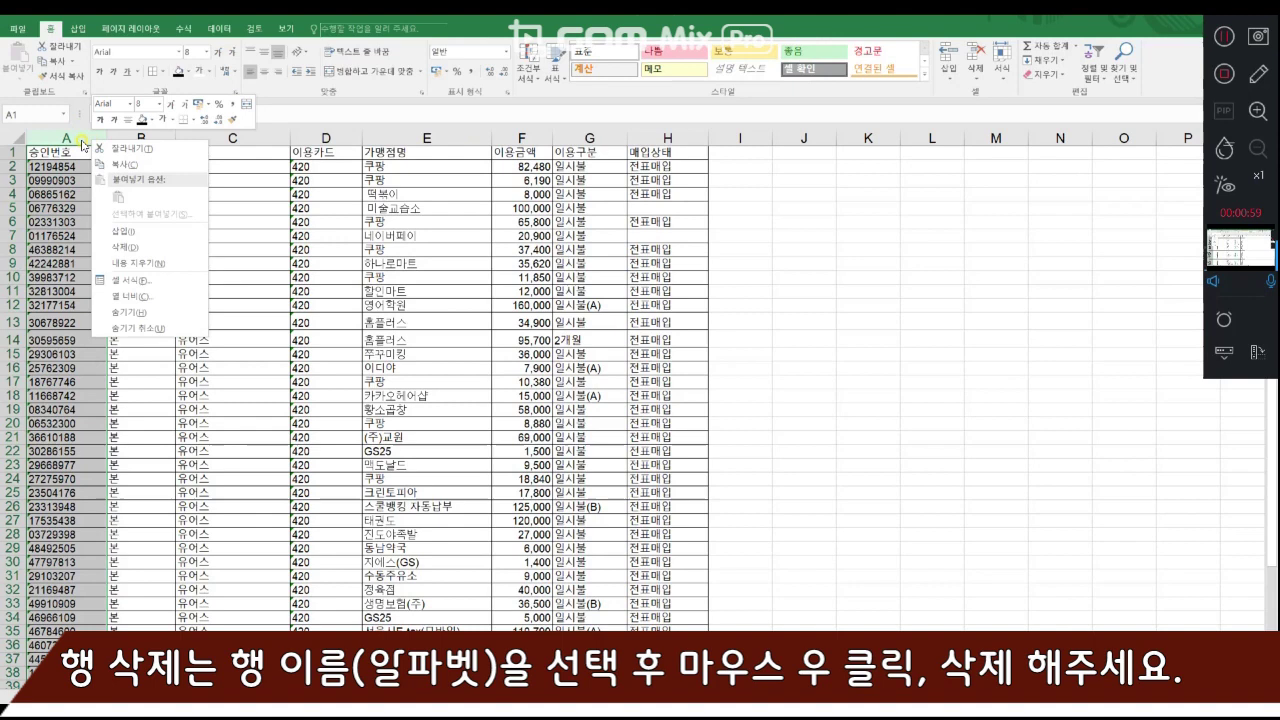
pyautogui.click(132, 245)
# - Delete the 본인구분, 브랜드 and 이용카드 columns together
pyautogui.moveTo(61, 137); pyautogui.dragTo(245, 137)
pyautogui.moveTo(55, 133); pyautogui.dragTo(228, 137)
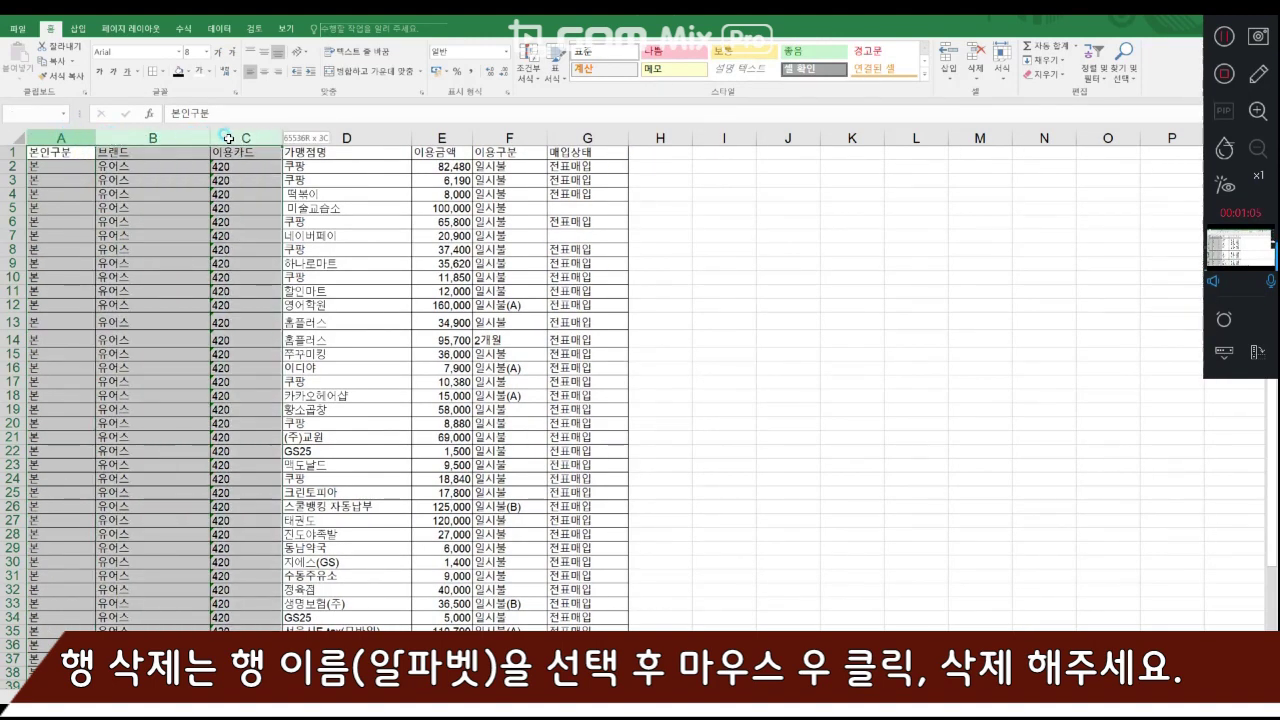
pyautogui.rightClick(224, 140)
pyautogui.click(237, 244)
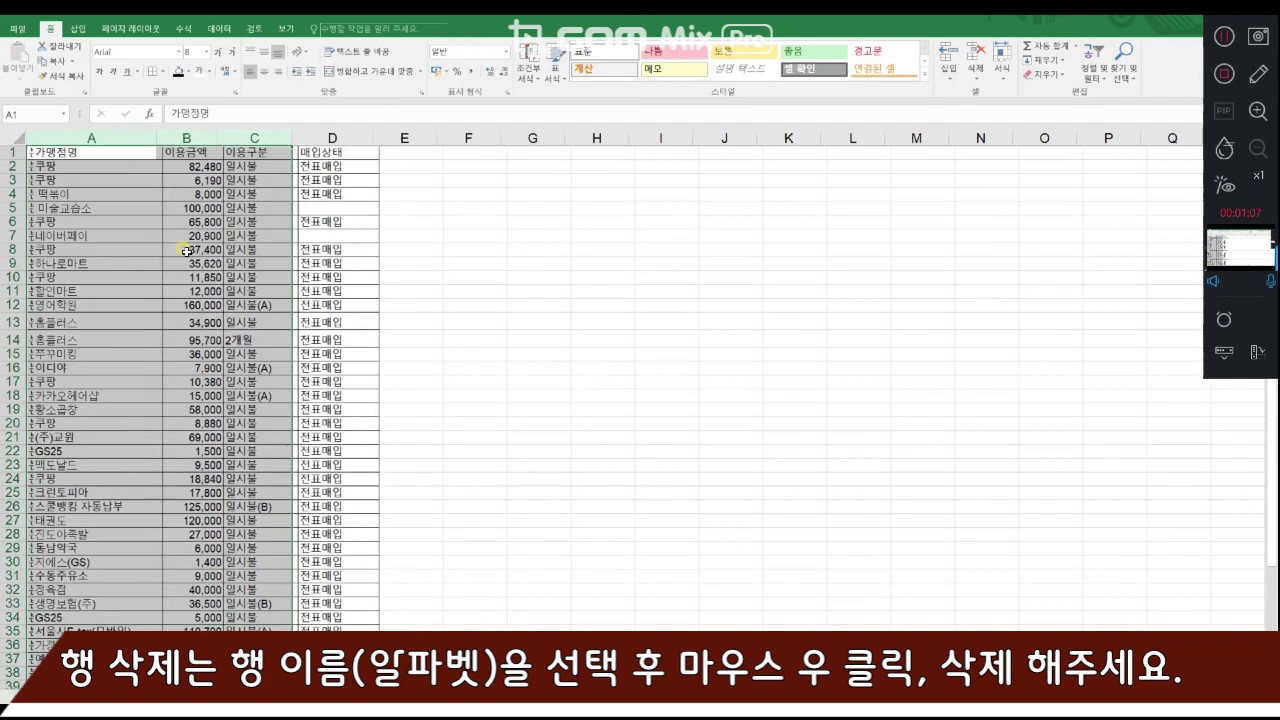
# - Delete the 이용구분 and 매입상태 columns to the right of 이용금액
pyautogui.moveTo(252, 137); pyautogui.dragTo(329, 137)
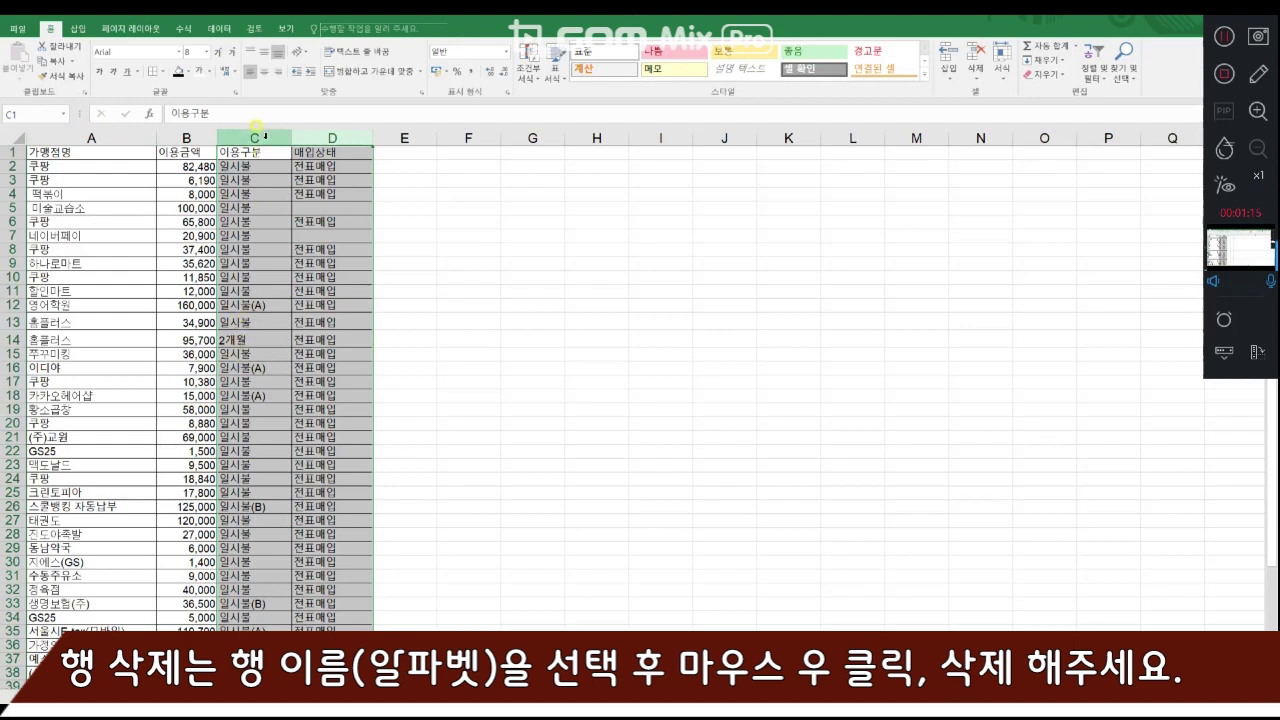
pyautogui.rightClick(277, 139)
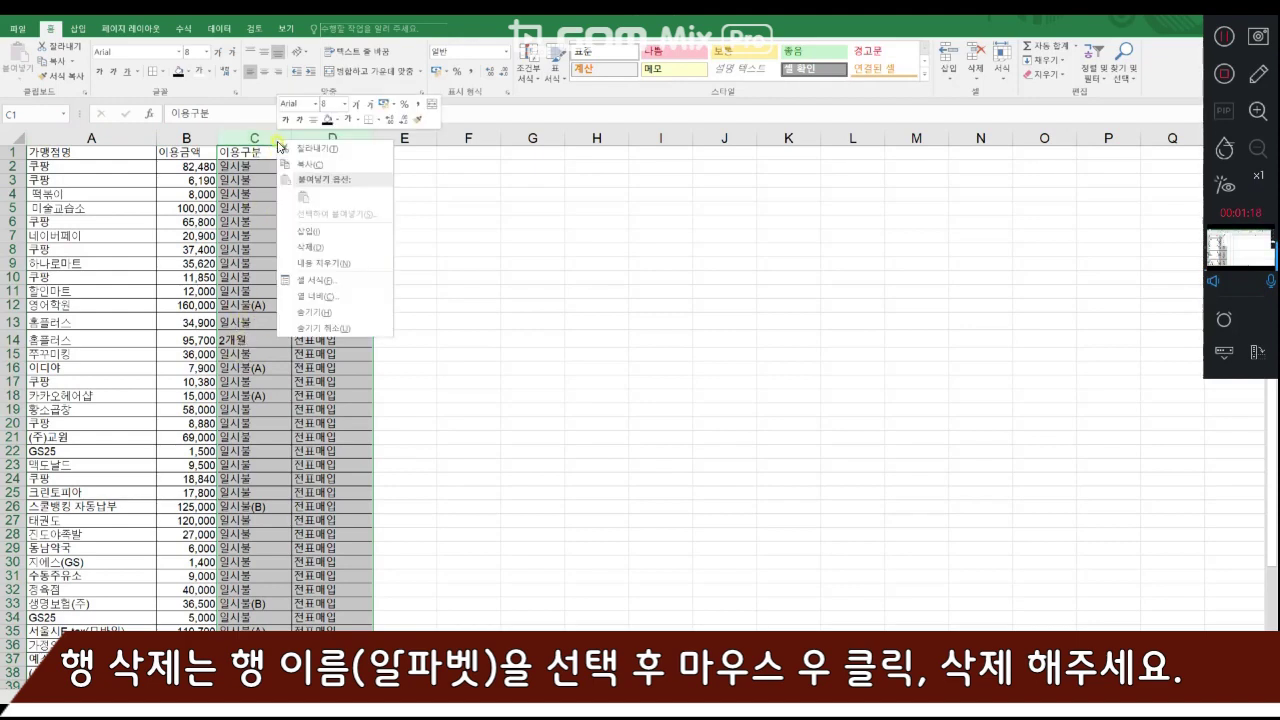
pyautogui.click(307, 248)
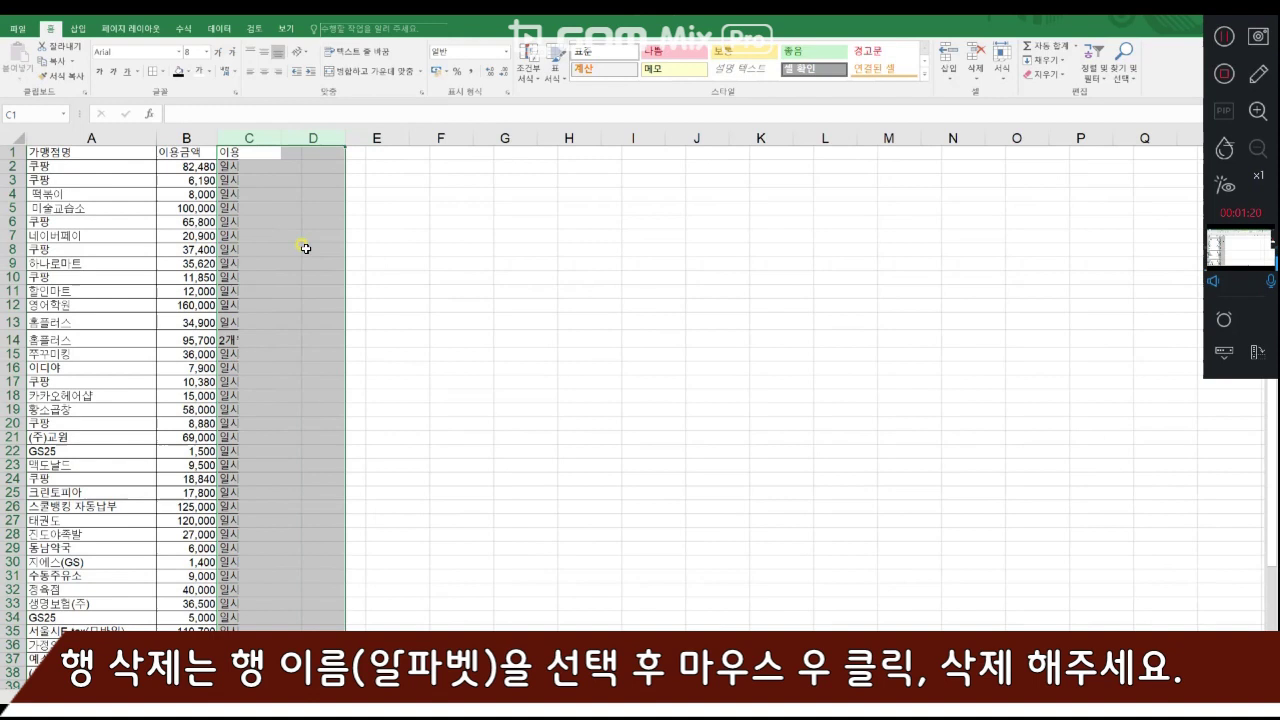
# - Widen the 이용금액 column slightly
pyautogui.click(91, 152)
pyautogui.moveTo(217, 138); pyautogui.dragTo(237, 138)
pyautogui.click(117, 432)
pyautogui.click(106, 157)
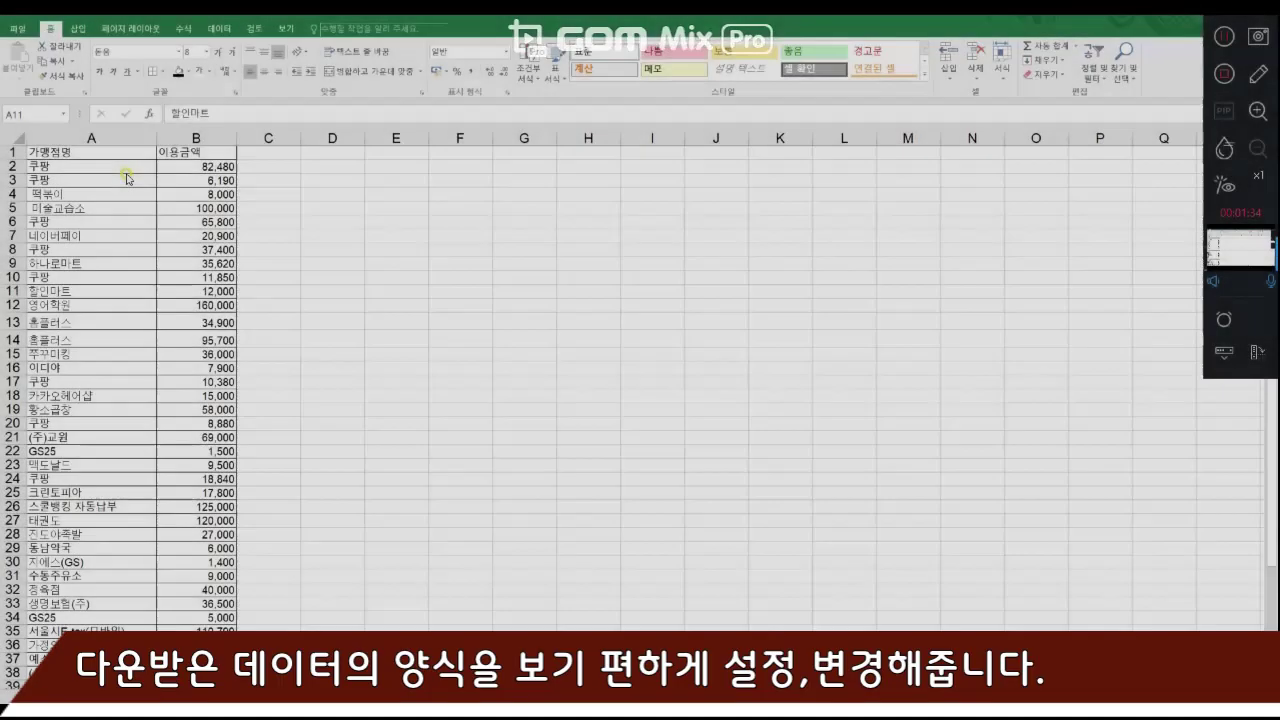
# - Set the font of columns A and B to 굴림 at size 11
pyautogui.click(126, 166)
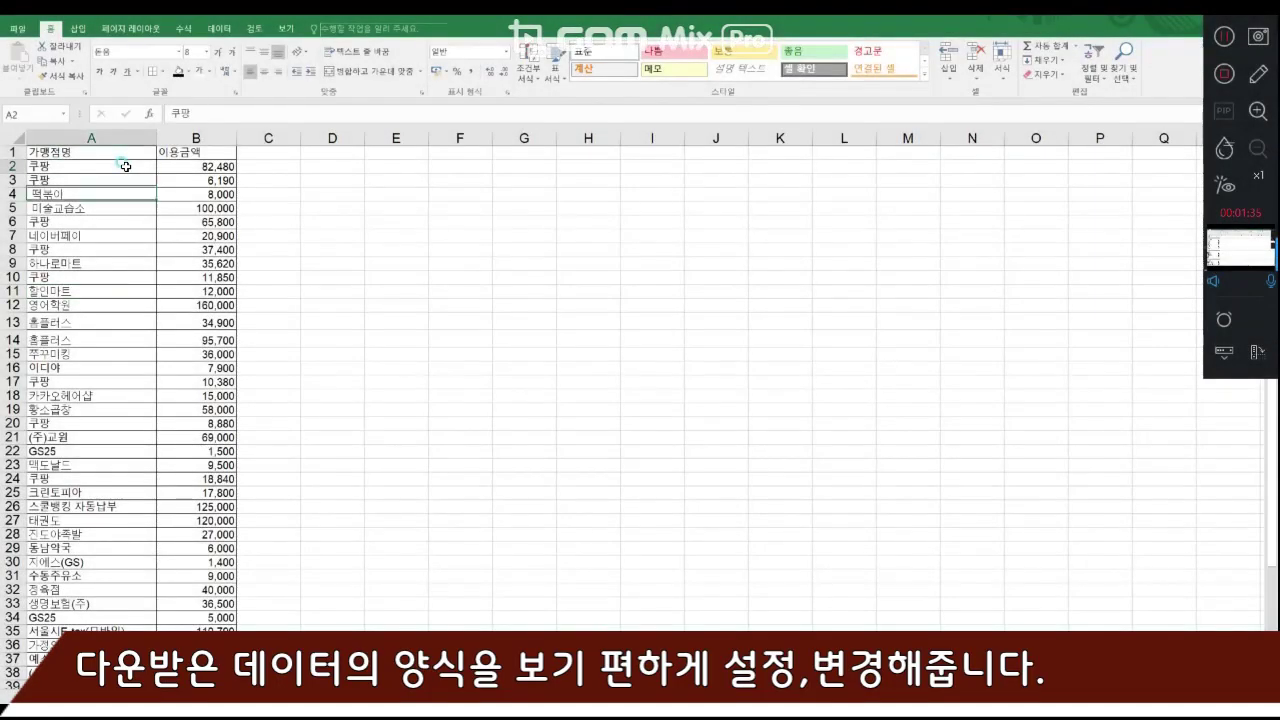
pyautogui.moveTo(120, 137); pyautogui.dragTo(178, 146)
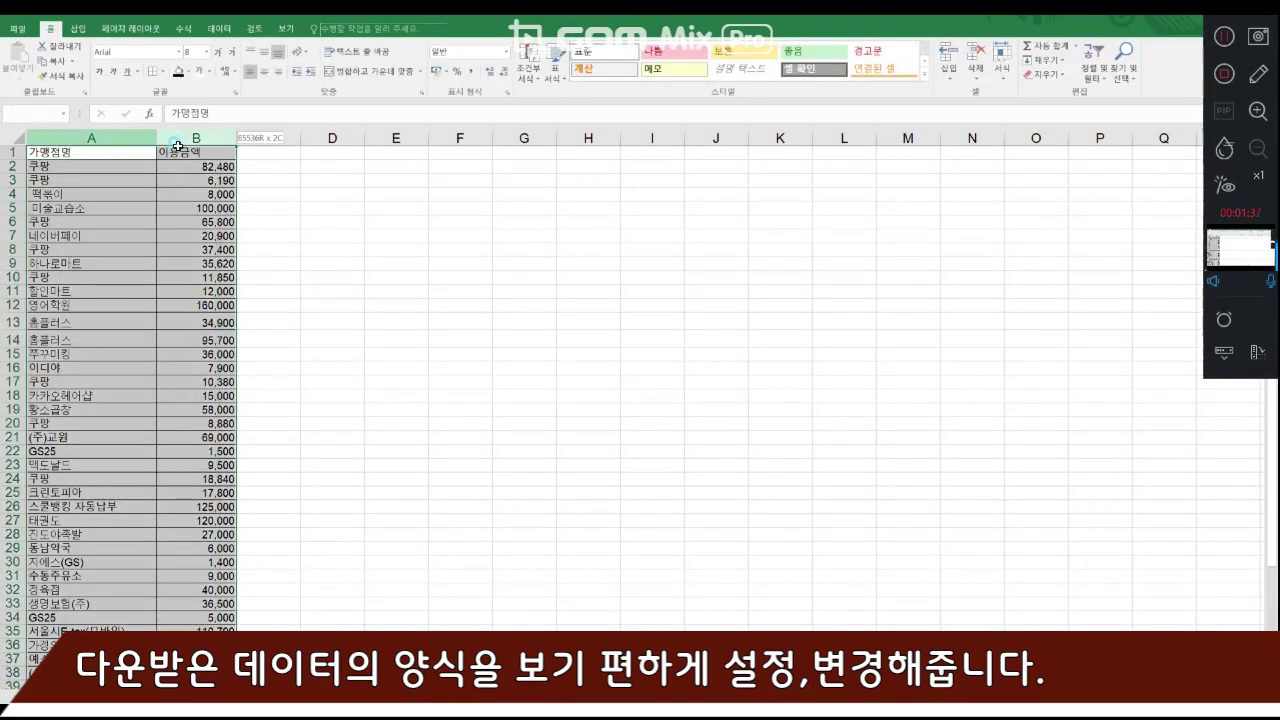
pyautogui.click(128, 165)
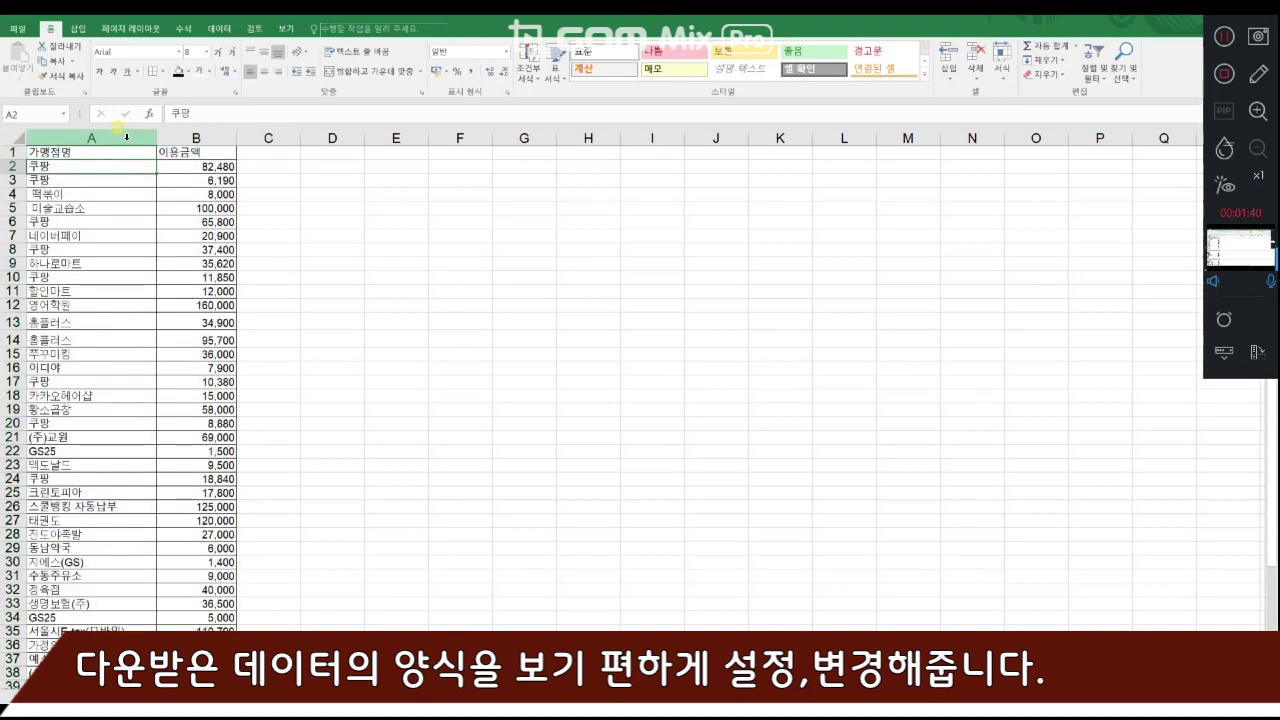
pyautogui.moveTo(126, 136); pyautogui.dragTo(162, 137)
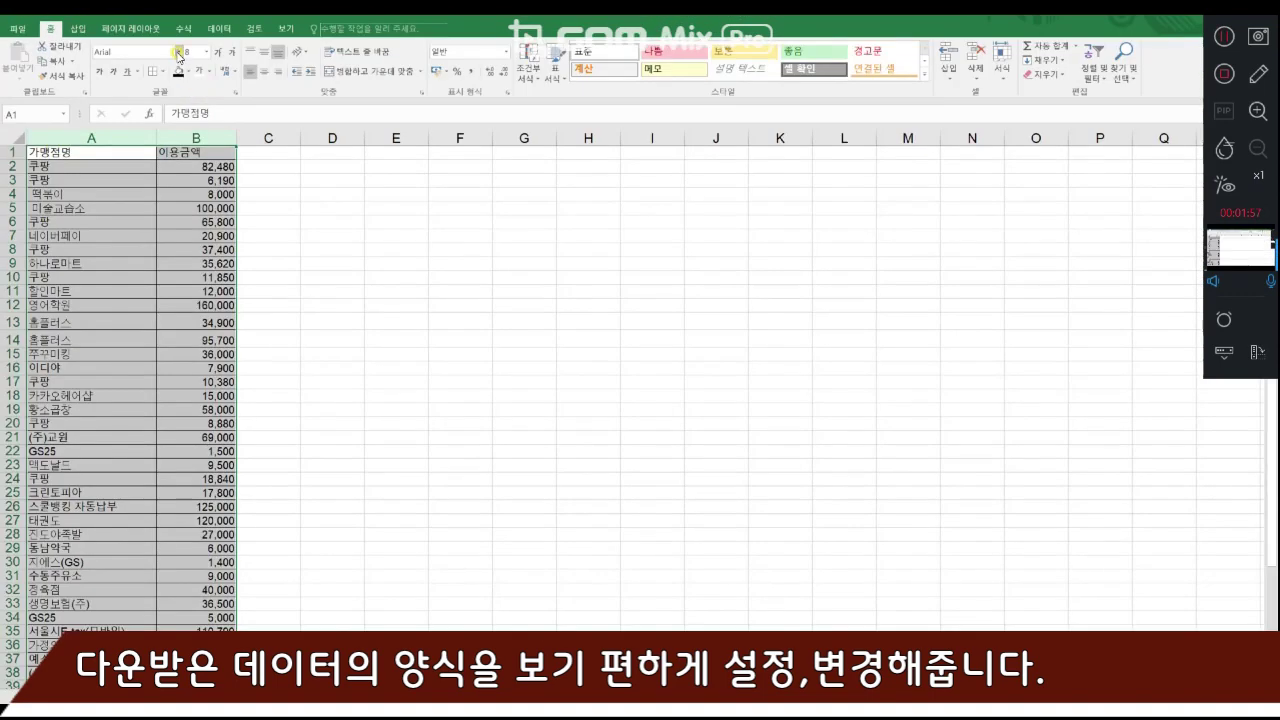
pyautogui.click(257, 73)
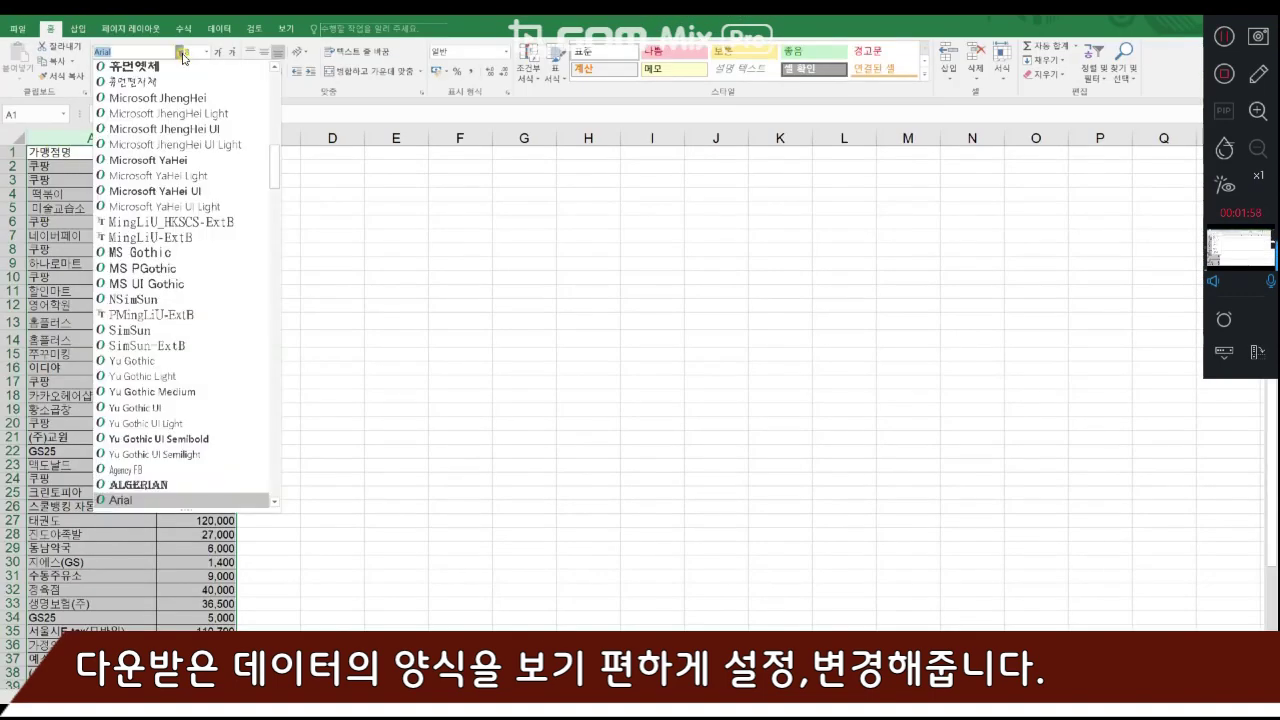
pyautogui.moveTo(272, 165); pyautogui.dragTo(272, 80)
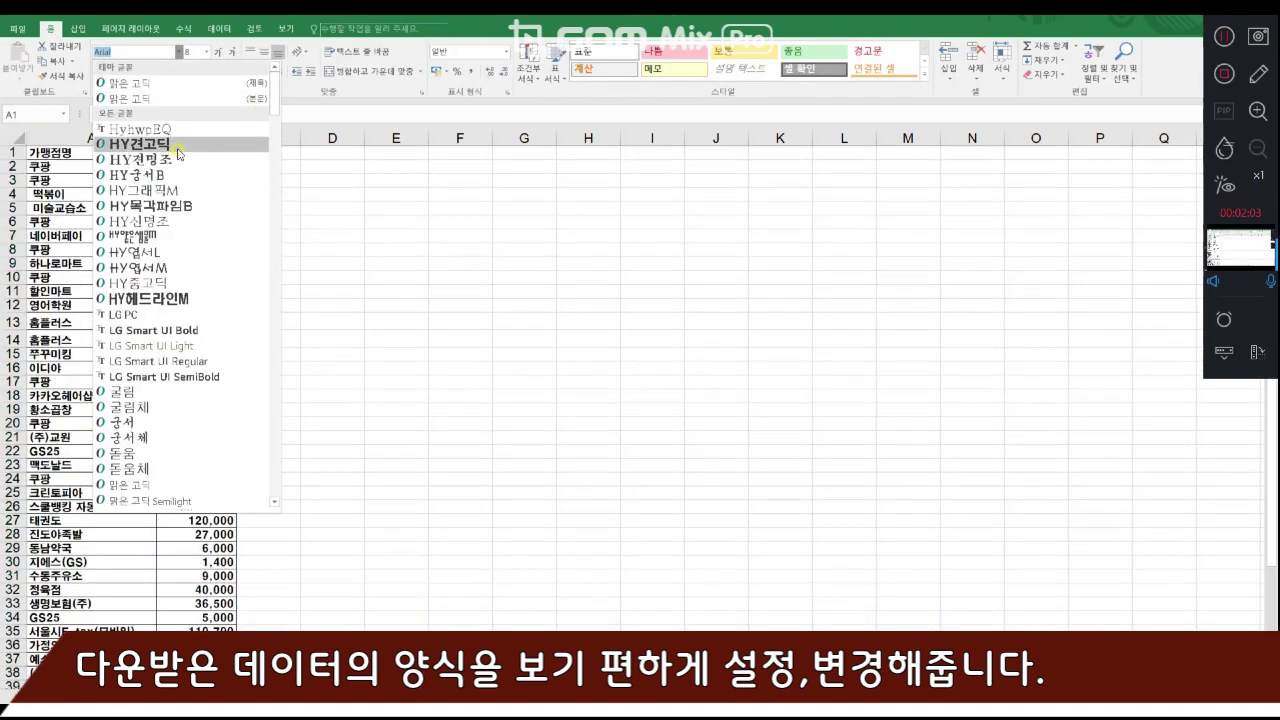
pyautogui.click(200, 392)
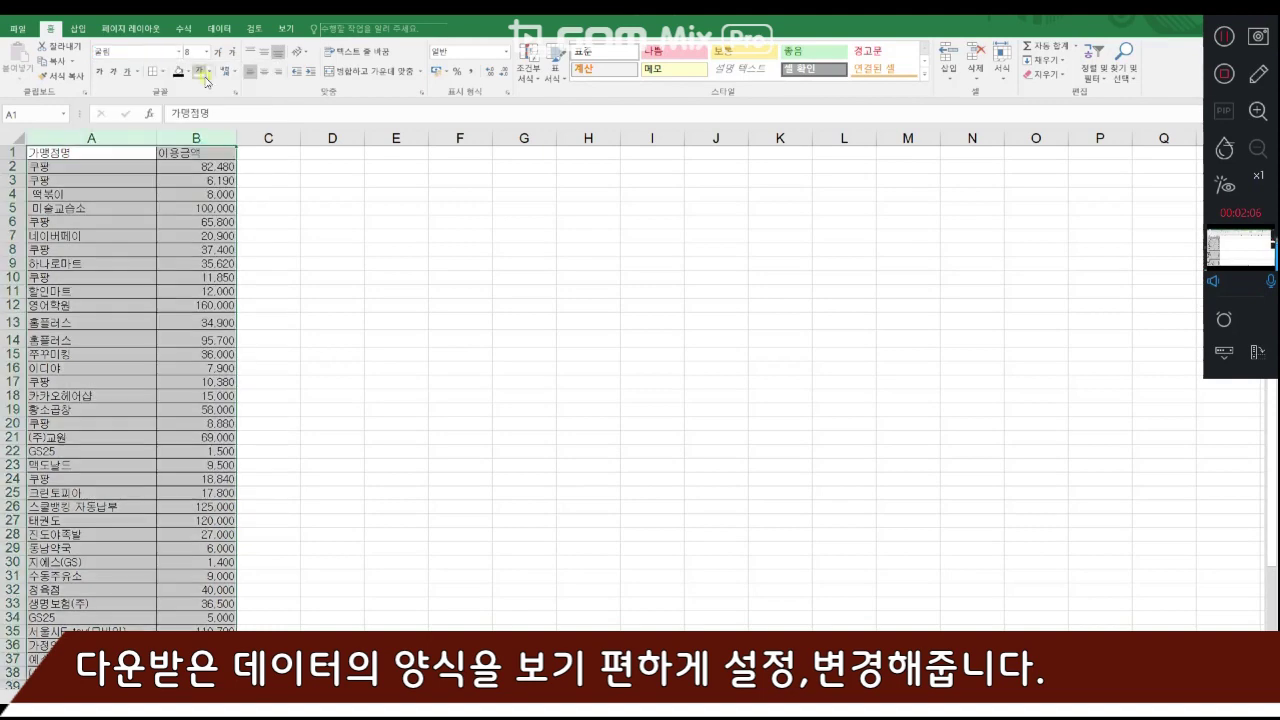
pyautogui.click(207, 52)
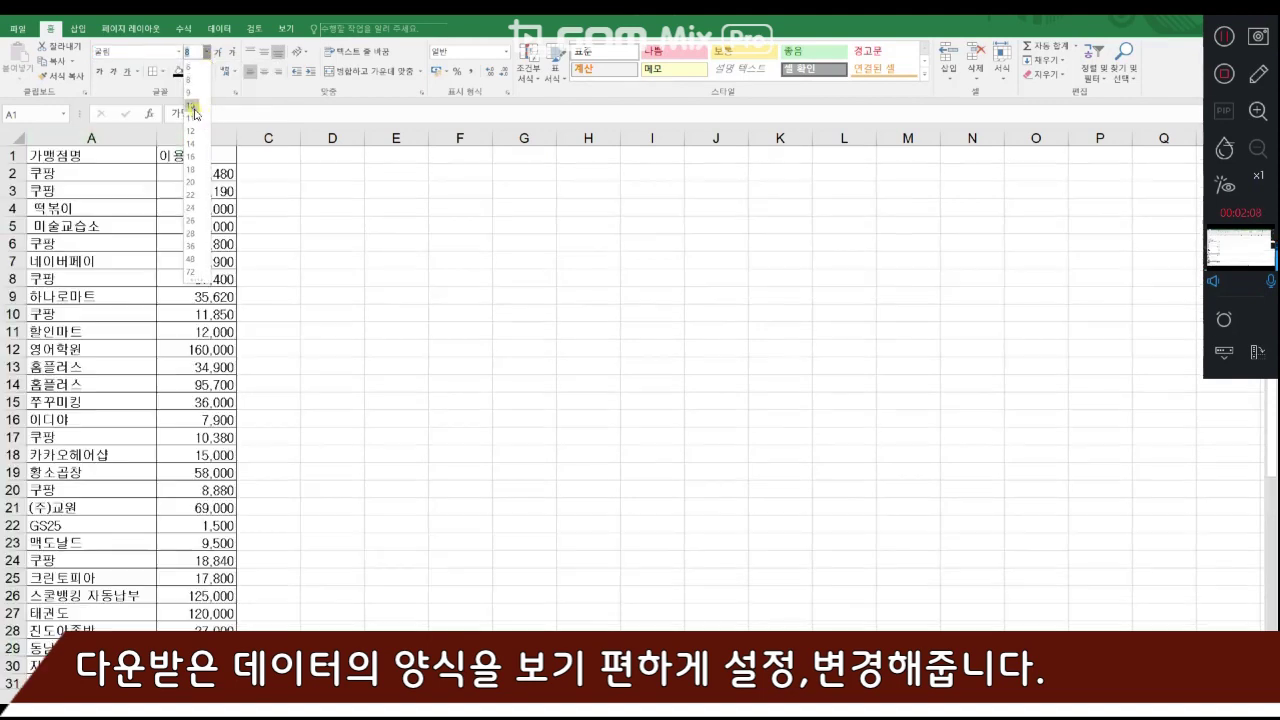
pyautogui.click(195, 120)
pyautogui.click(334, 209)
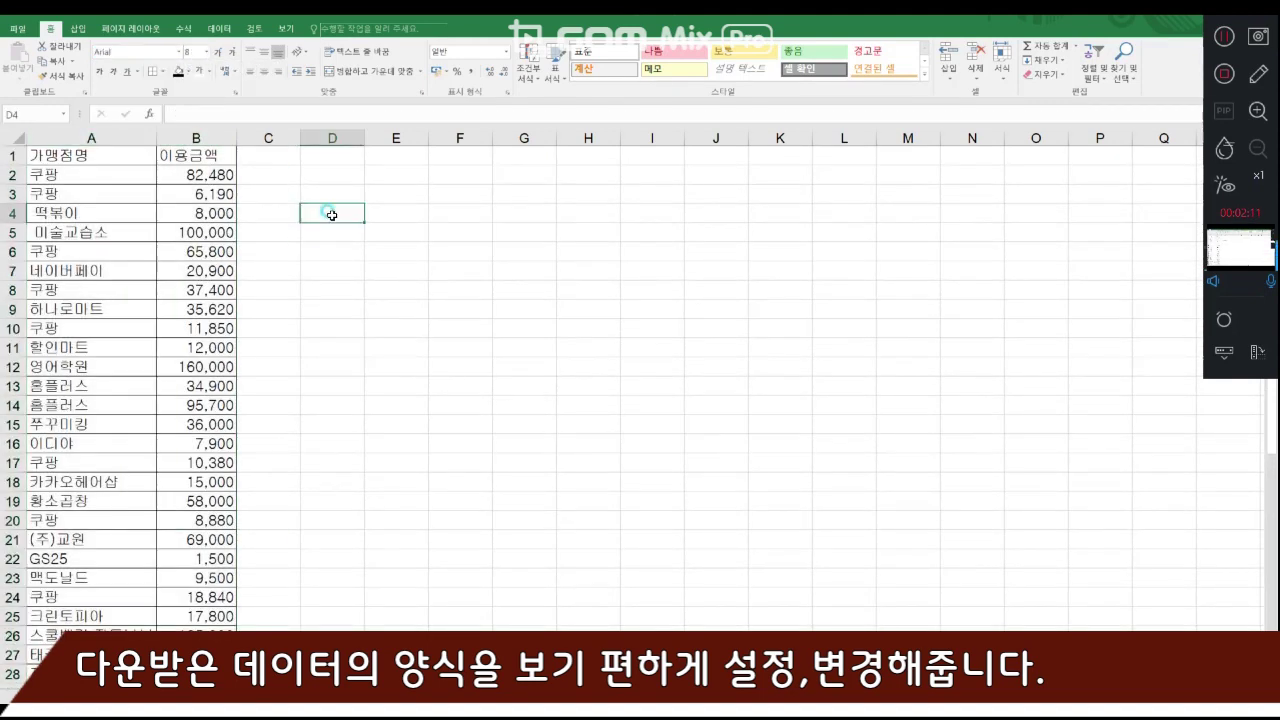
# - Format the header cells A1:B1 in bold with a red font colour
pyautogui.moveTo(80, 156); pyautogui.dragTo(107, 157)
pyautogui.moveTo(105, 157); pyautogui.dragTo(220, 156)
pyautogui.click(171, 157)
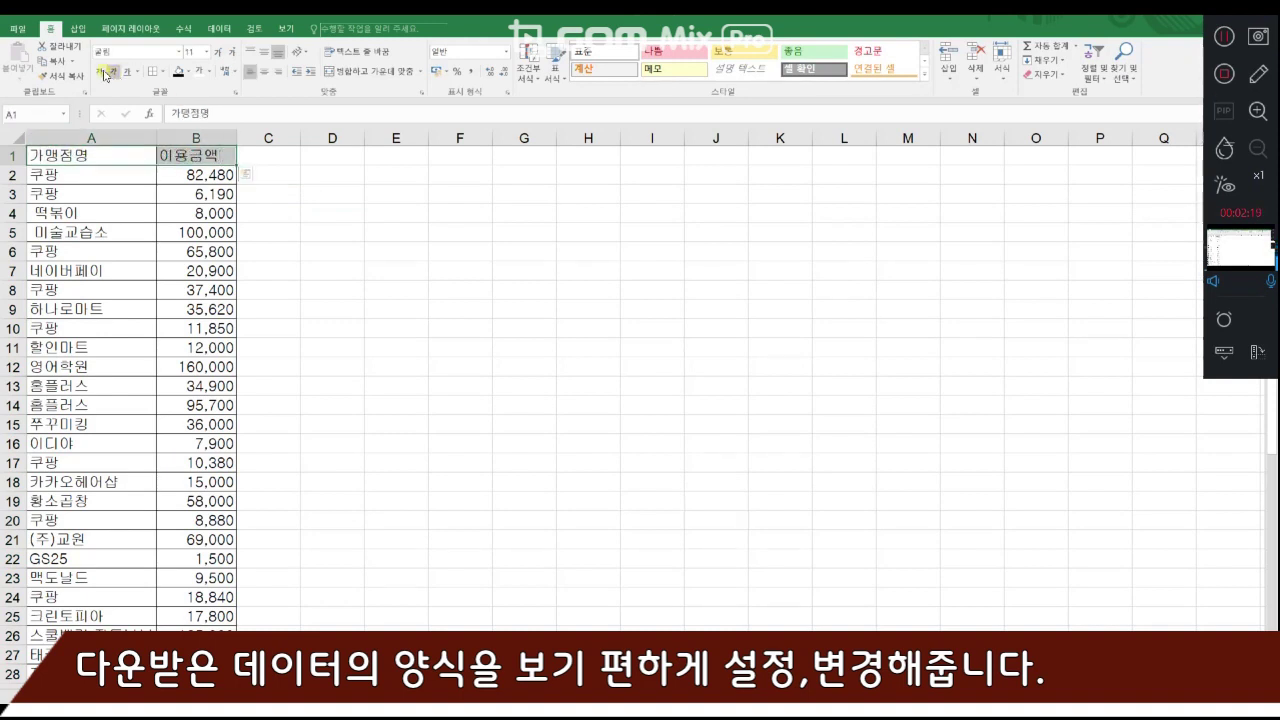
pyautogui.click(103, 73)
pyautogui.click(208, 72)
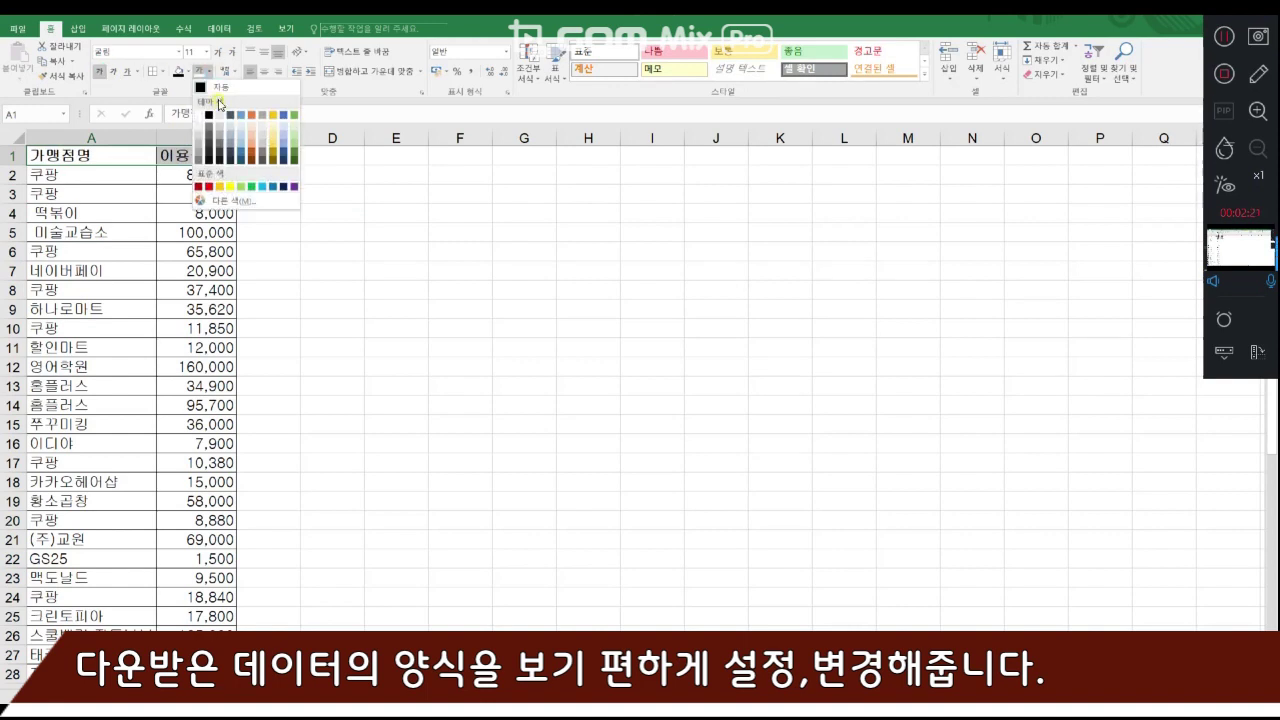
pyautogui.click(212, 162)
pyautogui.click(270, 188)
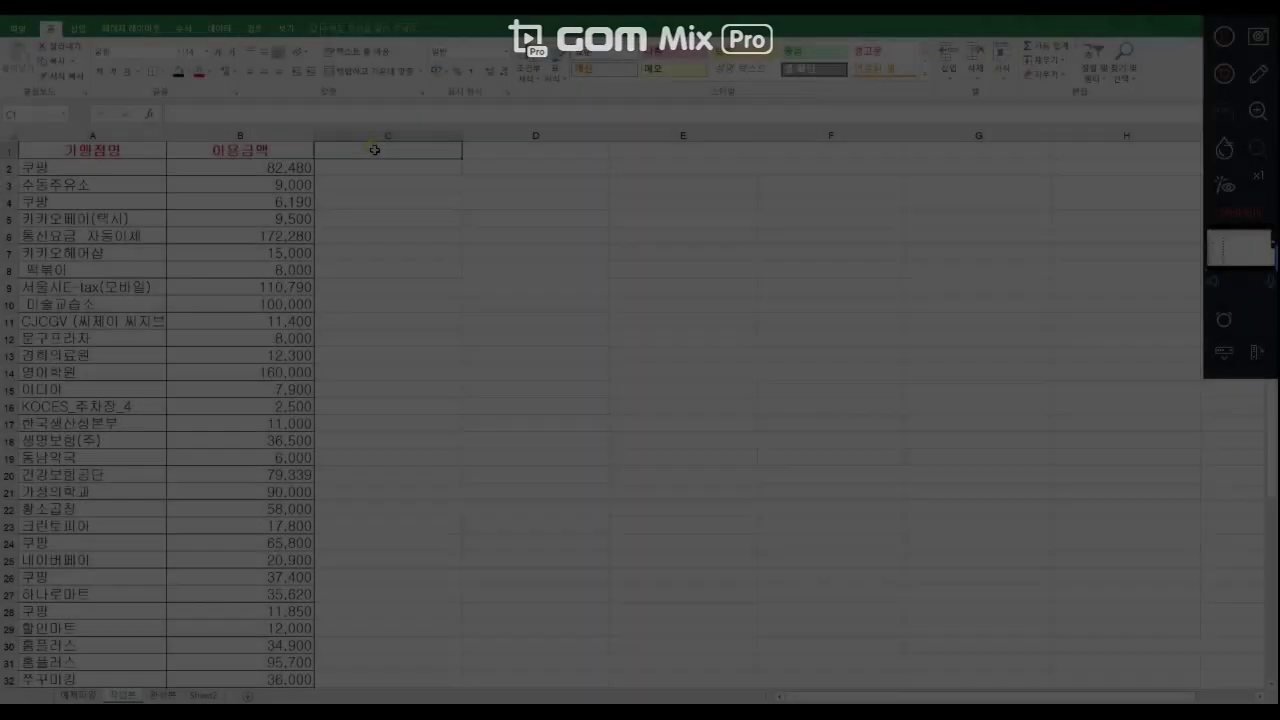
# - Enter the header 소비구분 in cell C1, beside 이용금액
pyautogui.click(376, 150)
pyautogui.write('소비수분')
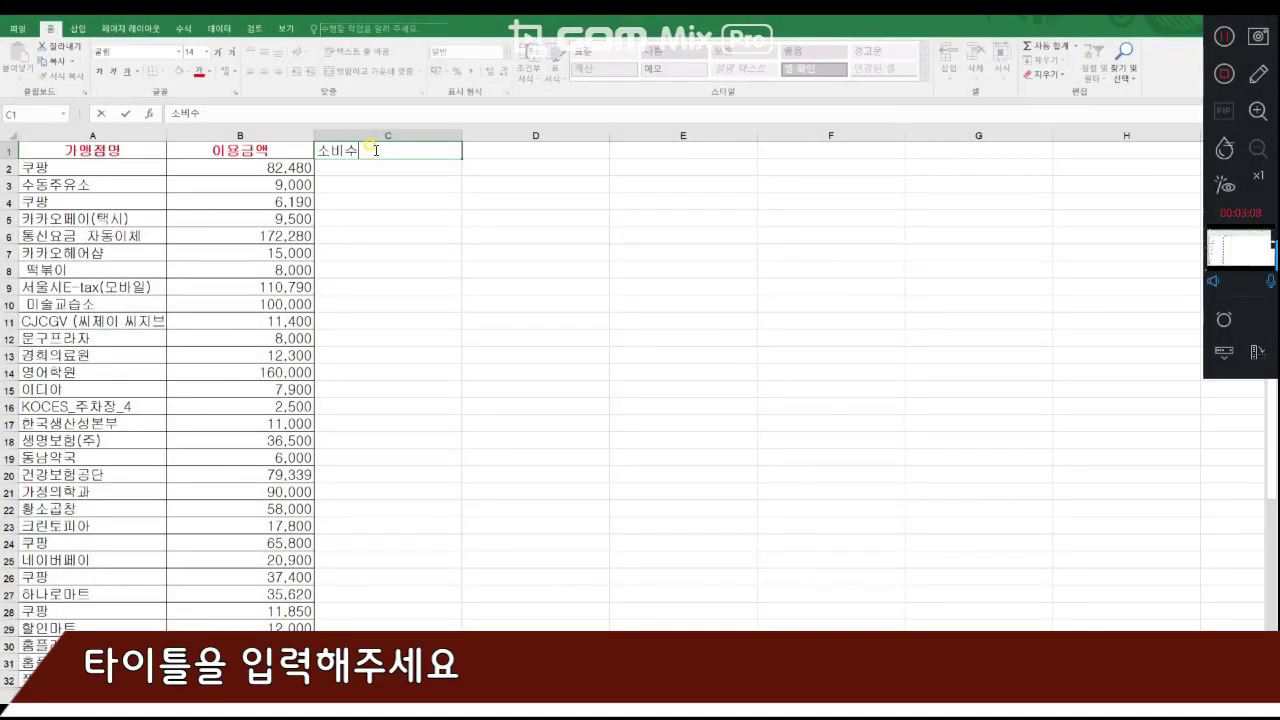
pyautogui.press('BackSpace')
pyautogui.write('구분')
pyautogui.press('Return')
# - Format the 소비구분 header cell in bold, centred, with a gold fill colour
pyautogui.click(379, 149)
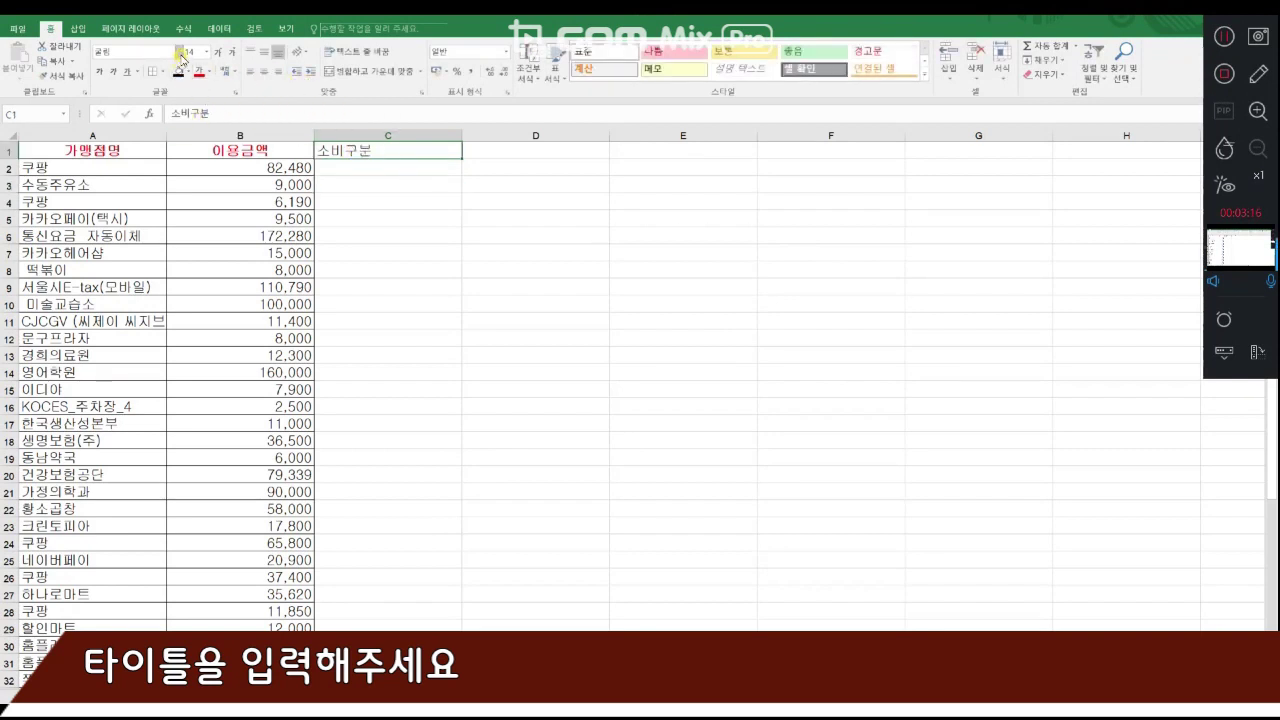
pyautogui.click(98, 71)
pyautogui.click(262, 72)
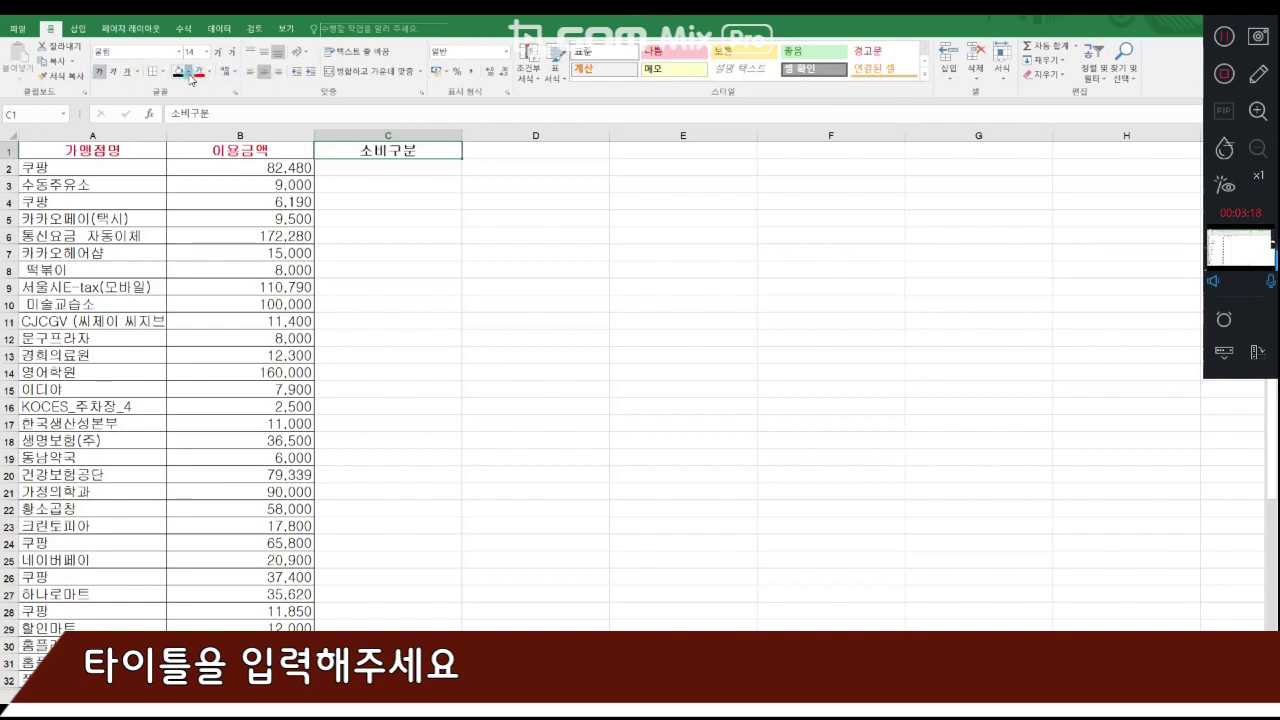
pyautogui.click(188, 72)
pyautogui.click(256, 100)
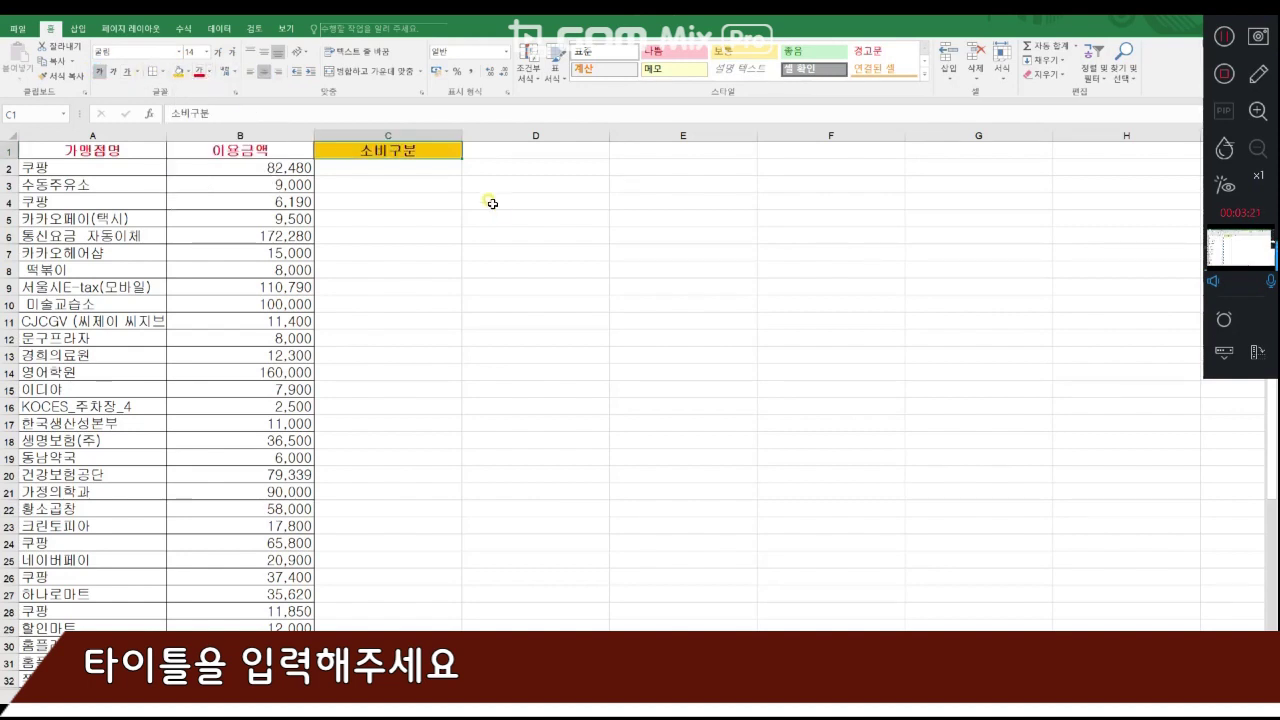
pyautogui.click(455, 165)
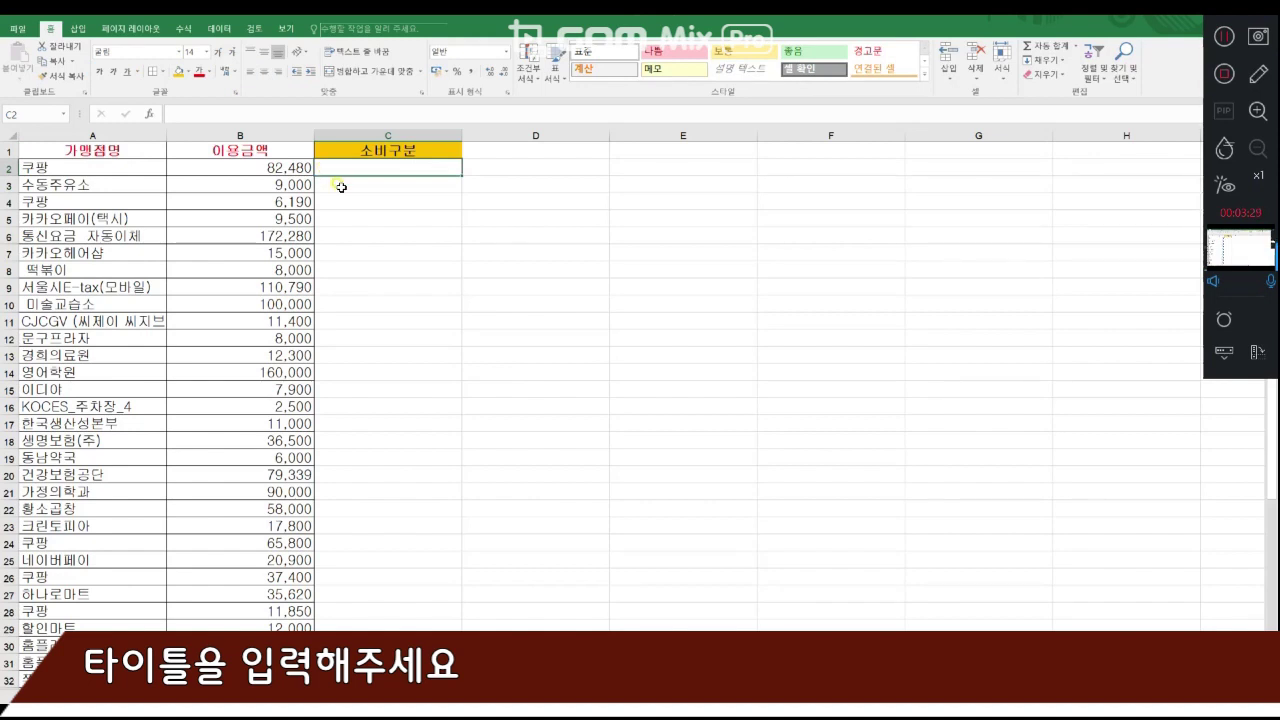
pyautogui.click(342, 151)
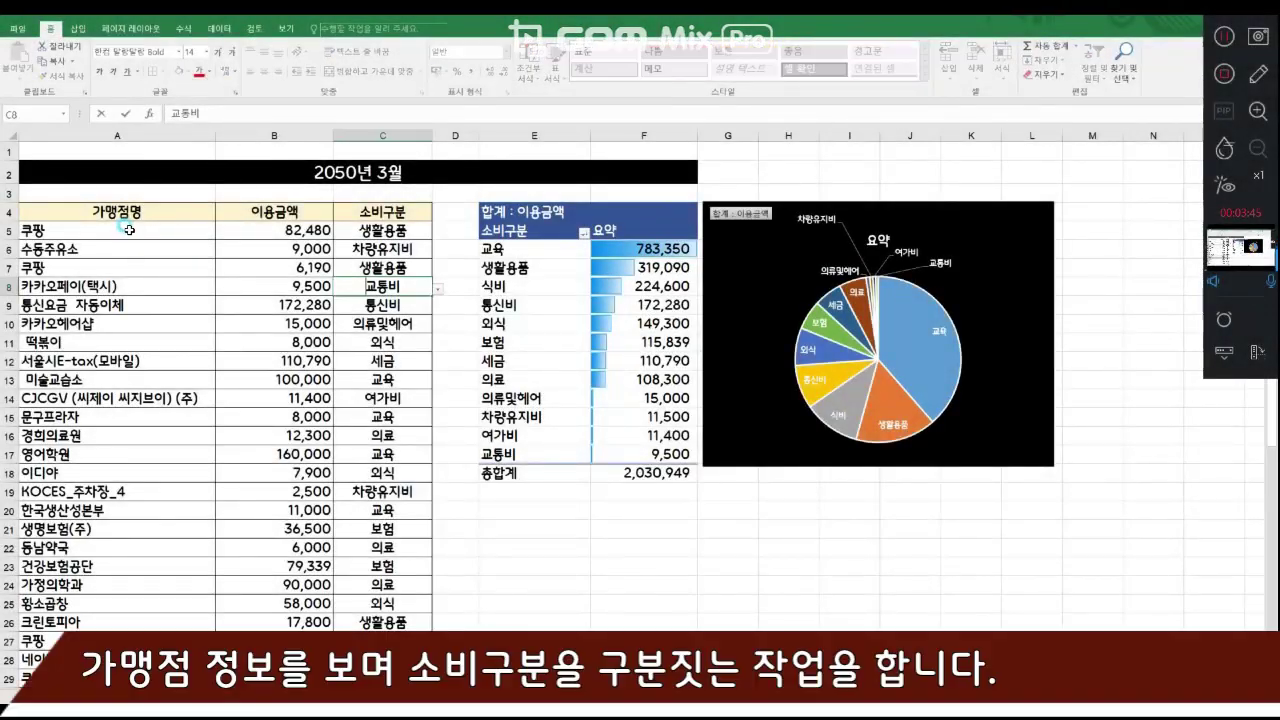
# - Examine how the first merchants and amounts are matched to spending categories in the completed 2050년 3월 sheet
pyautogui.click(129, 230)
pyautogui.click(307, 233)
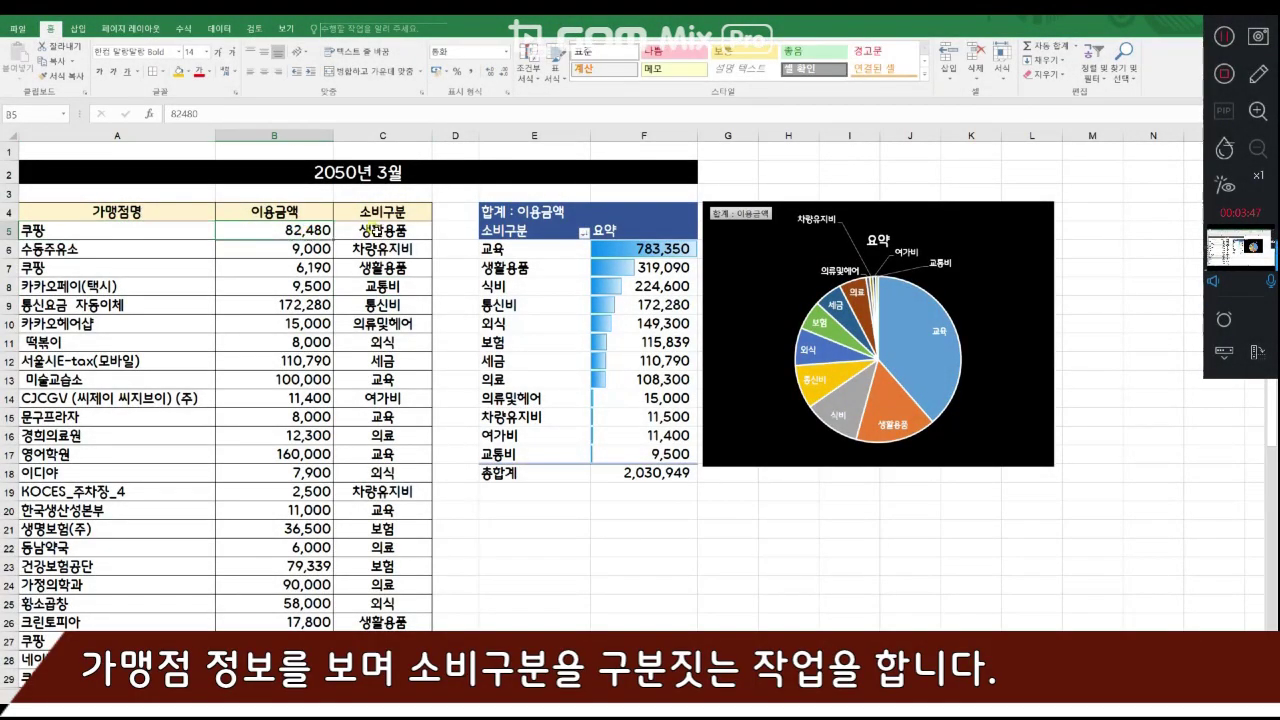
pyautogui.click(375, 230)
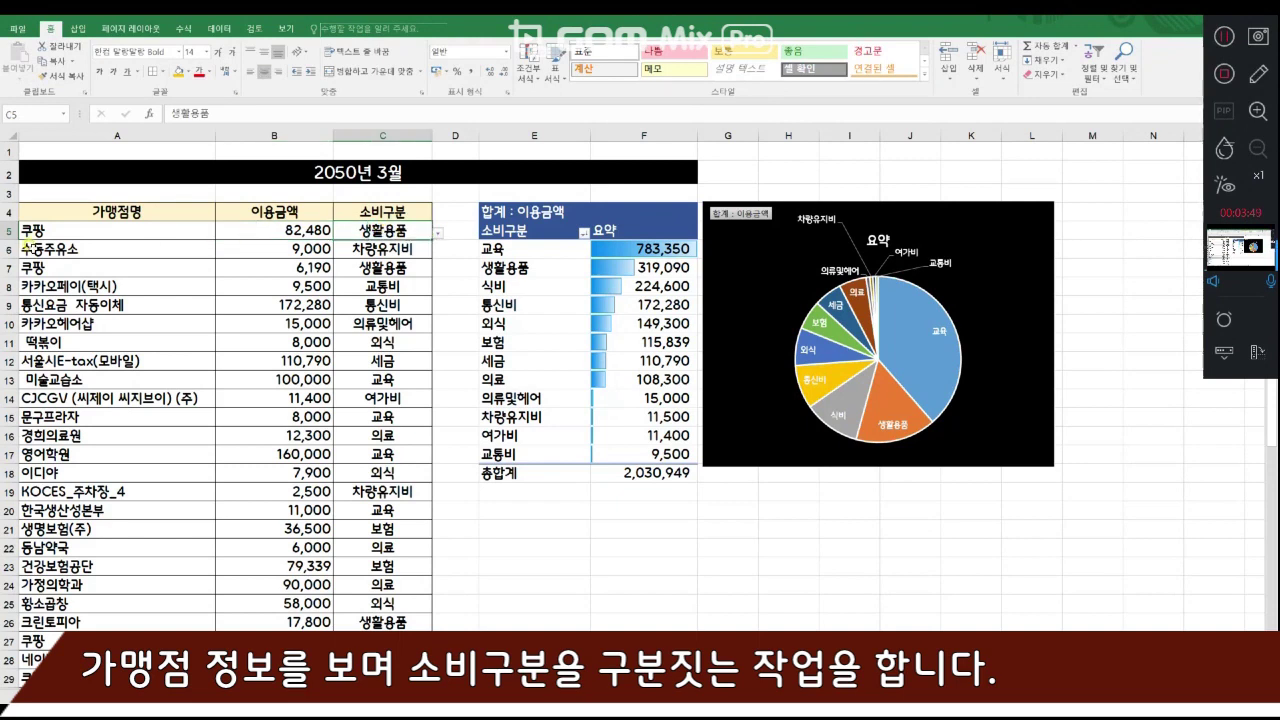
pyautogui.click(90, 255)
pyautogui.click(261, 250)
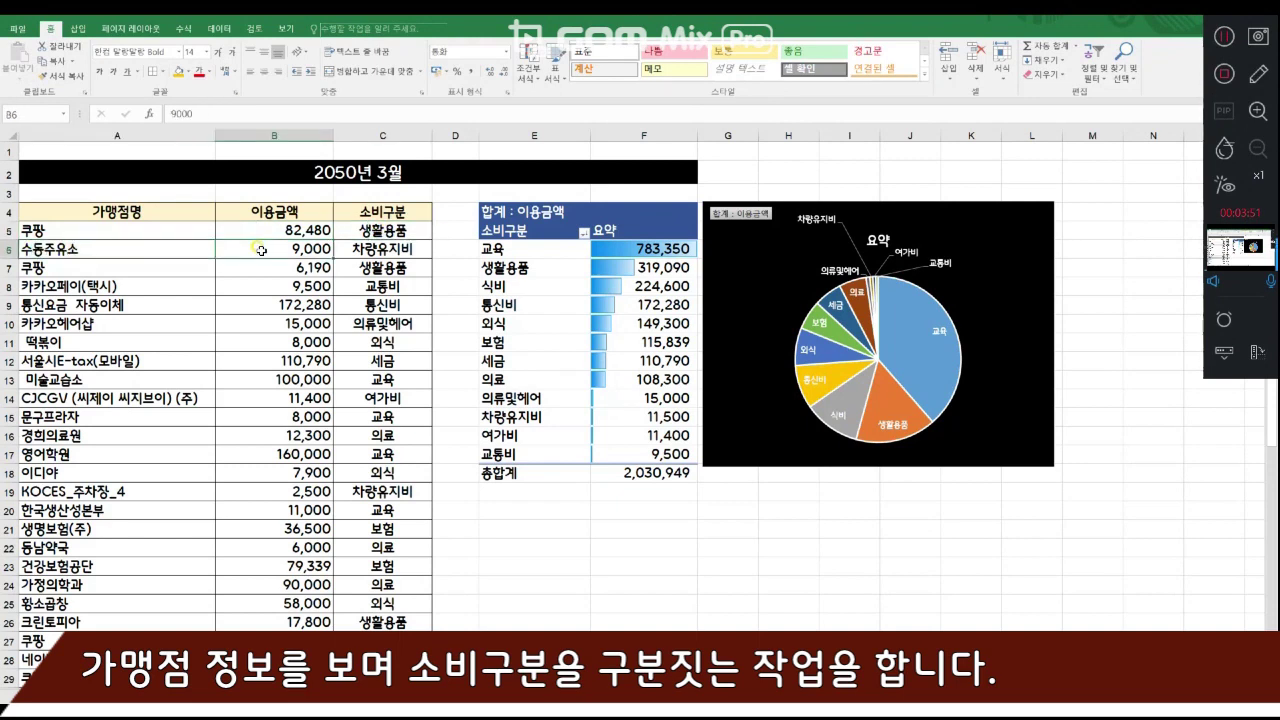
pyautogui.click(362, 250)
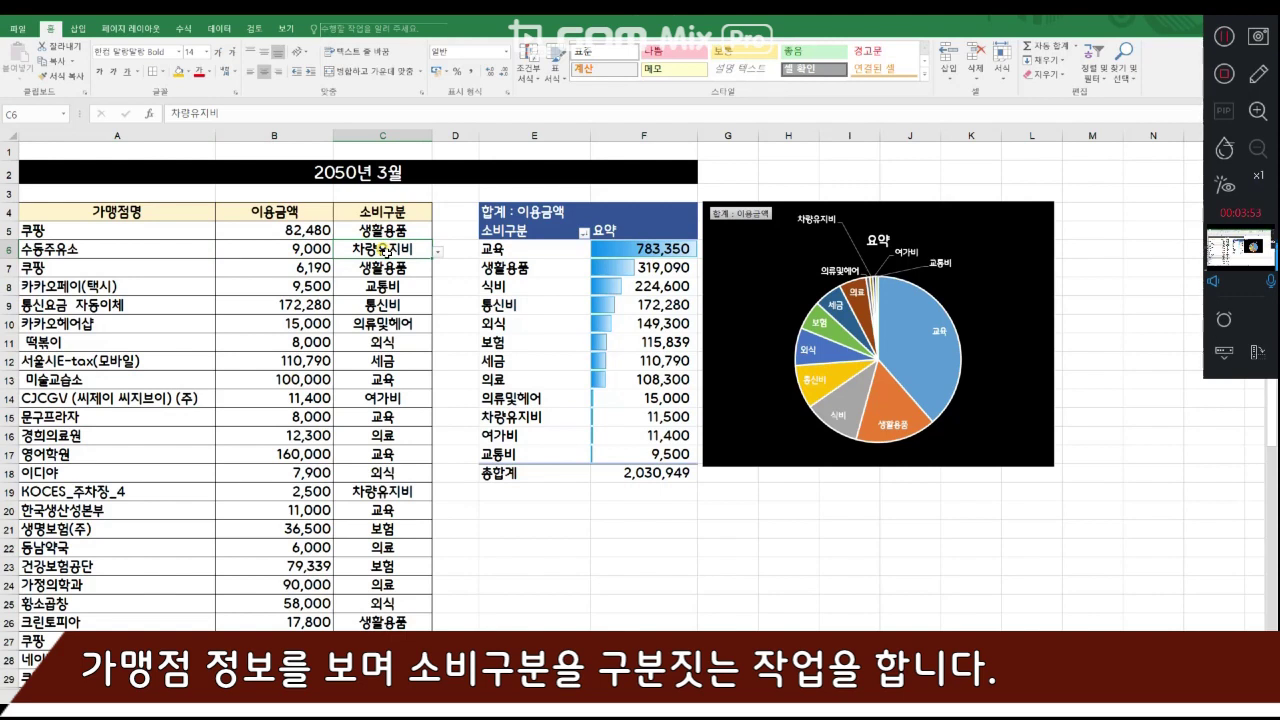
pyautogui.click(193, 251)
pyautogui.click(185, 264)
pyautogui.click(238, 272)
pyautogui.click(181, 284)
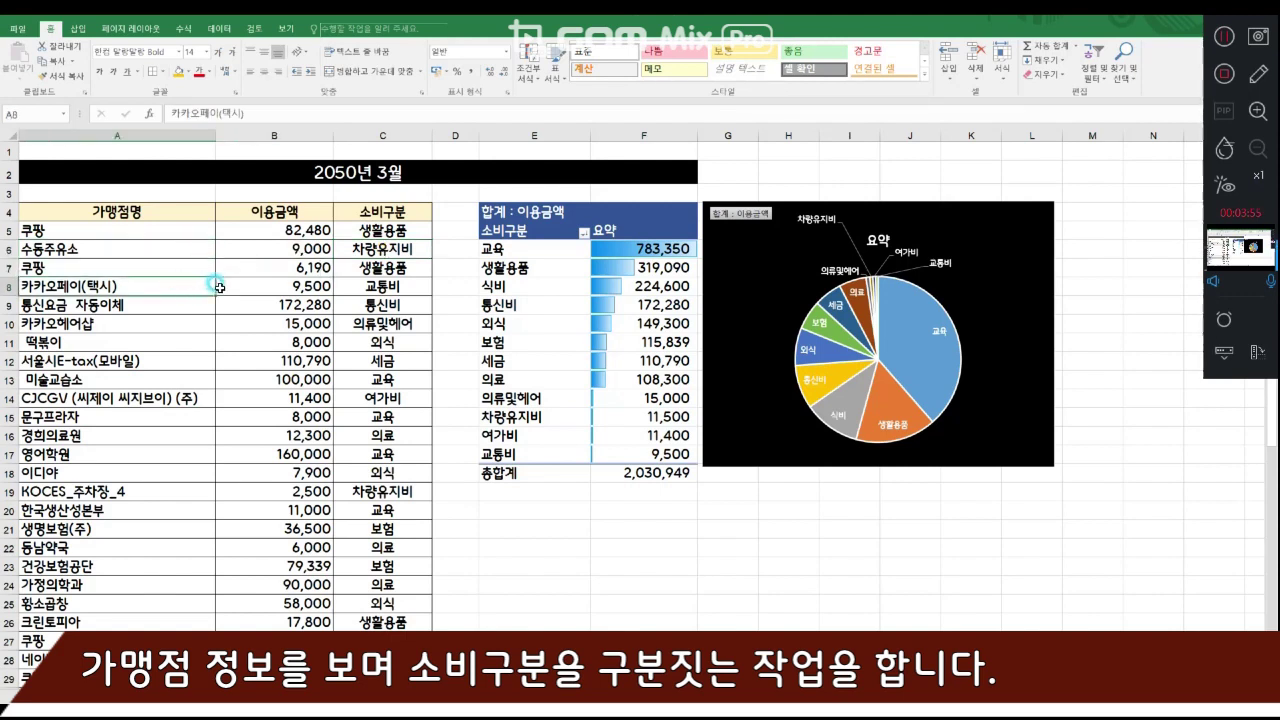
pyautogui.click(241, 288)
pyautogui.click(268, 306)
pyautogui.click(109, 318)
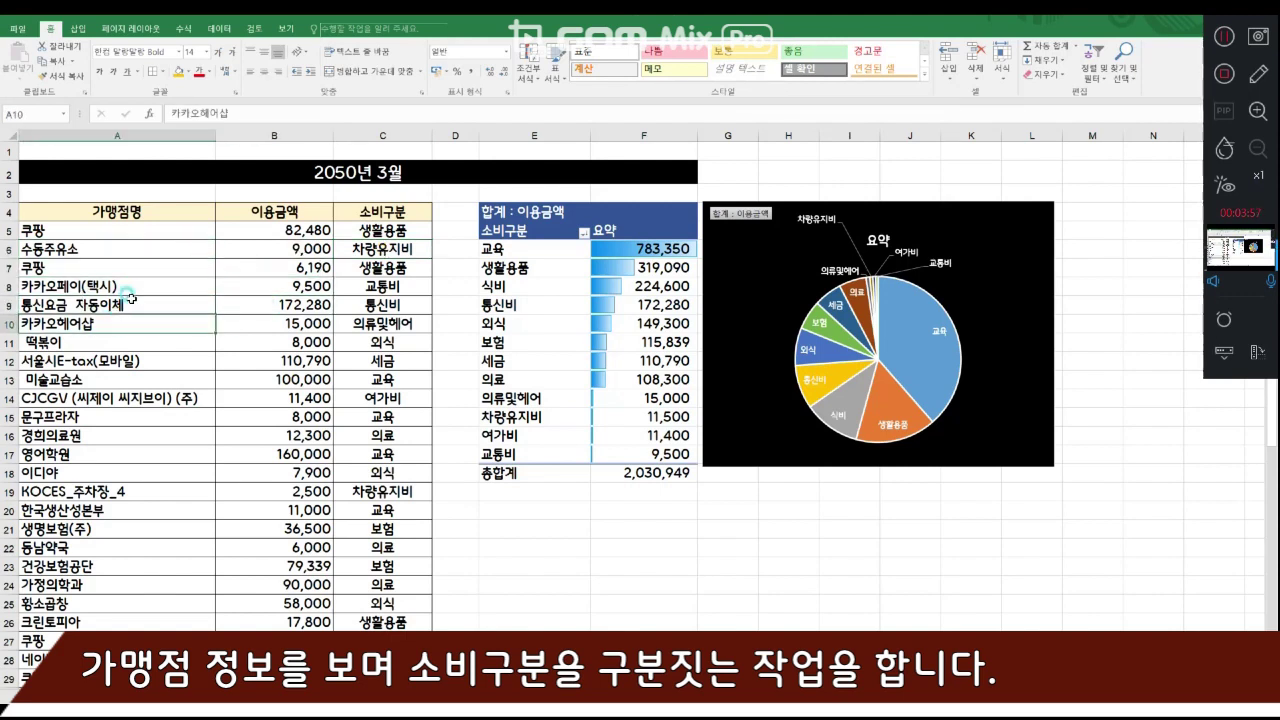
pyautogui.click(172, 303)
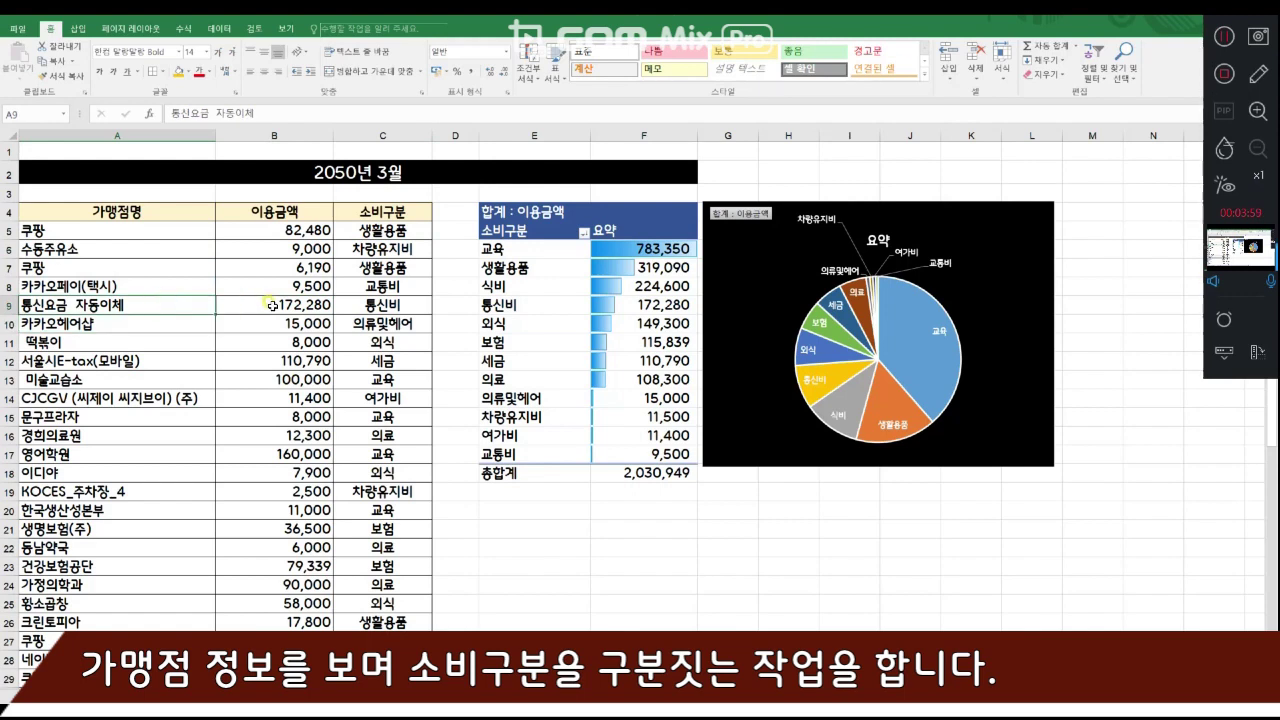
pyautogui.click(188, 324)
pyautogui.click(258, 361)
# - Review the assigned categories in the upper rows of the 소비구분 column, from C5 to C15
pyautogui.moveTo(383, 230); pyautogui.dragTo(362, 410)
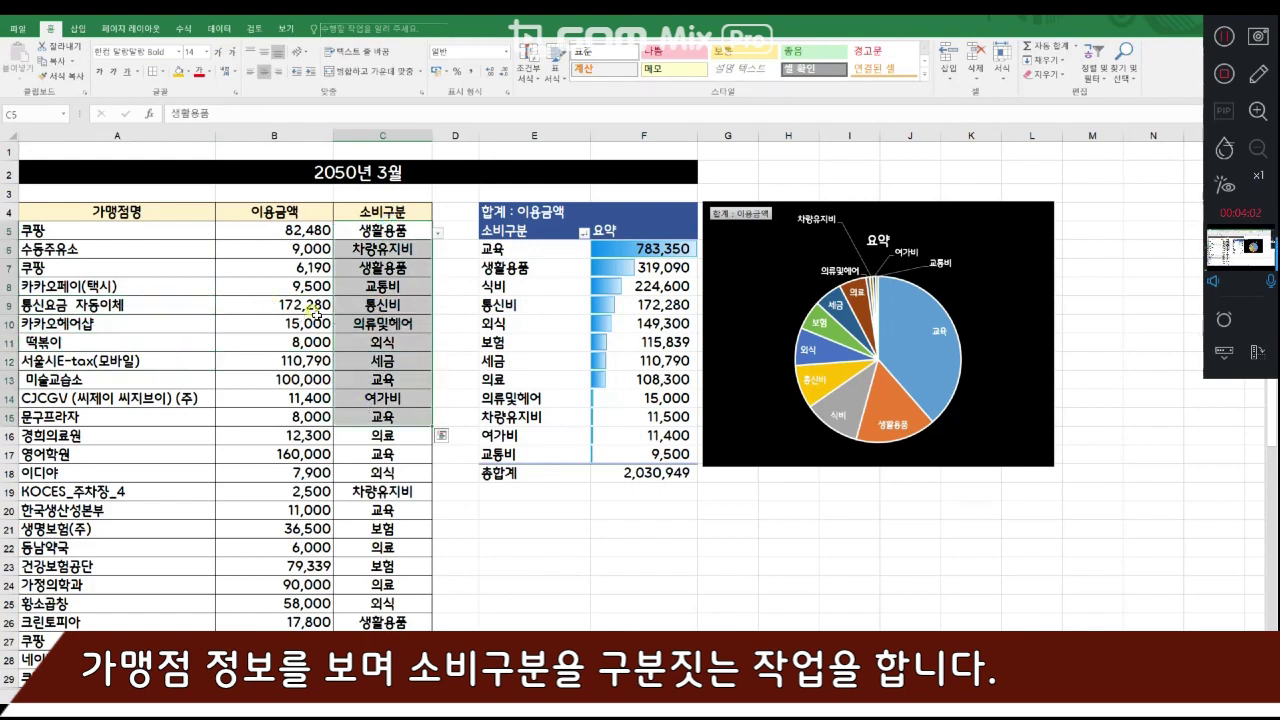
pyautogui.click(368, 304)
pyautogui.click(379, 286)
pyautogui.click(380, 268)
pyautogui.click(384, 250)
pyautogui.click(380, 230)
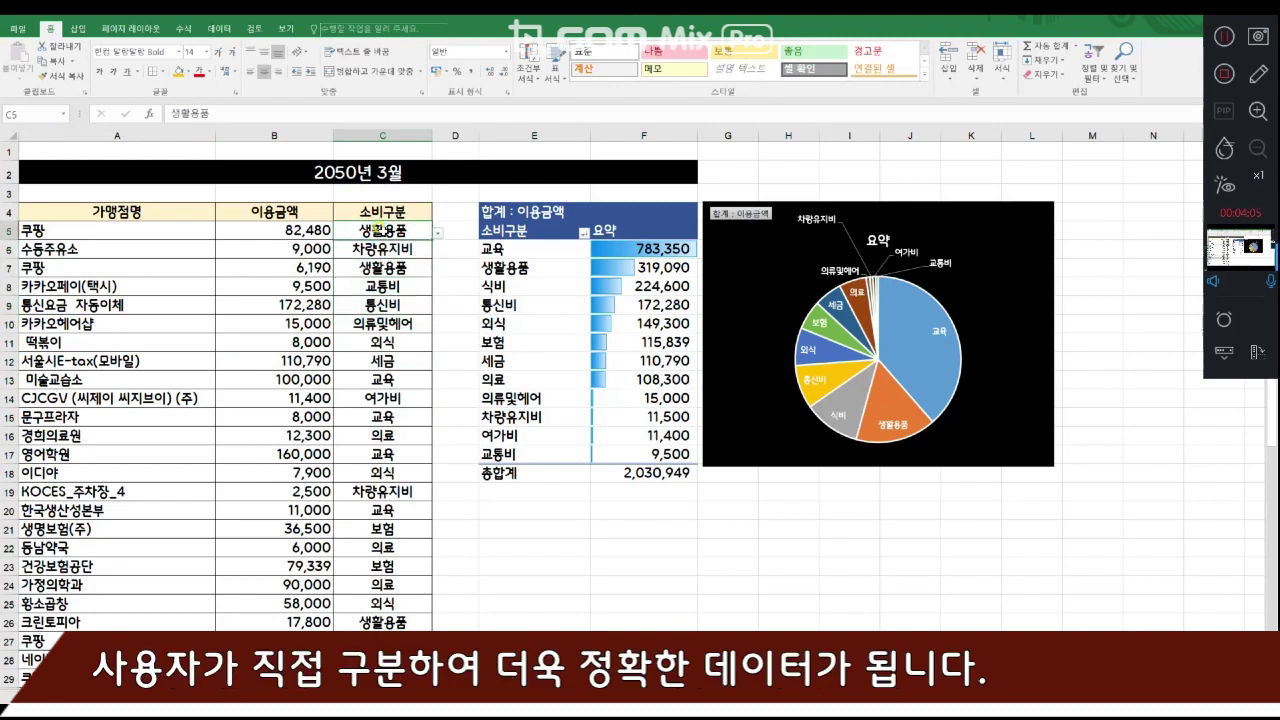
pyautogui.click(400, 248)
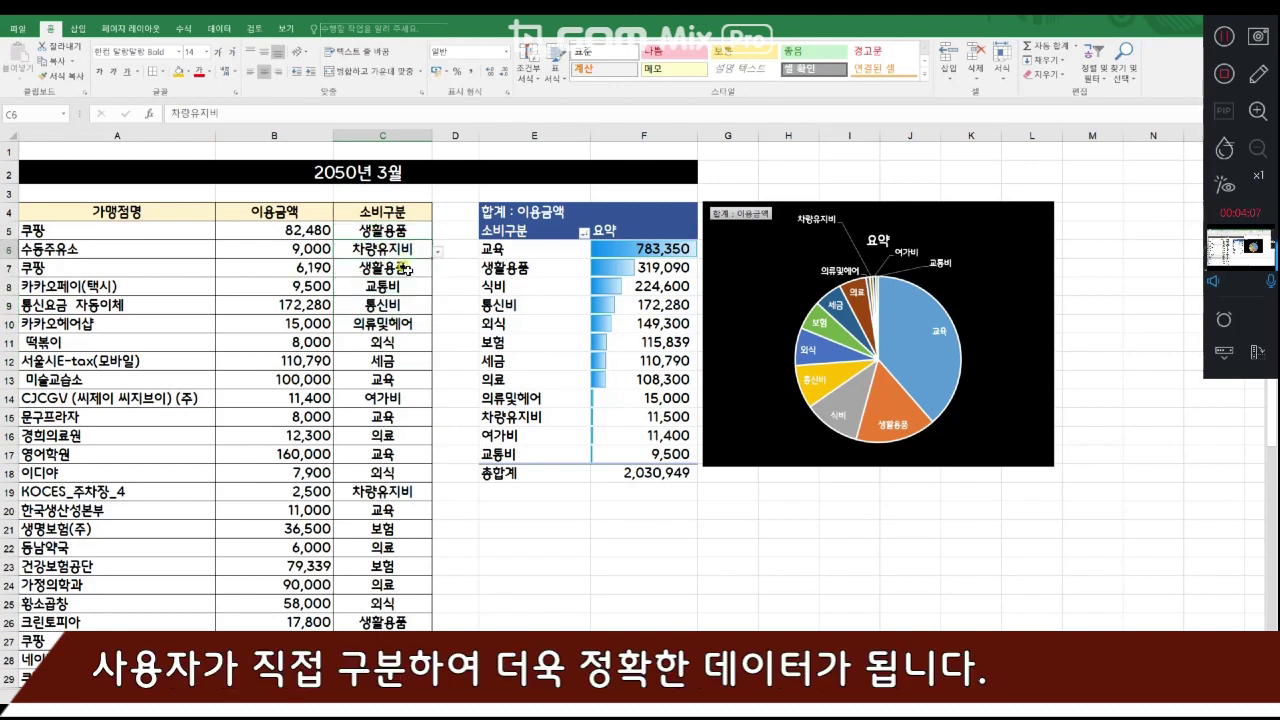
pyautogui.click(404, 267)
pyautogui.click(407, 286)
pyautogui.click(414, 305)
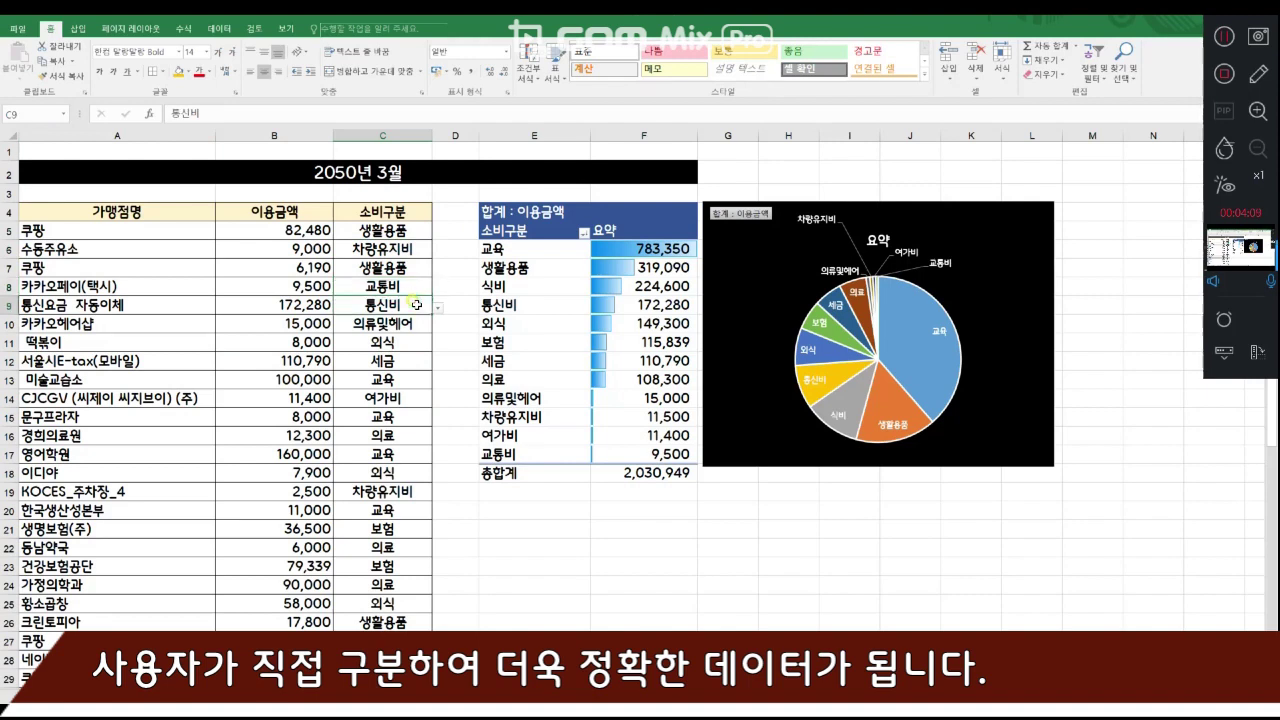
# - Compare the 쿠팡 merchant name, amount and category across row 5
pyautogui.click(414, 234)
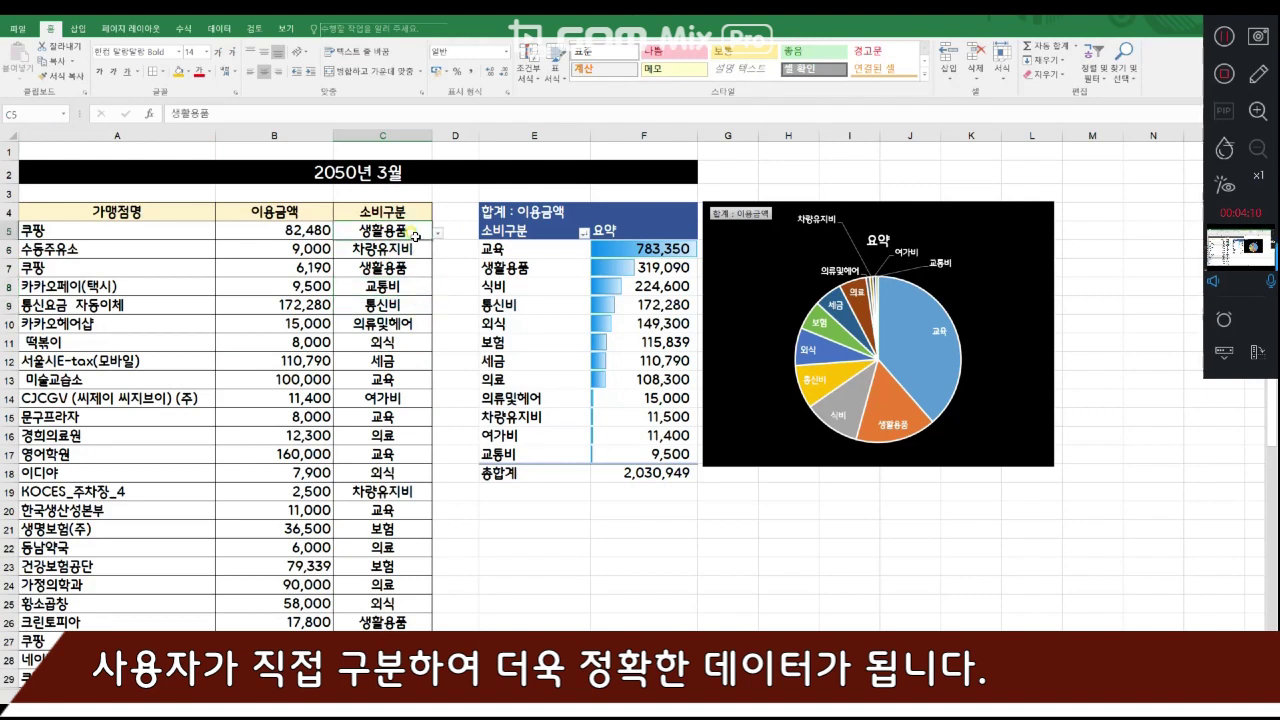
pyautogui.click(133, 231)
pyautogui.click(306, 230)
pyautogui.click(349, 231)
pyautogui.click(293, 230)
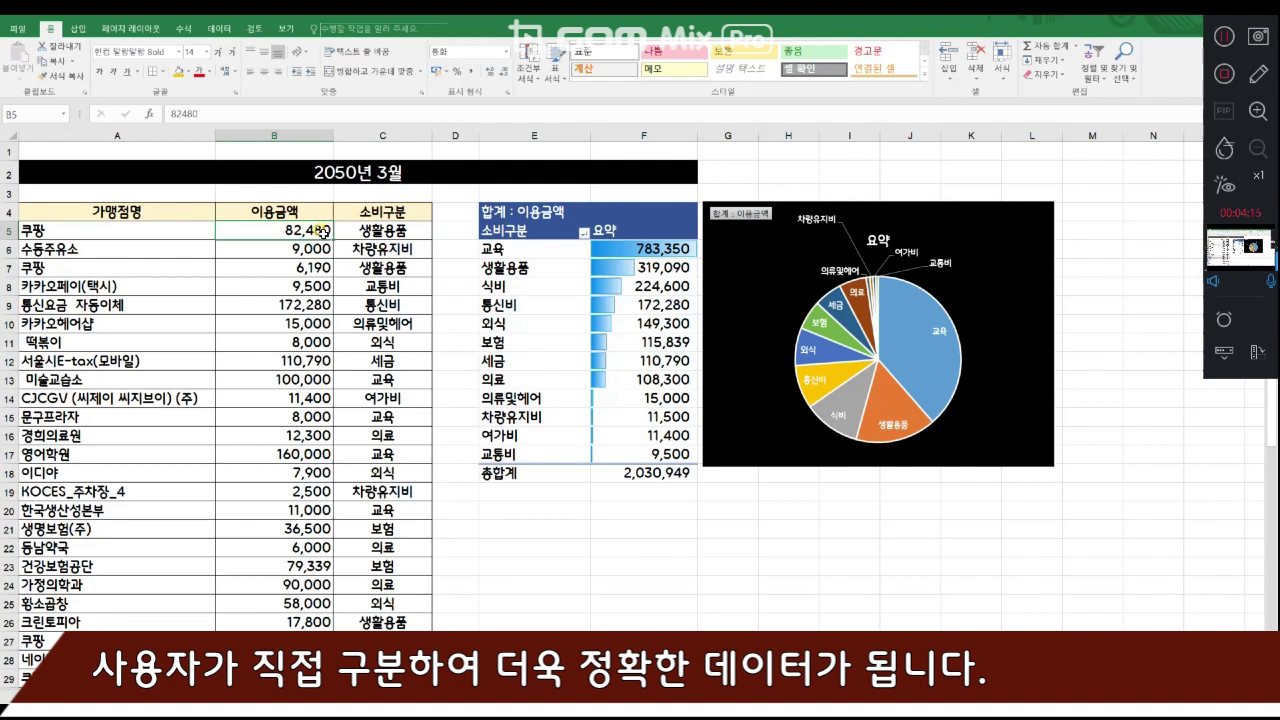
pyautogui.click(410, 232)
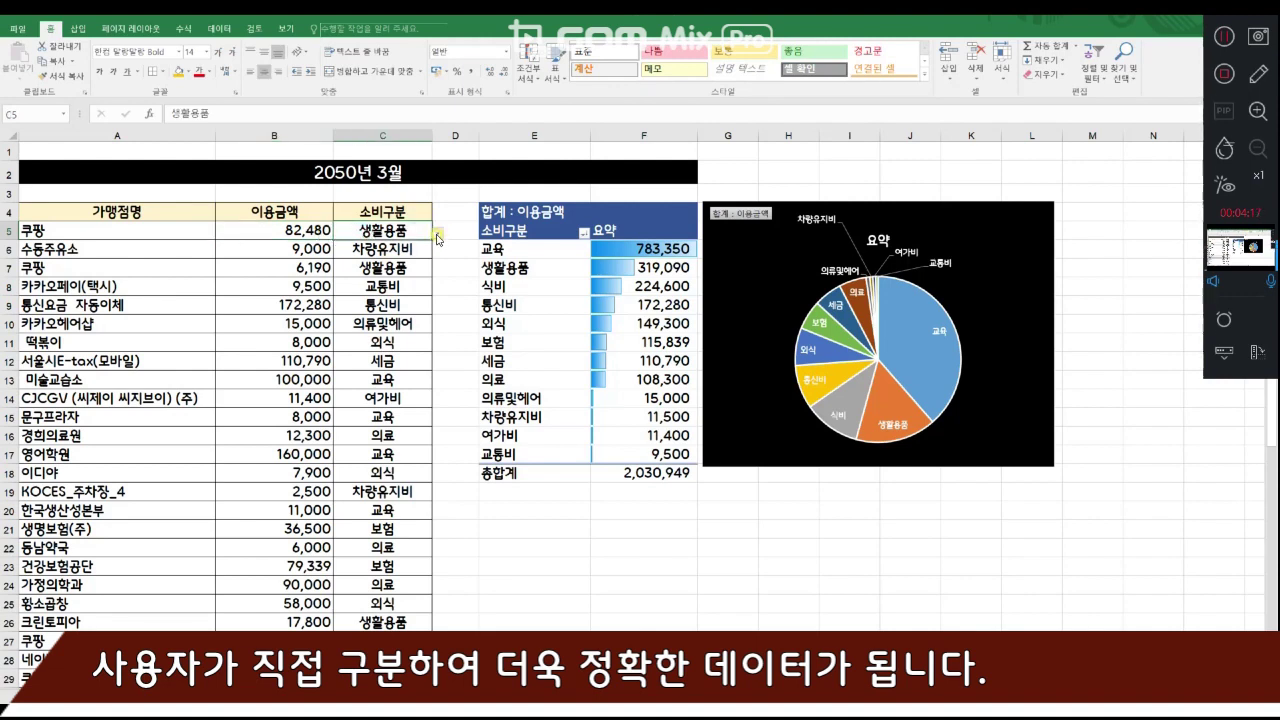
pyautogui.click(303, 230)
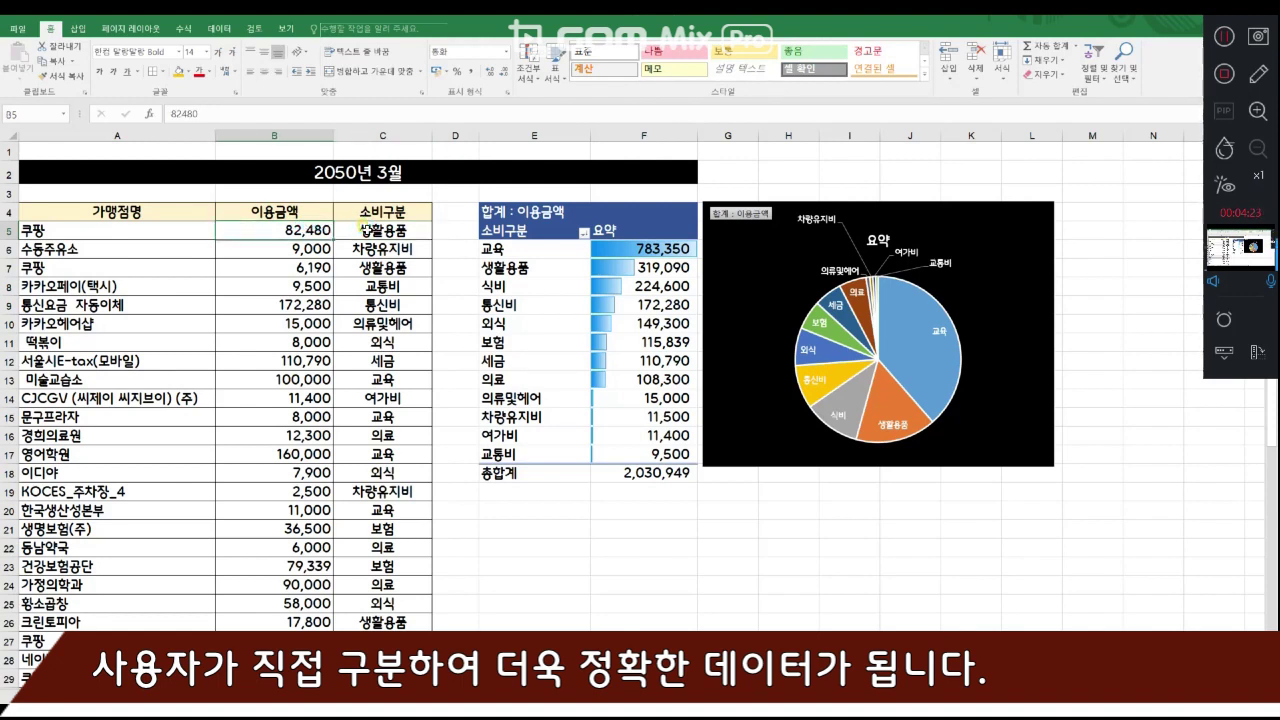
pyautogui.click(363, 229)
# - Check the 소비구분 cells from C6 to C12 and inspect the category dropdown list of C5
pyautogui.click(400, 249)
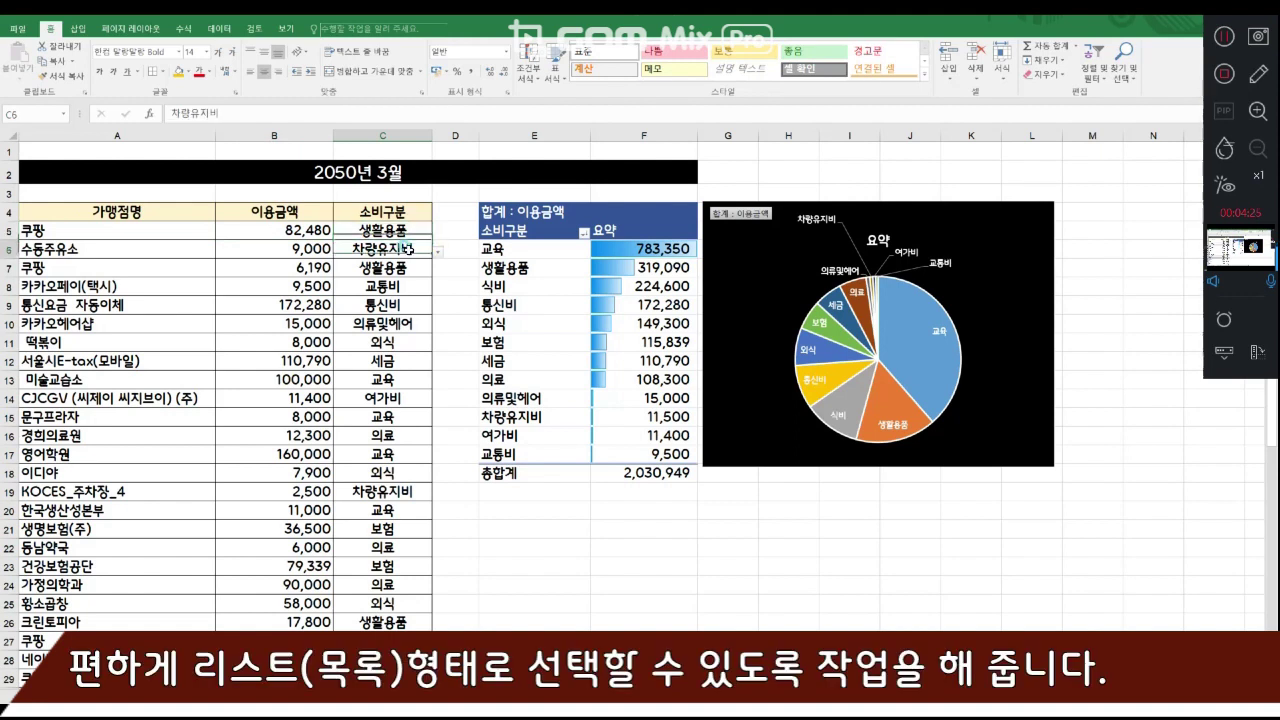
pyautogui.click(400, 268)
pyautogui.click(403, 286)
pyautogui.click(409, 305)
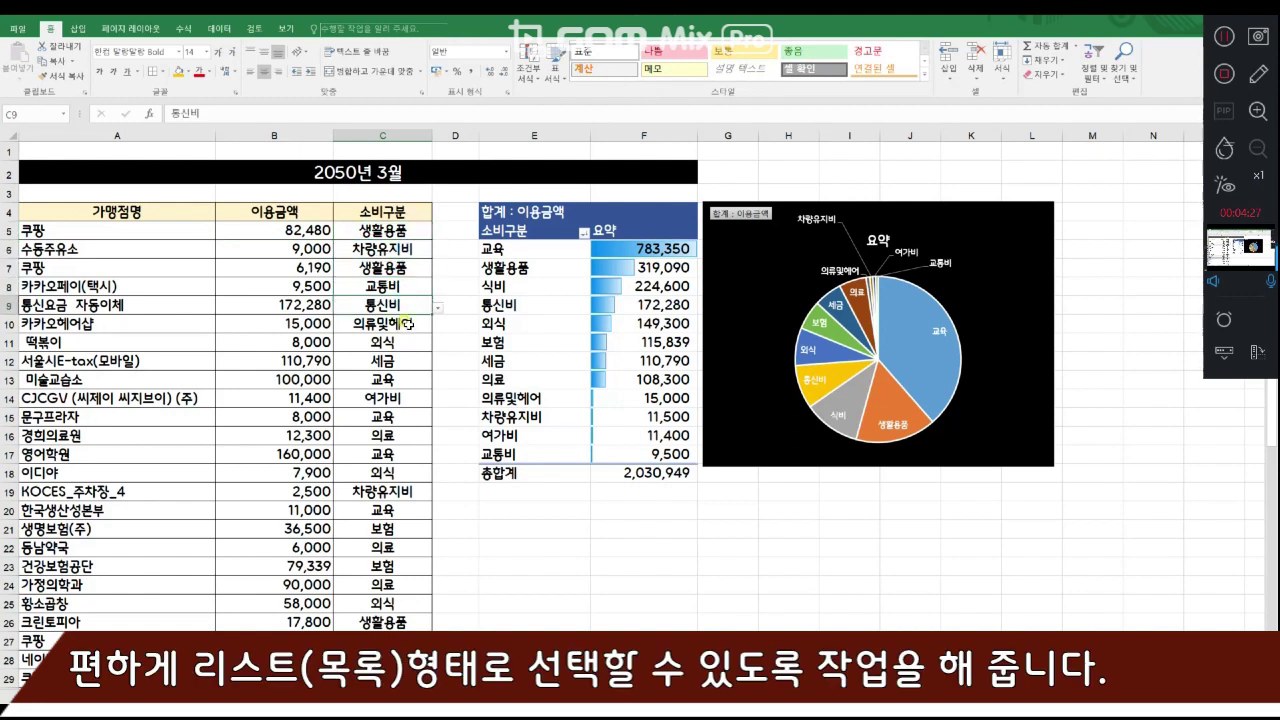
pyautogui.click(409, 323)
pyautogui.click(409, 342)
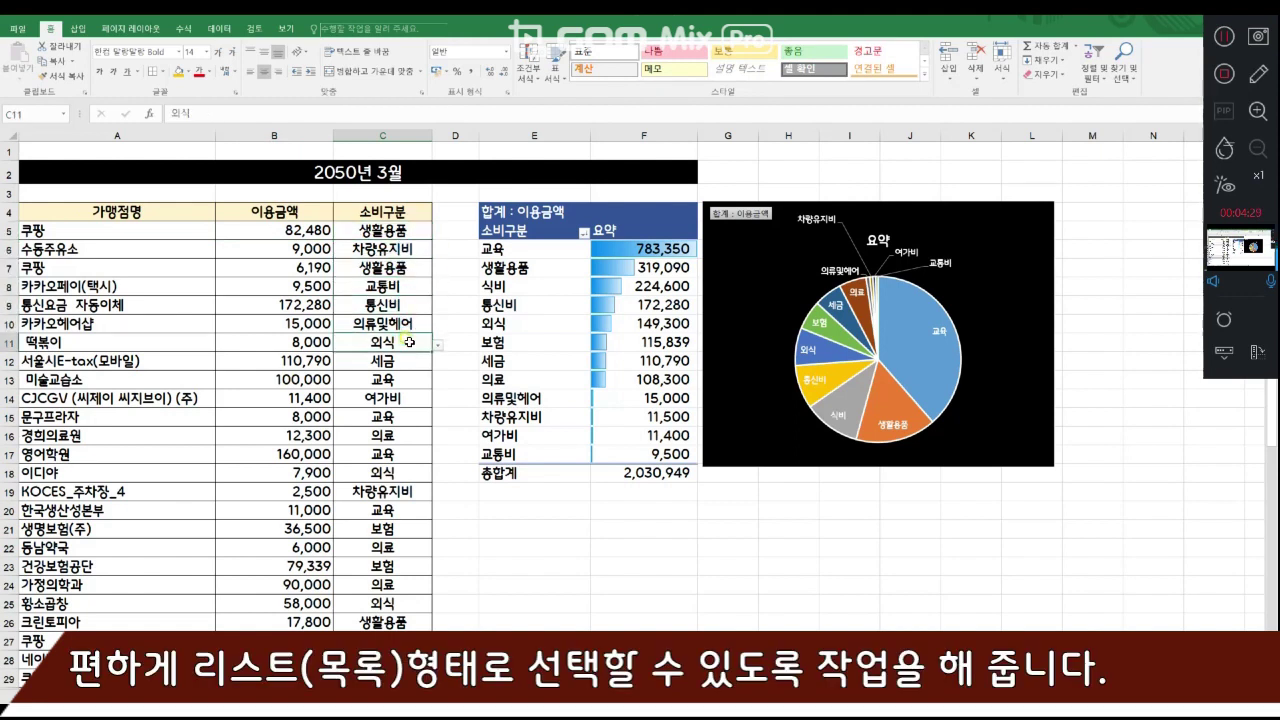
pyautogui.click(404, 364)
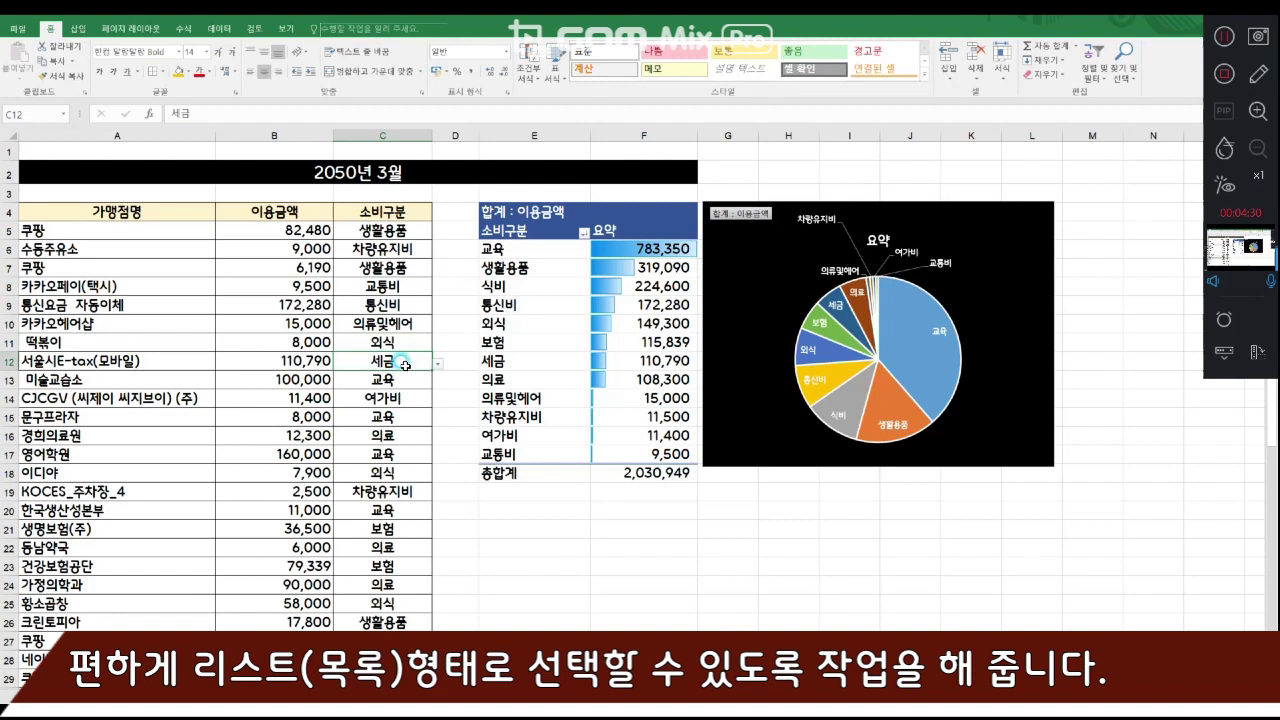
pyautogui.click(420, 231)
pyautogui.click(437, 232)
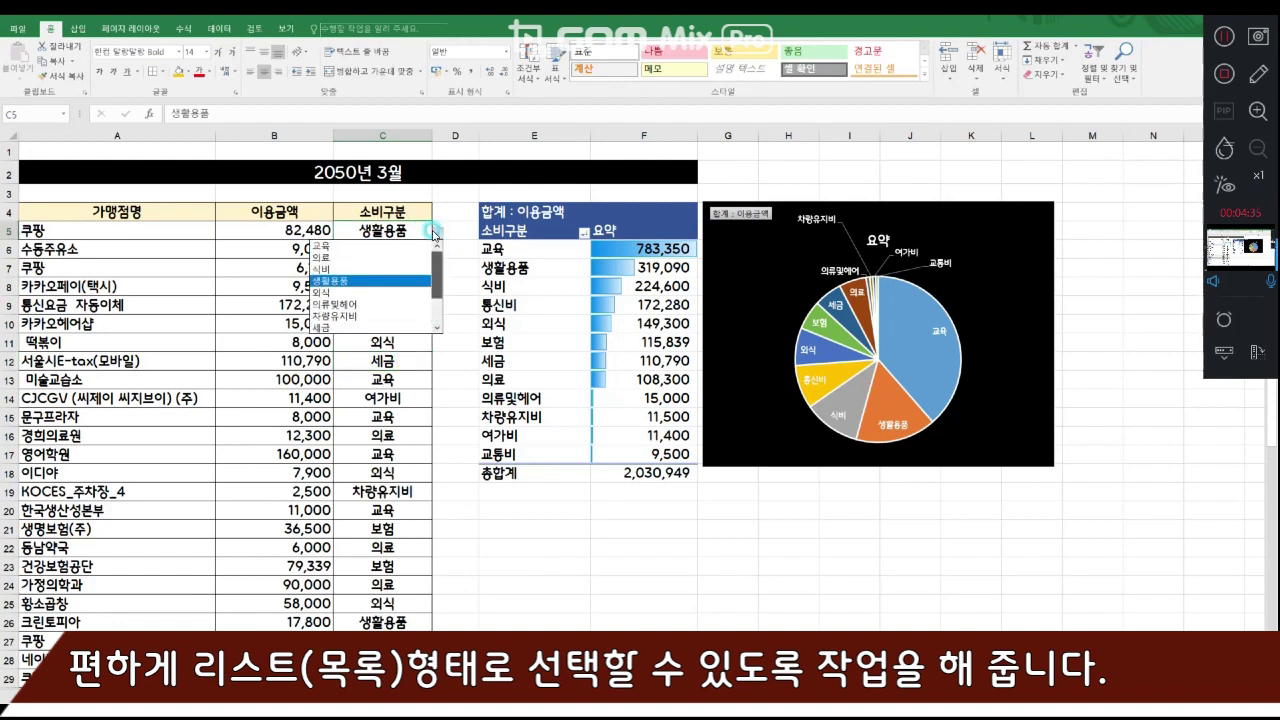
pyautogui.click(435, 477)
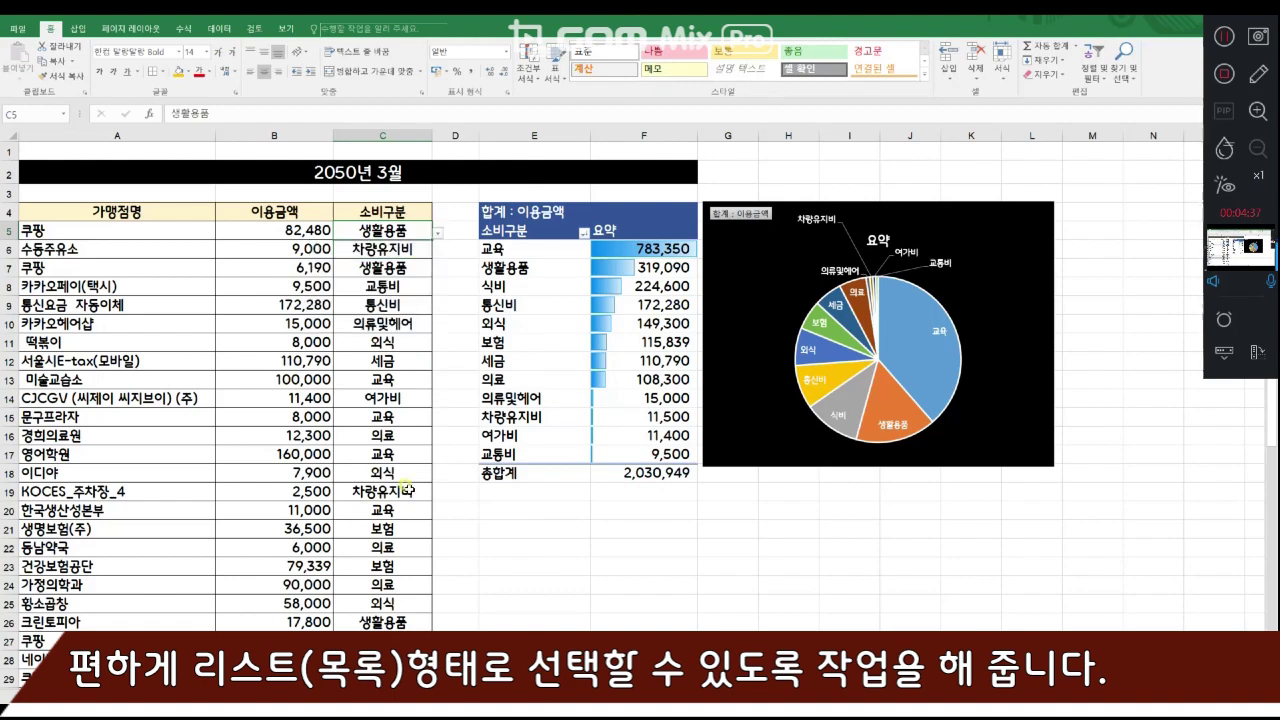
# - Return to the 작업본 sheet and read through the comma-separated spending categories listed in the Notepad window
pyautogui.click(120, 694)
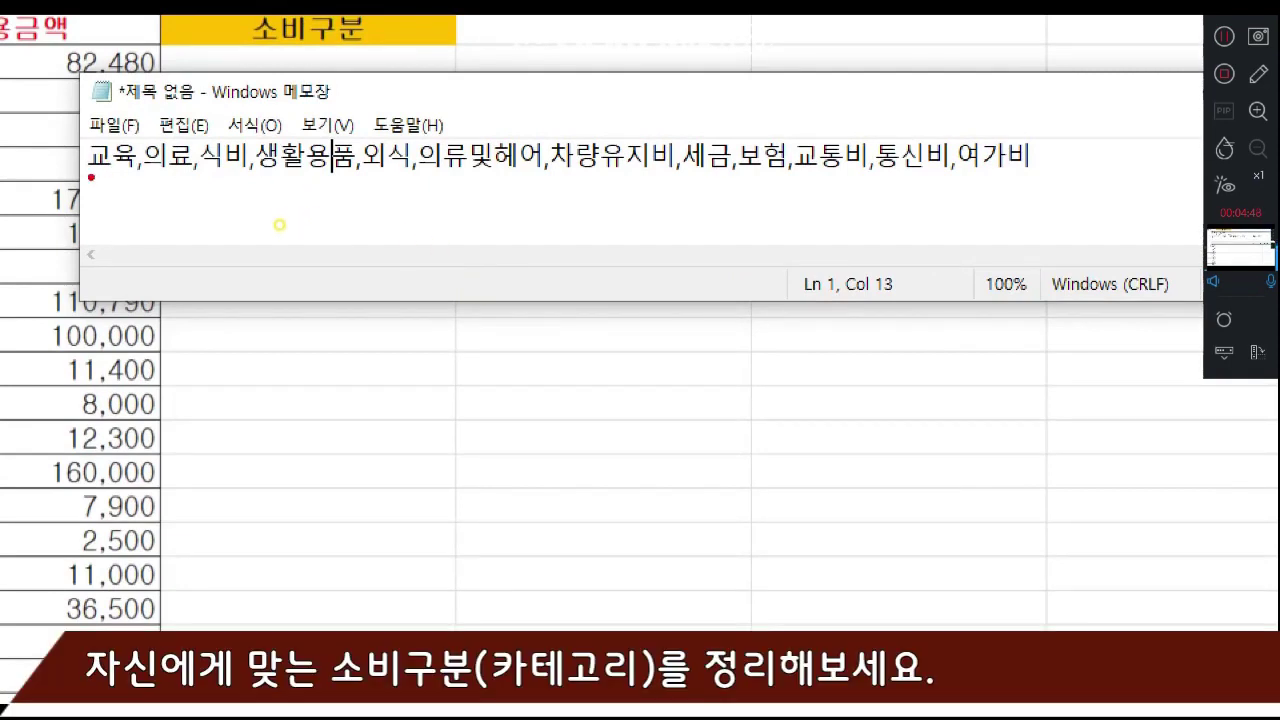
pyautogui.moveTo(89, 178); pyautogui.dragTo(408, 174)
pyautogui.moveTo(430, 175); pyautogui.dragTo(772, 170)
pyautogui.click(701, 172)
pyautogui.moveTo(798, 170); pyautogui.dragTo(868, 170)
pyautogui.moveTo(897, 175); pyautogui.dragTo(940, 178)
pyautogui.moveTo(980, 176); pyautogui.dragTo(1038, 174)
pyautogui.moveTo(53, 158)
pyautogui.mouseDown()
pyautogui.moveTo(97, 149)
pyautogui.moveTo(74, 149)
pyautogui.mouseUp()
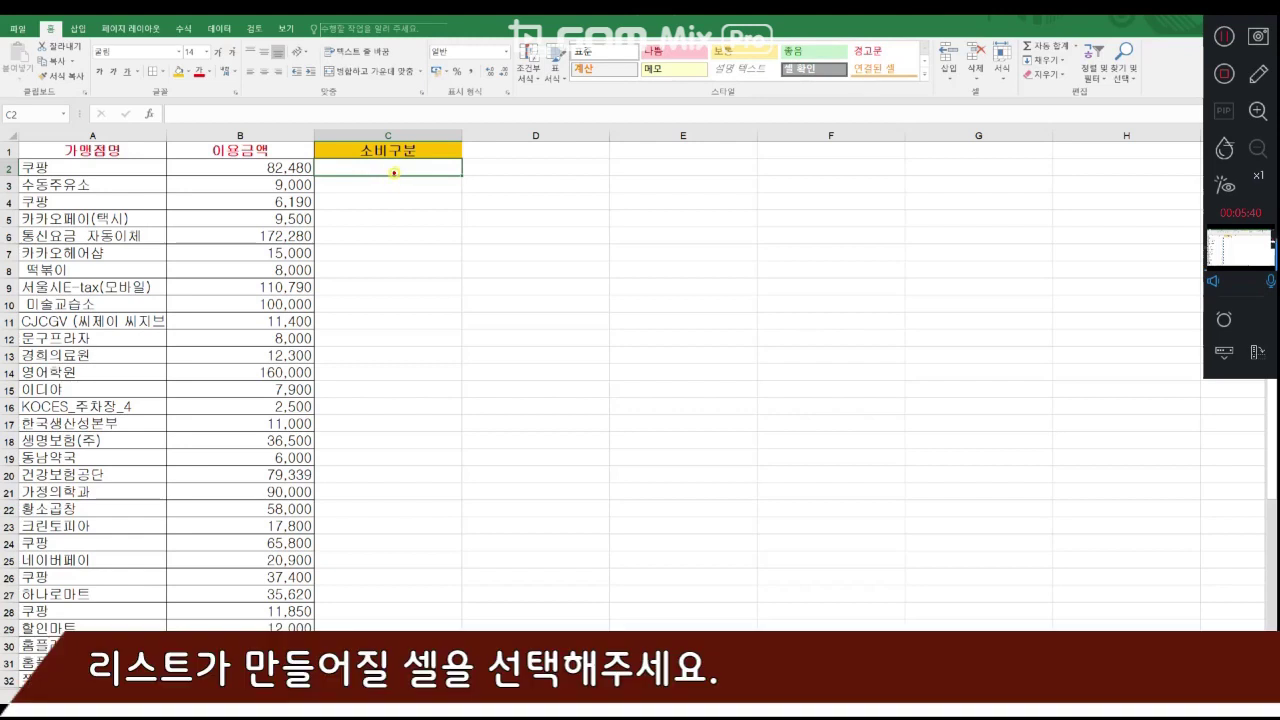
# - Open the data validation settings for cell C2, the first empty cell under the 소비구분 header
pyautogui.moveTo(396, 177)
pyautogui.mouseDown()
pyautogui.moveTo(412, 172)
pyautogui.moveTo(395, 138)
pyautogui.moveTo(428, 186)
pyautogui.mouseUp()
pyautogui.click(620, 209)
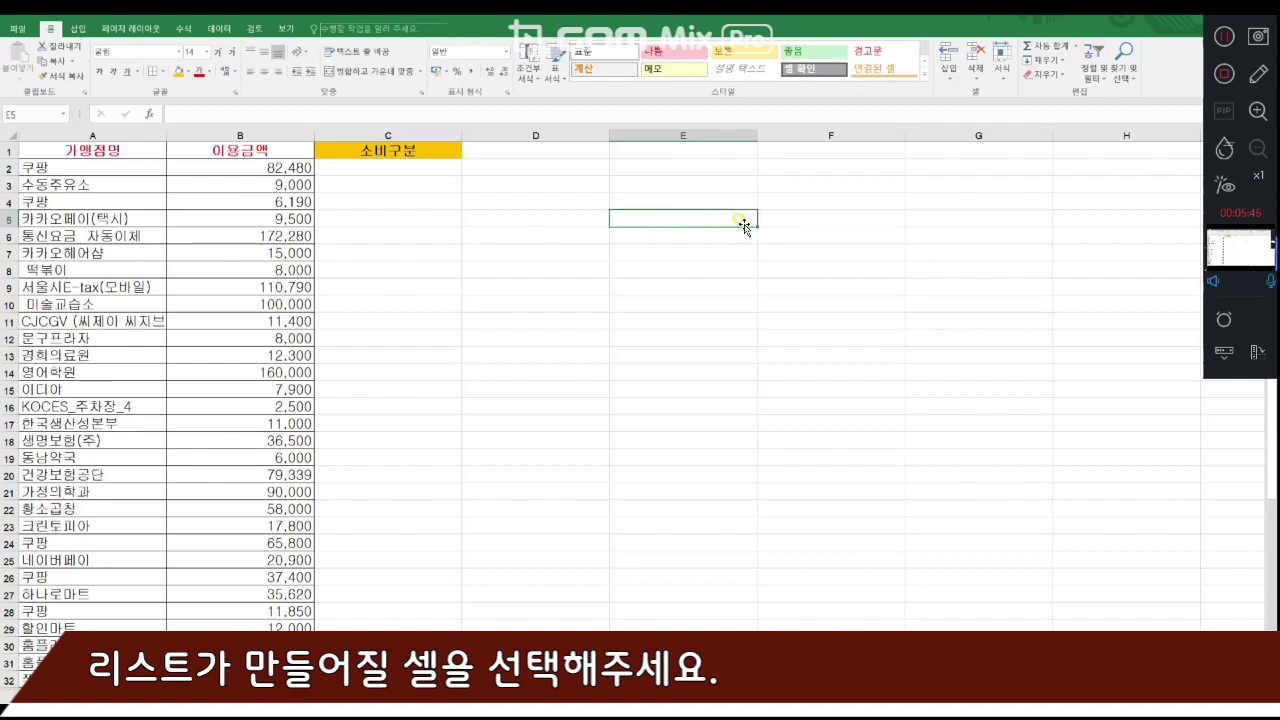
pyautogui.click(428, 172)
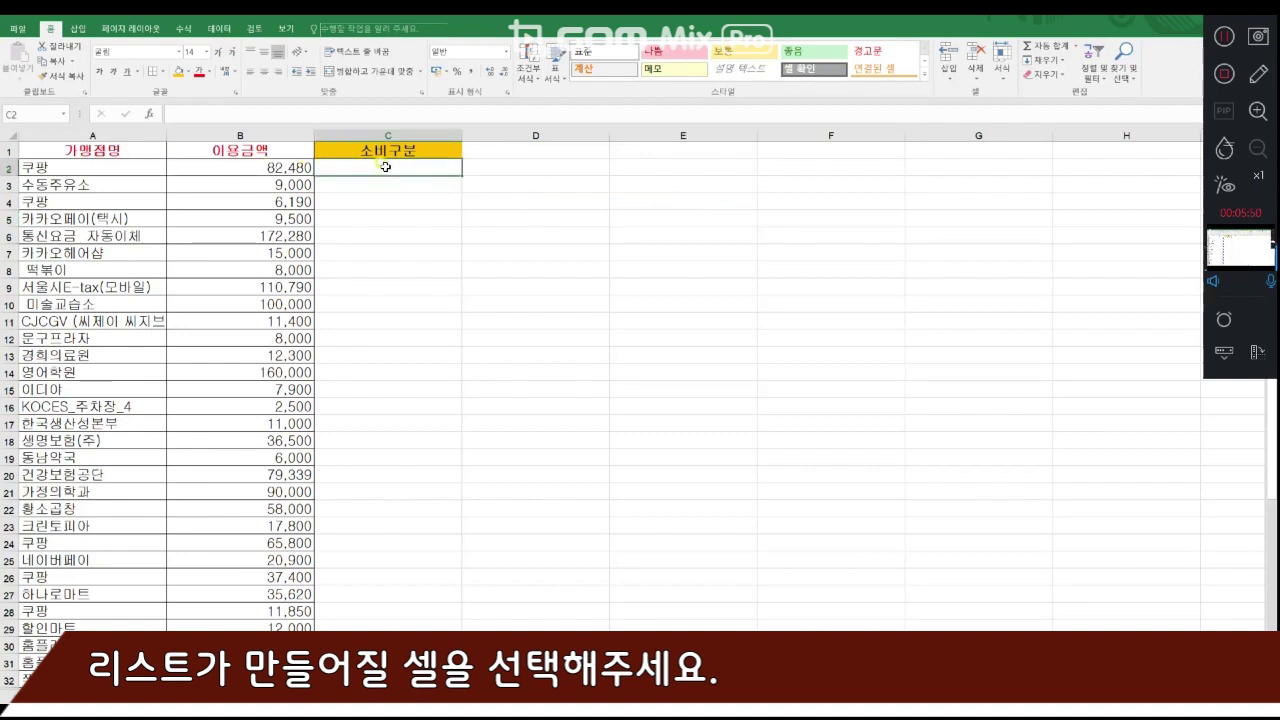
pyautogui.click(222, 29)
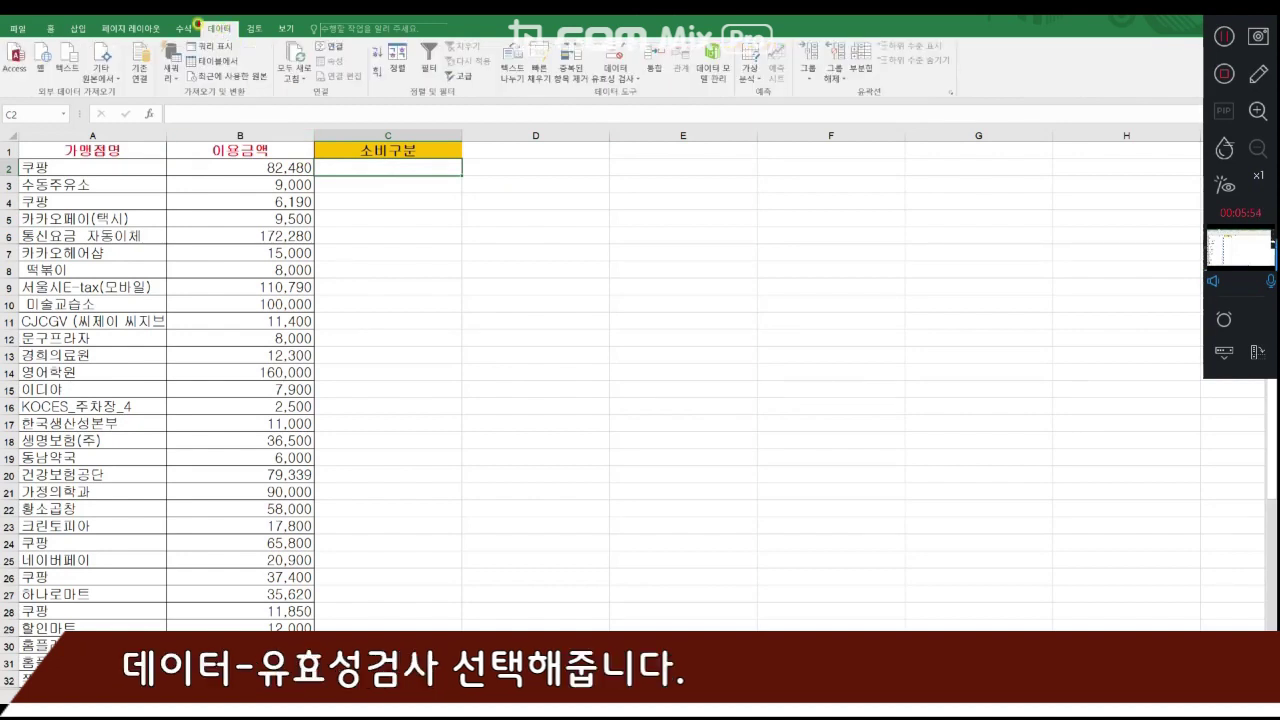
pyautogui.moveTo(198, 24)
pyautogui.mouseDown()
pyautogui.moveTo(362, 95)
pyautogui.moveTo(569, 100)
pyautogui.moveTo(648, 28)
pyautogui.moveTo(596, 104)
pyautogui.moveTo(652, 32)
pyautogui.moveTo(570, 92)
pyautogui.mouseUp()
pyautogui.press('Escape')
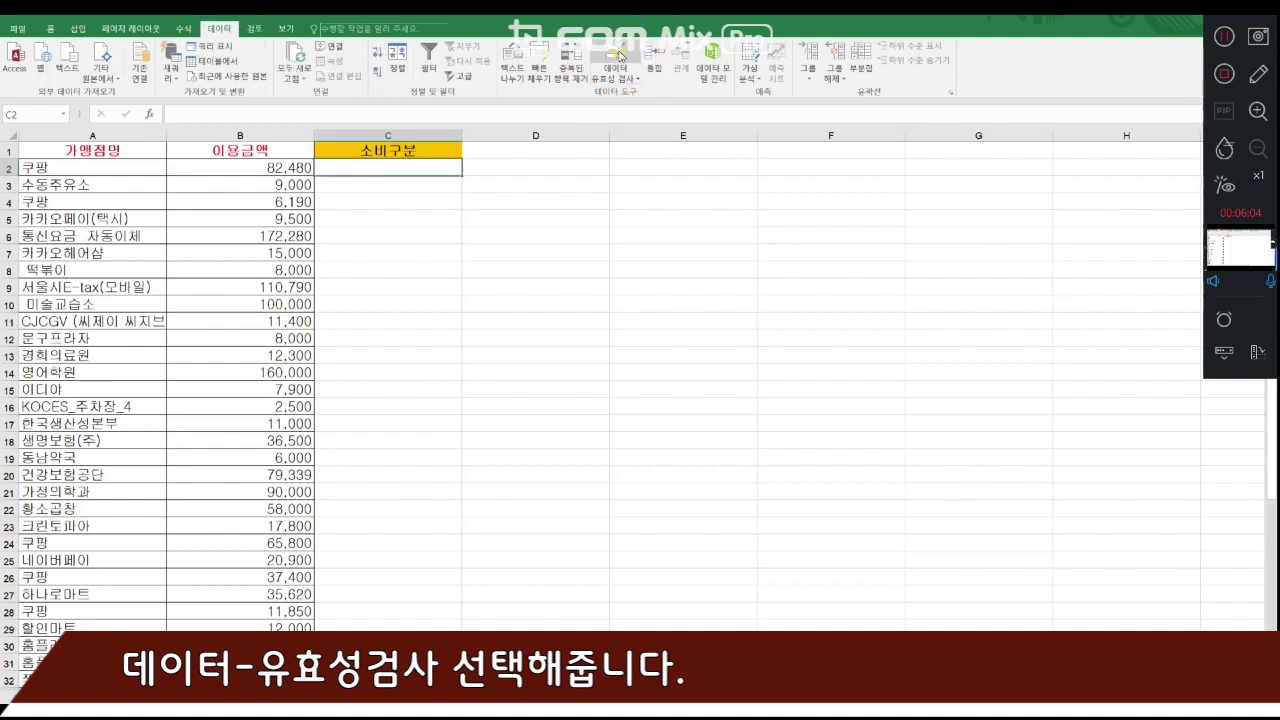
pyautogui.click(631, 84)
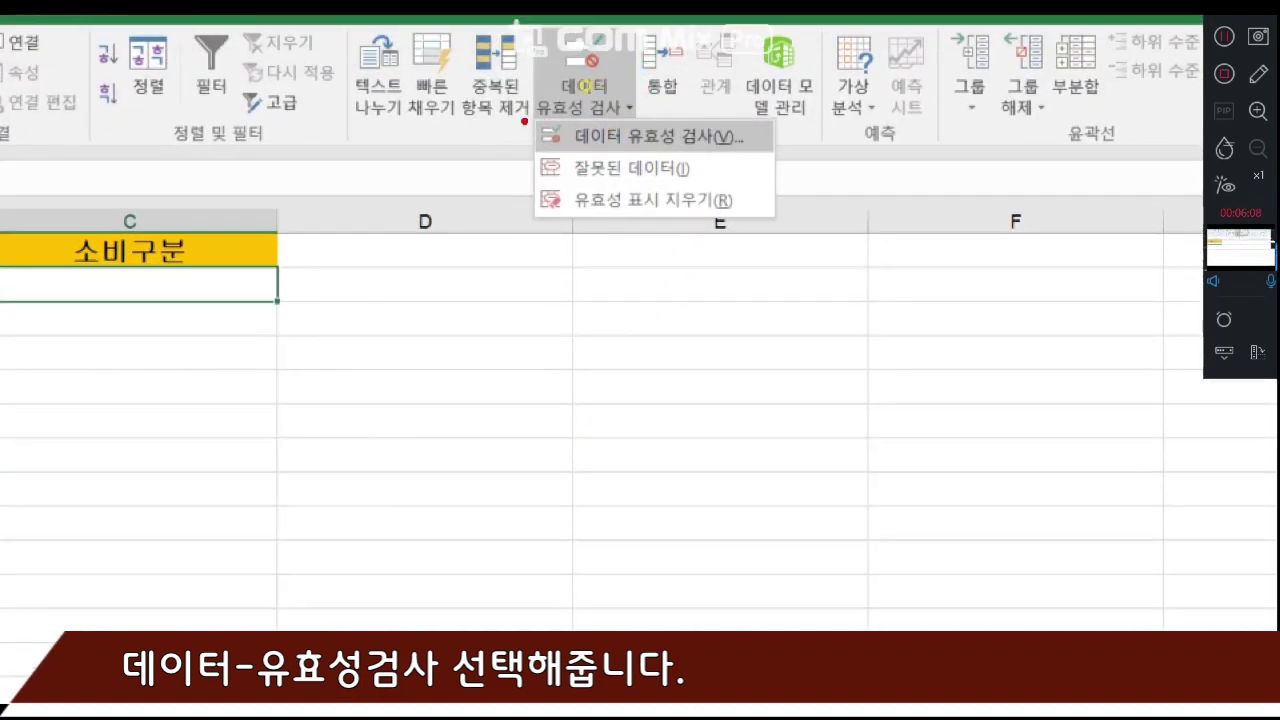
pyautogui.moveTo(524, 121)
pyautogui.mouseDown()
pyautogui.moveTo(800, 158)
pyautogui.moveTo(775, 124)
pyautogui.mouseUp()
pyautogui.press('Escape')
pyautogui.click(623, 78)
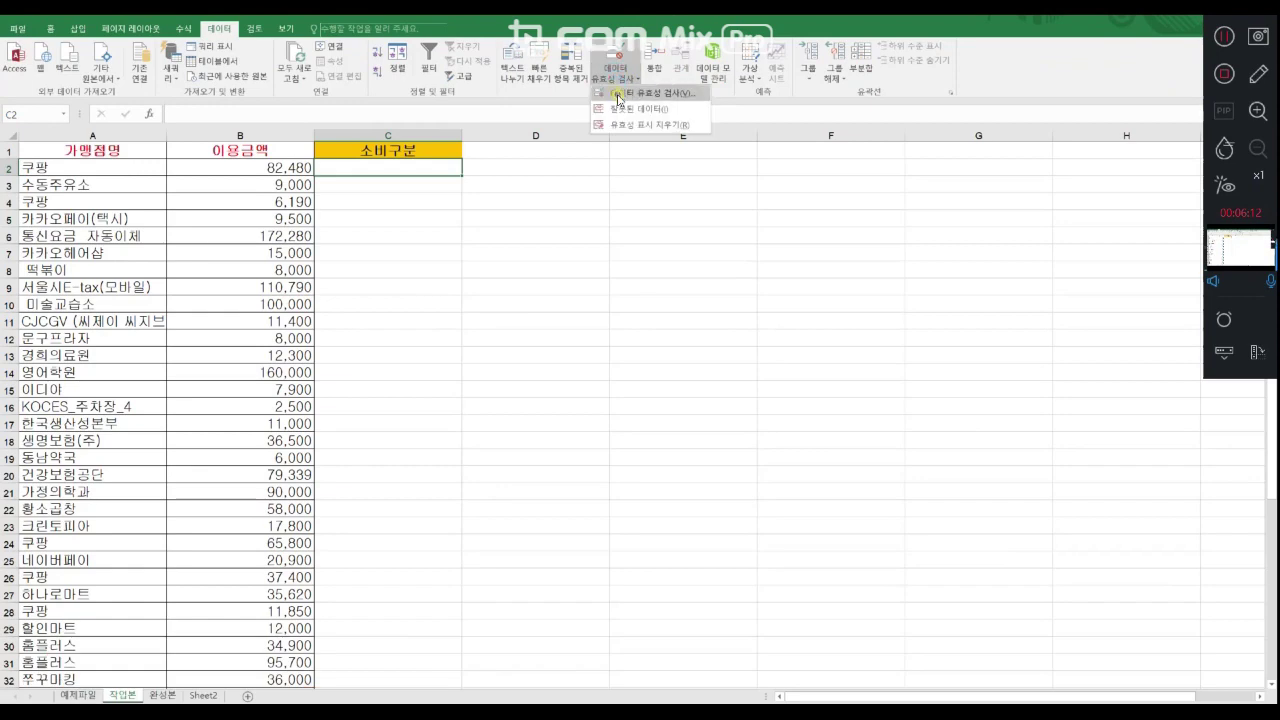
pyautogui.click(618, 96)
# - Set the validation's allowed values (제한 대상) to 목록
pyautogui.moveTo(567, 92); pyautogui.dragTo(587, 149)
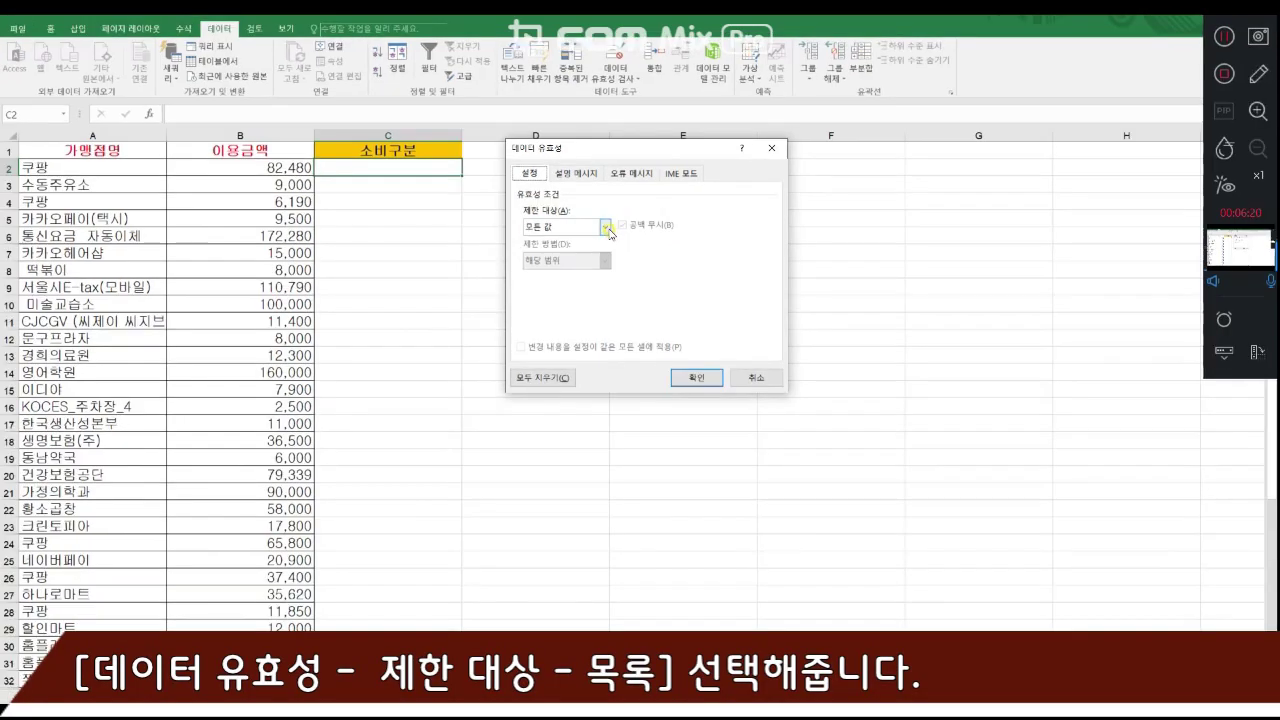
pyautogui.click(606, 228)
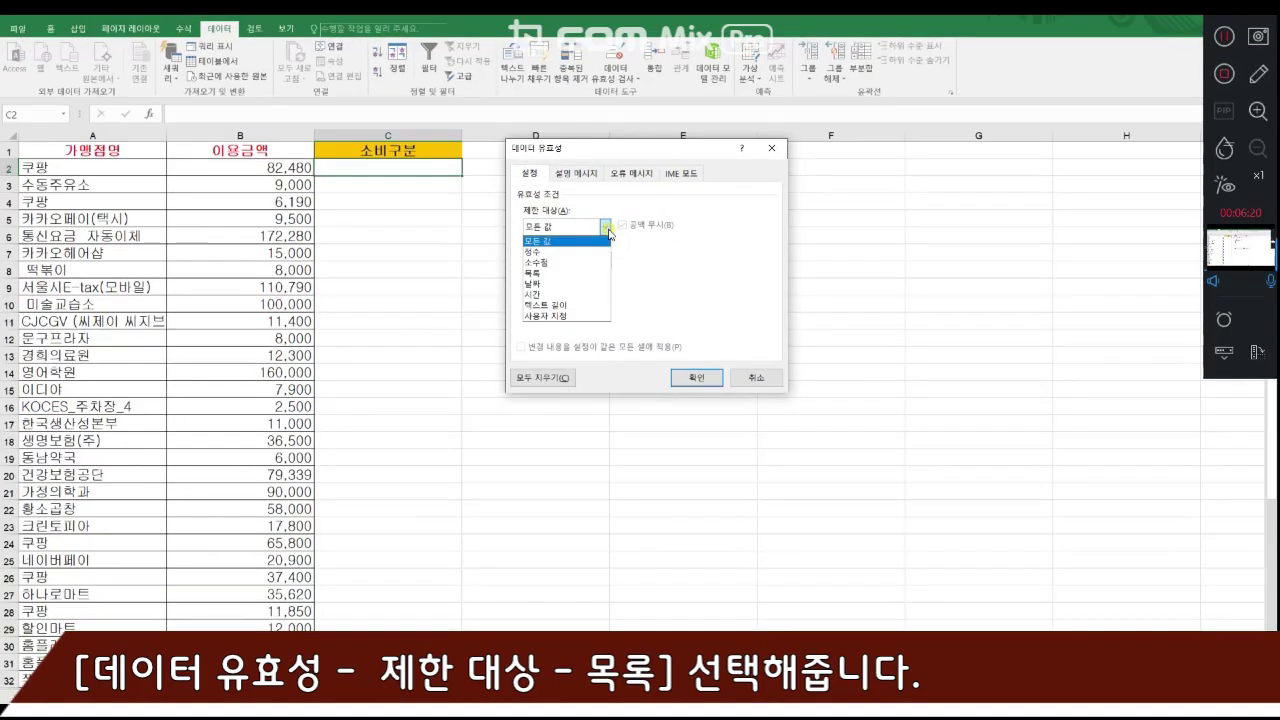
pyautogui.click(538, 273)
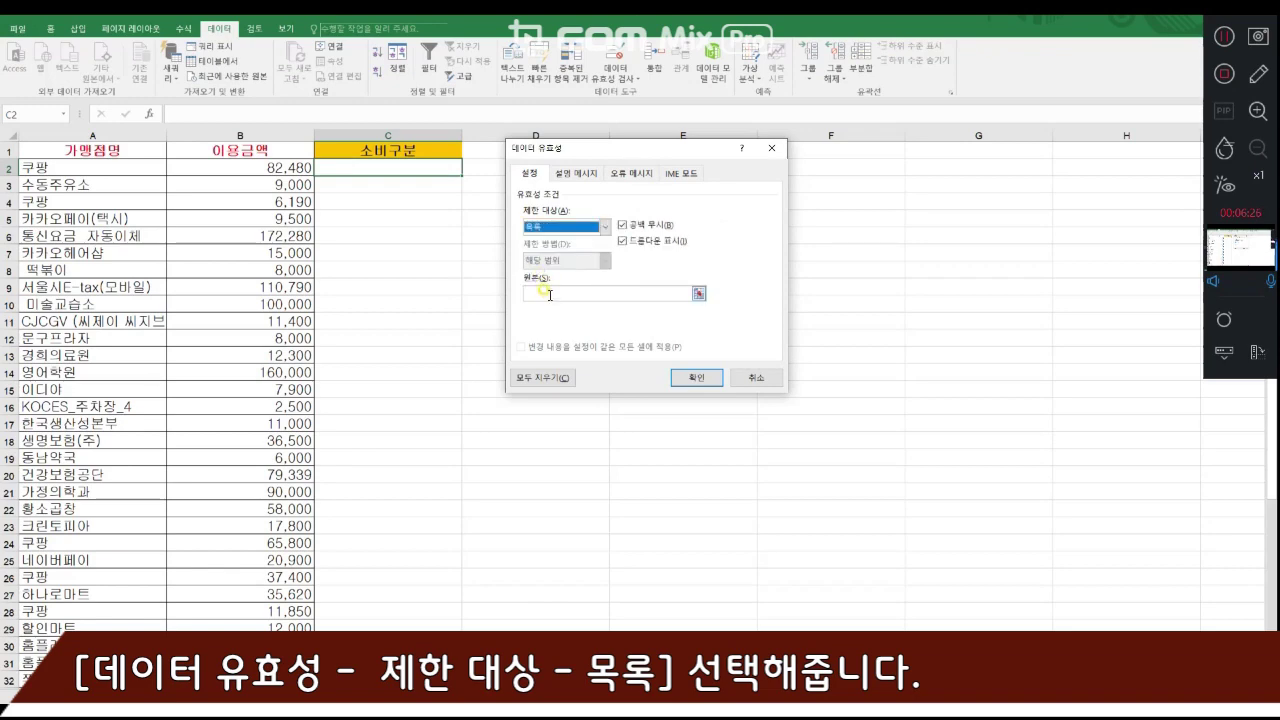
# - Enter the comma-separated categories 교육비,의료비,교통비,외식,생활용품 as the validation list's source
pyautogui.click(547, 293)
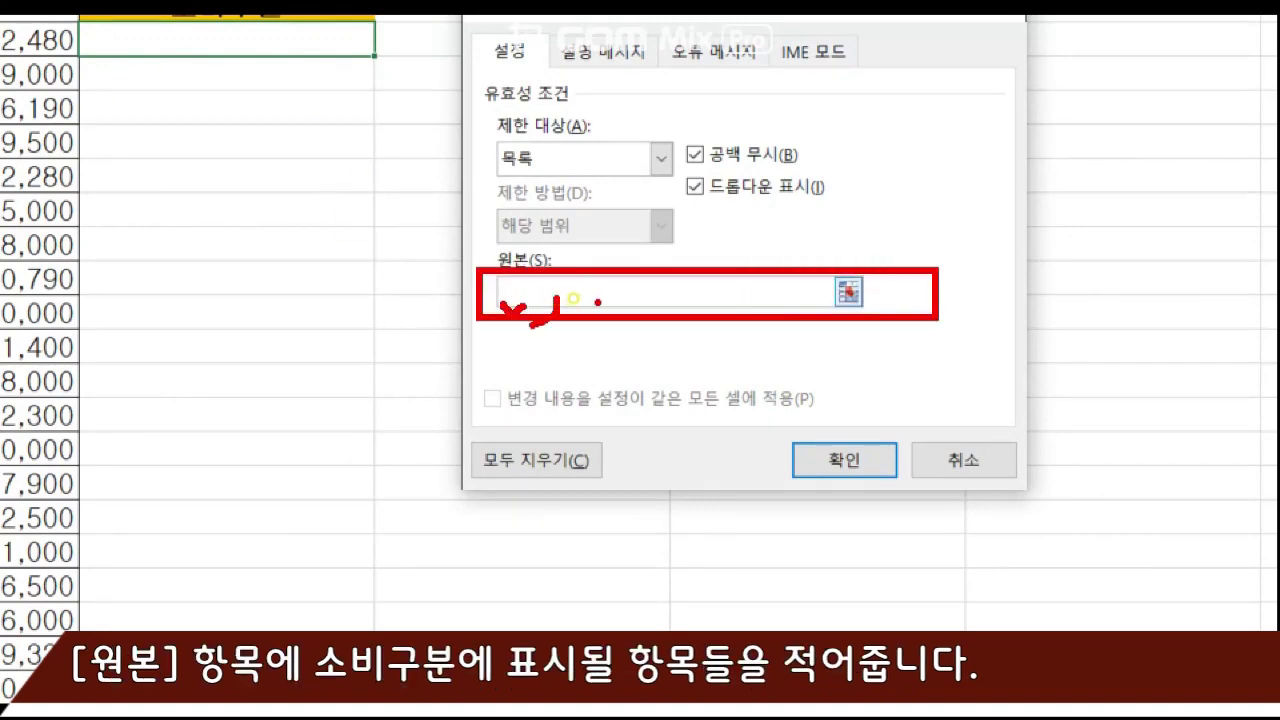
pyautogui.click(667, 297)
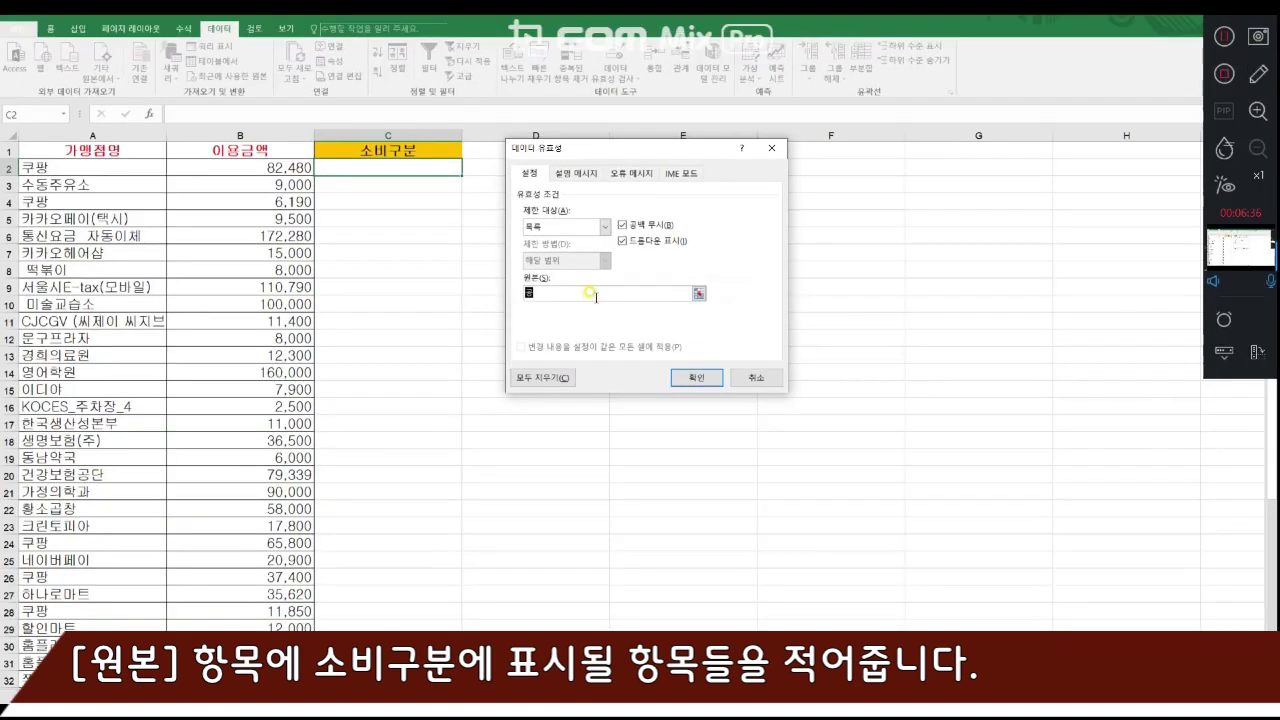
pyautogui.write('교')
pyautogui.write('육비,의료비')
pyautogui.write(',')
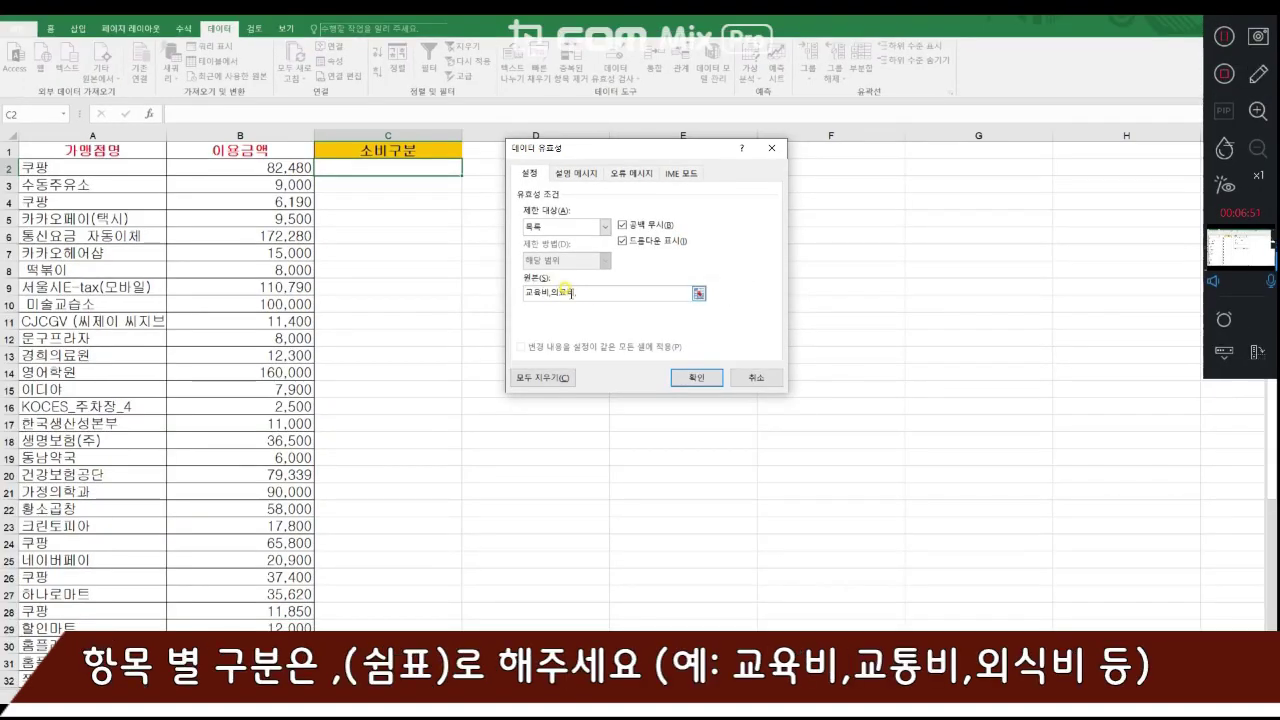
pyautogui.write('교통')
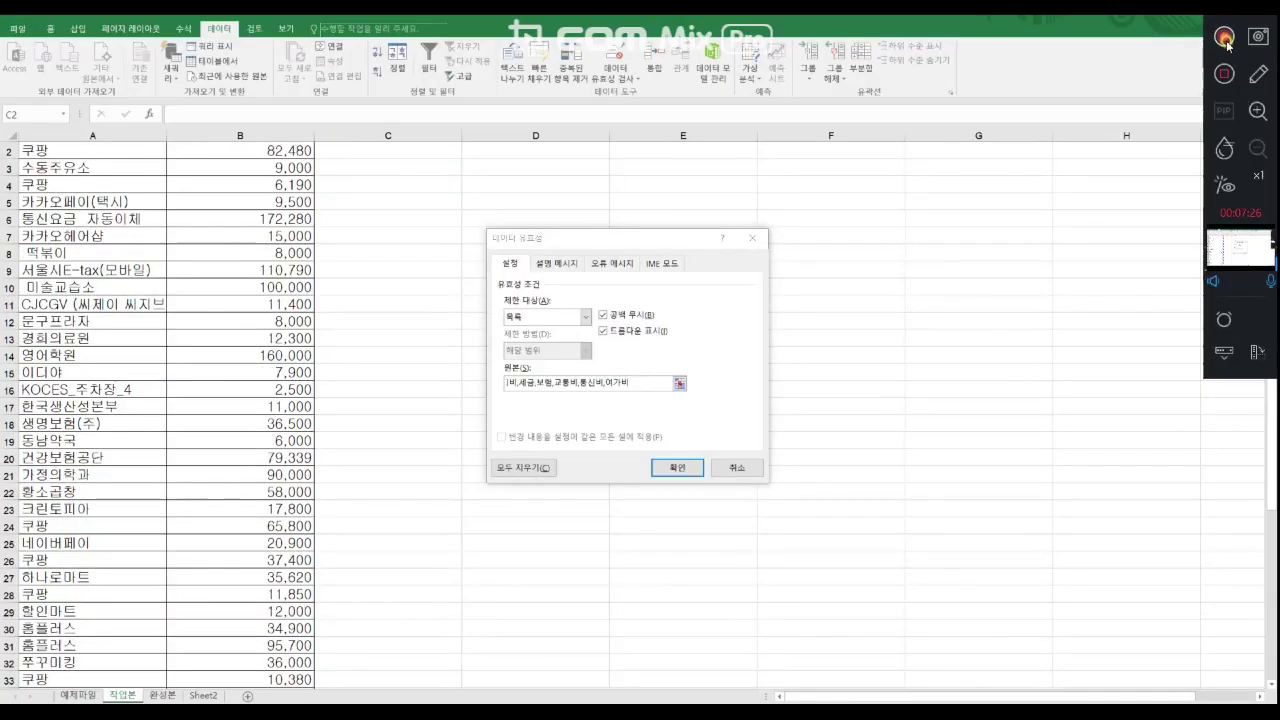
pyautogui.click(1227, 45)
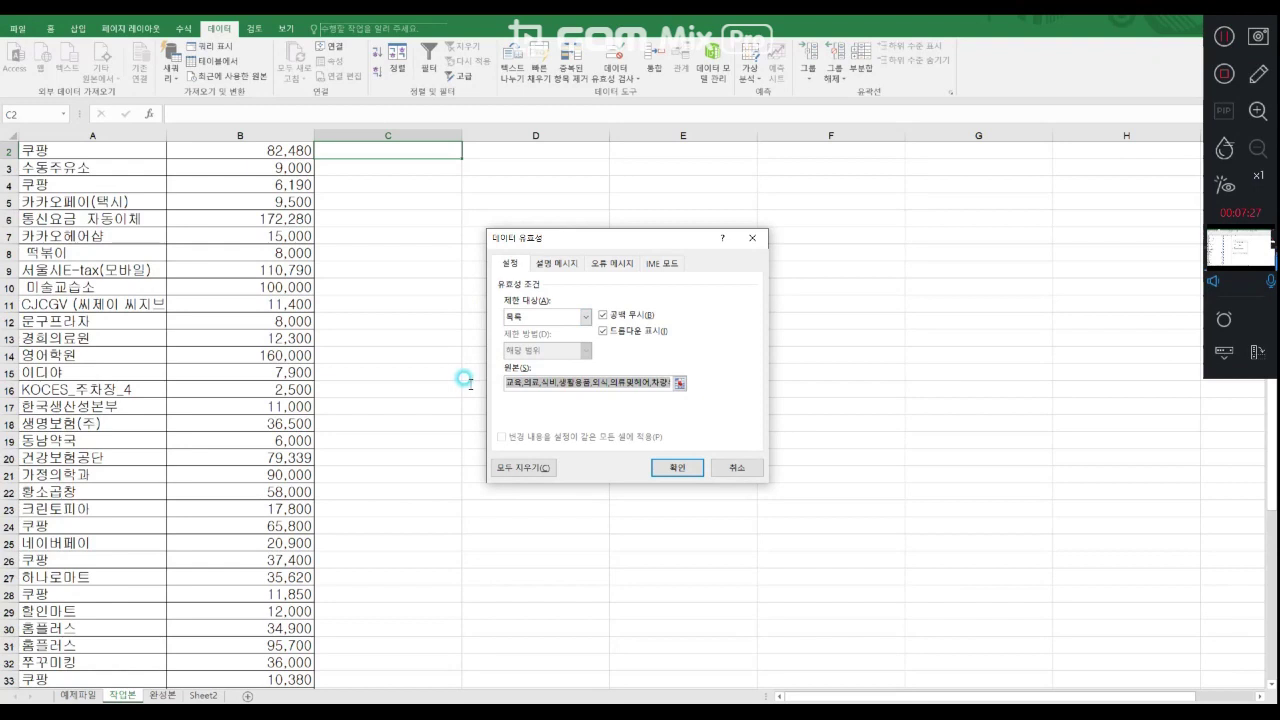
# - Apply the list validation to C2 with the source 교육,의료,식비,생활용품,외식,의류및헤어,차량유지비,세금,보험,교통비,통신비,여가비
pyautogui.click(544, 383)
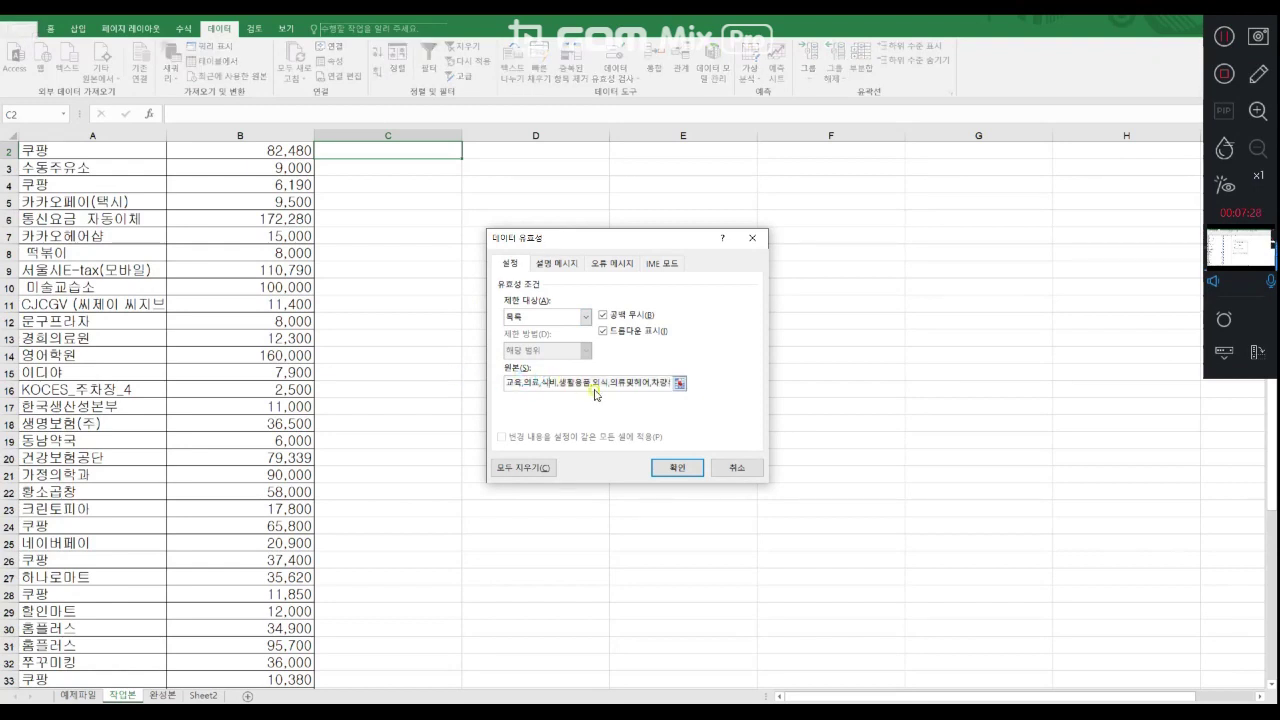
pyautogui.moveTo(596, 393); pyautogui.dragTo(646, 390)
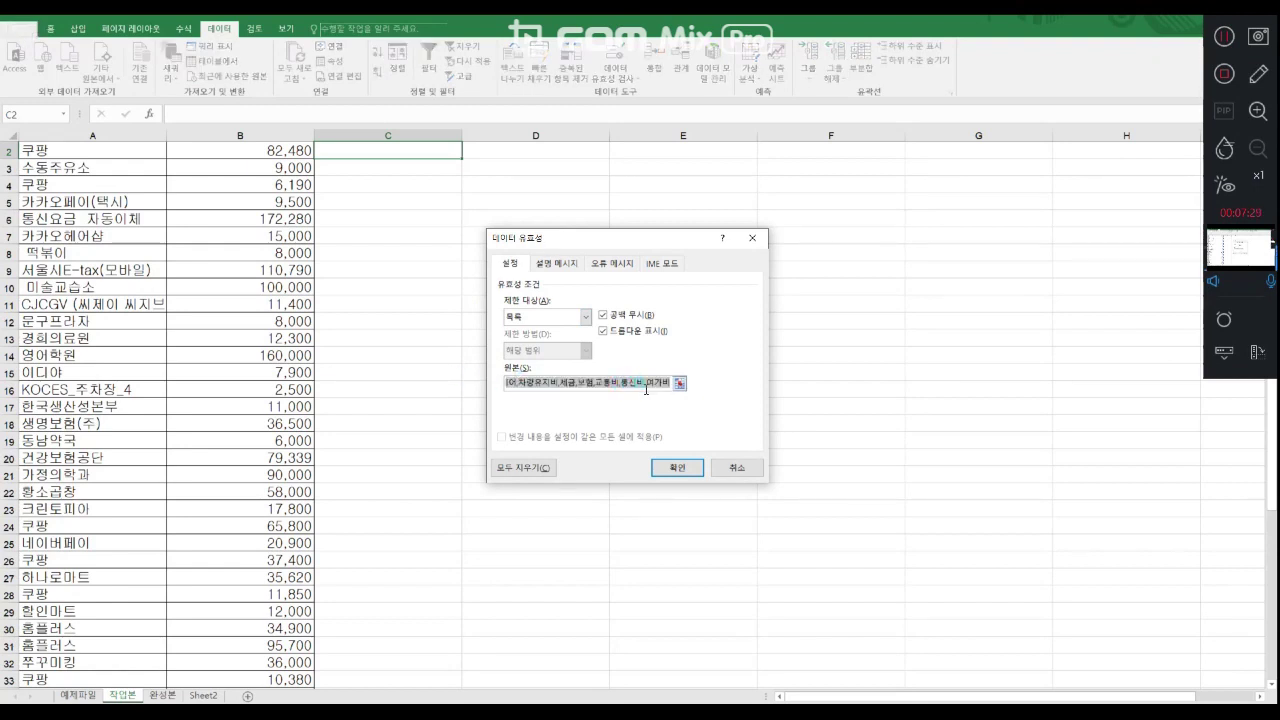
pyautogui.click(672, 467)
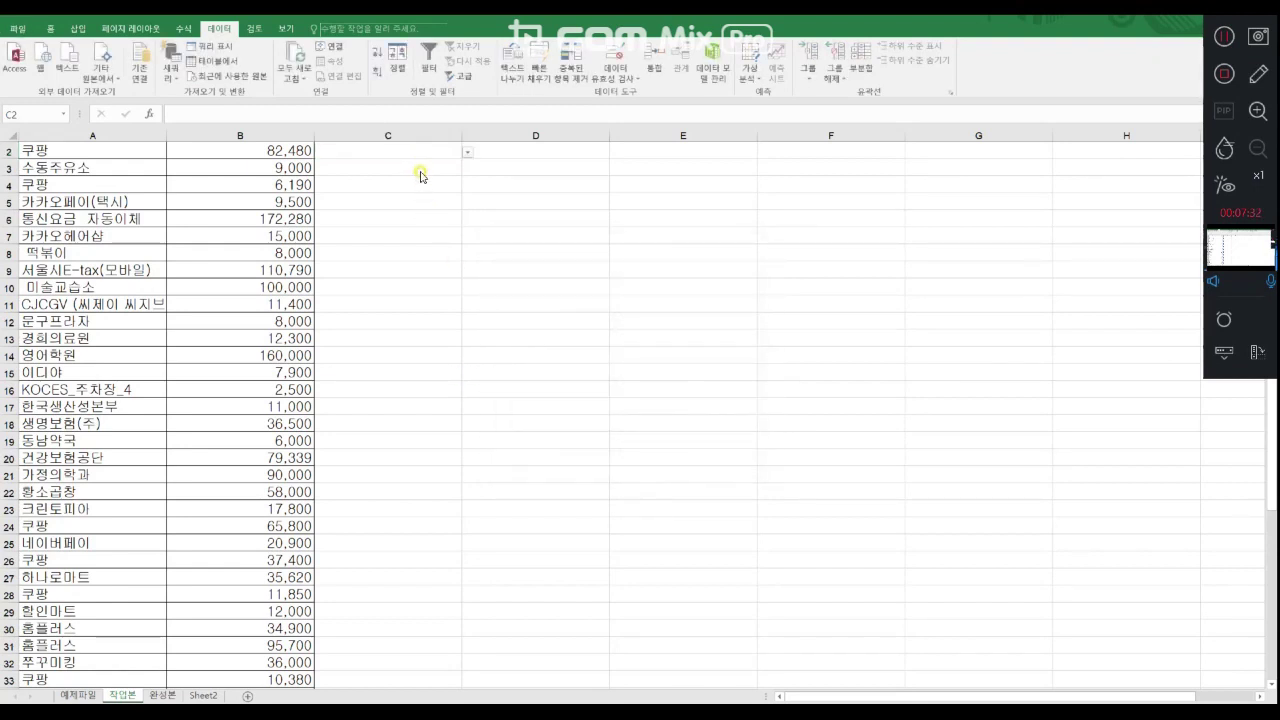
# - Look through the category entries in the dropdown list of cell C2
pyautogui.scroll(1, 420, 176)
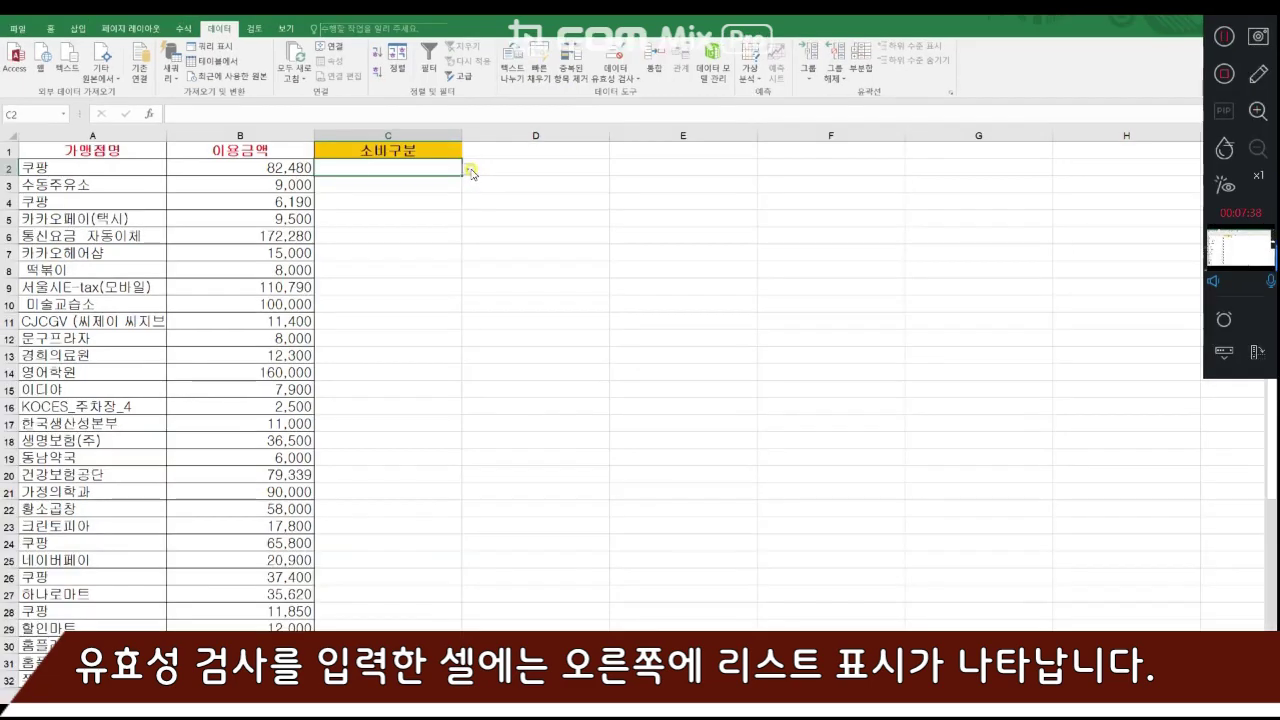
pyautogui.click(496, 168)
pyautogui.moveTo(488, 278); pyautogui.dragTo(488, 338)
pyautogui.moveTo(463, 255); pyautogui.dragTo(468, 180)
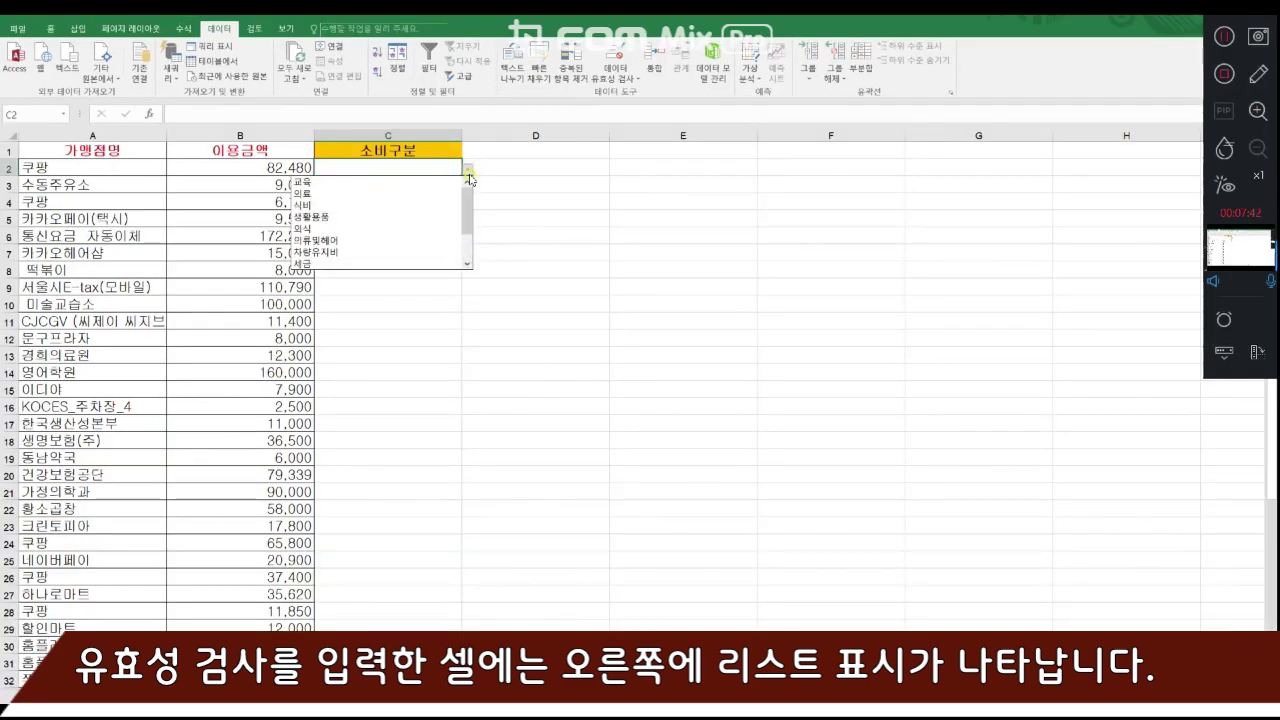
pyautogui.click(469, 172)
pyautogui.click(469, 172)
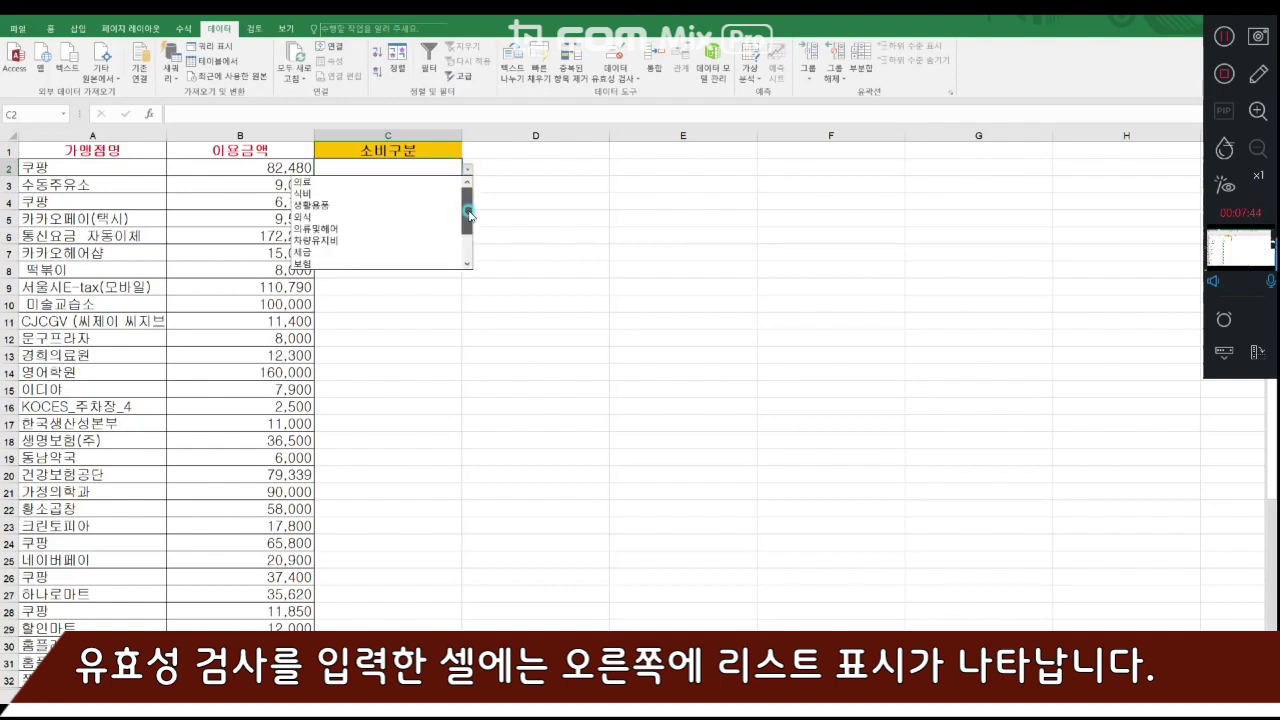
pyautogui.click(466, 169)
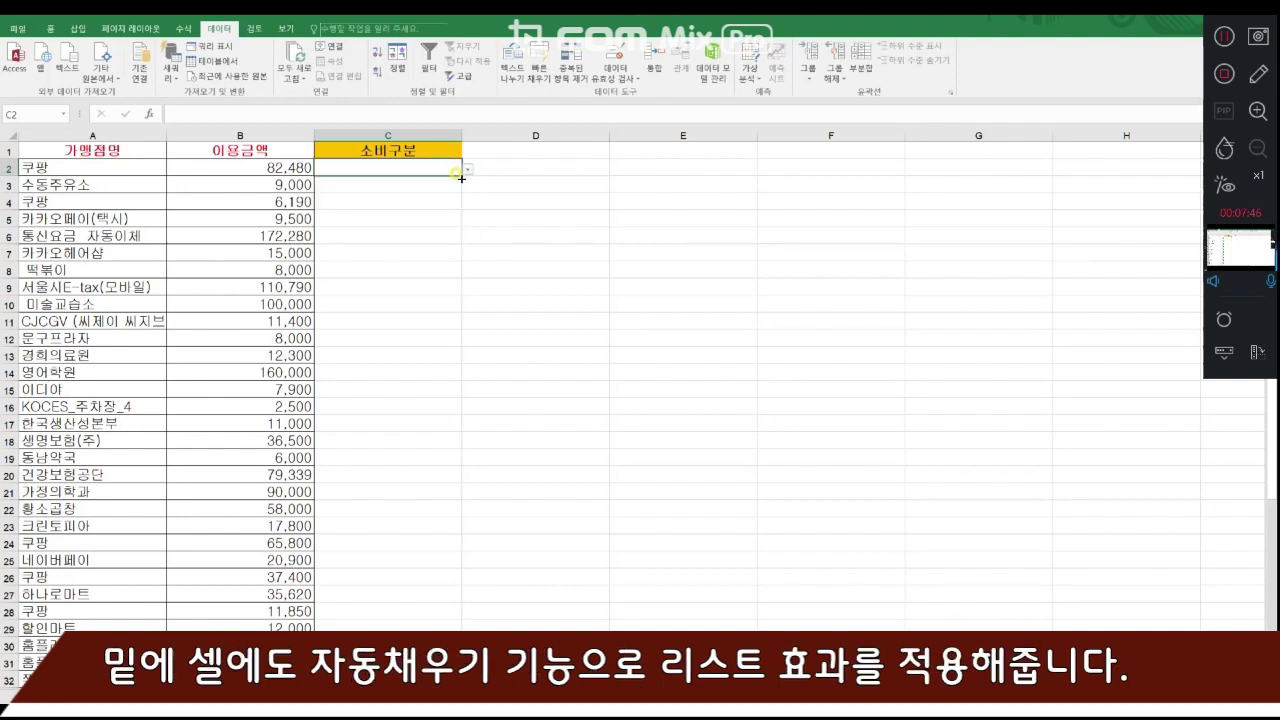
# - Check cells C3 to C7 of the 소비구분 column for a dropdown list
pyautogui.click(457, 184)
pyautogui.click(457, 169)
pyautogui.click(452, 184)
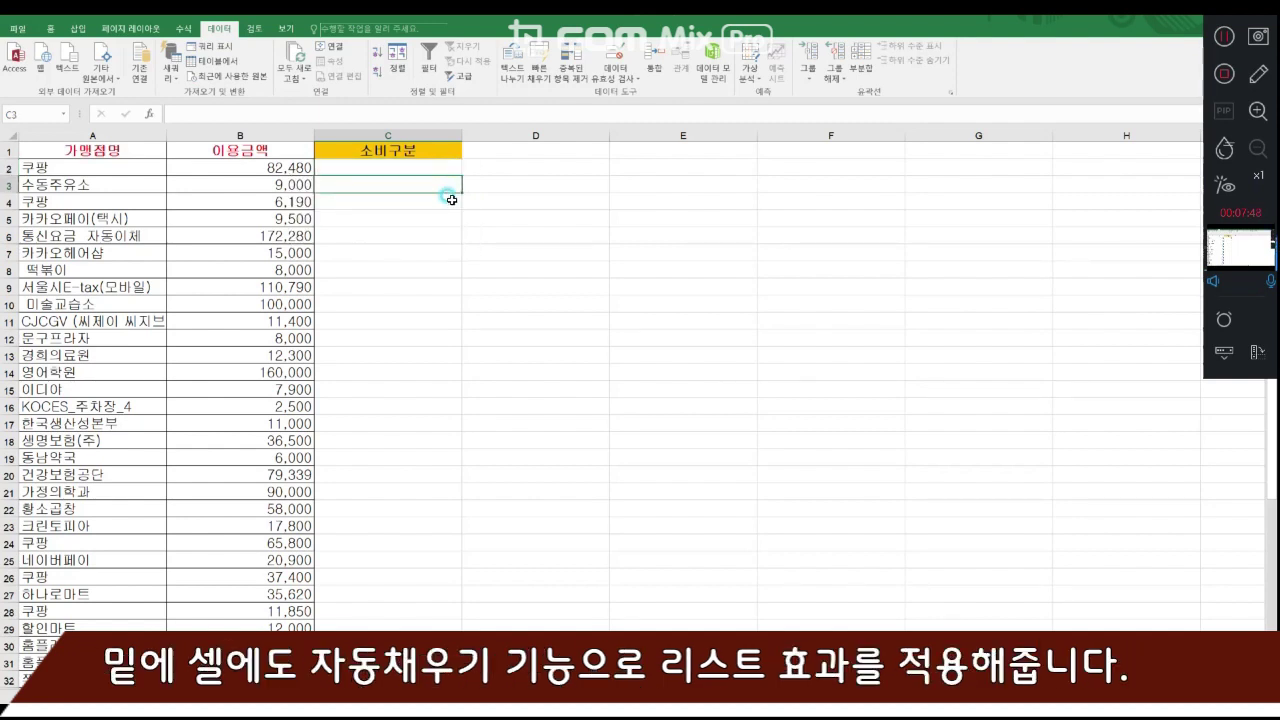
pyautogui.click(449, 201)
pyautogui.click(449, 218)
pyautogui.click(449, 235)
pyautogui.click(448, 252)
# - Fill C2's dropdown validation down the 소비구분 column alongside the listed transactions
pyautogui.click(440, 170)
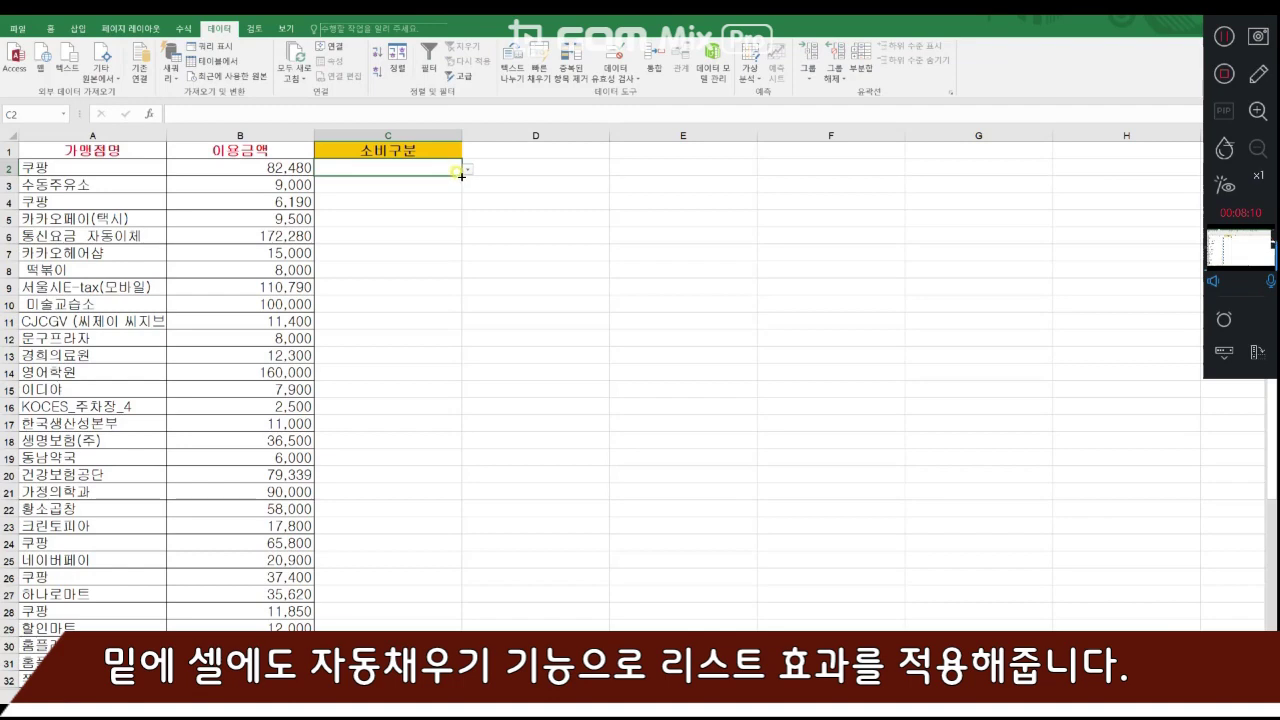
pyautogui.moveTo(461, 181); pyautogui.dragTo(421, 690)
pyautogui.scroll(6, 428, 550)
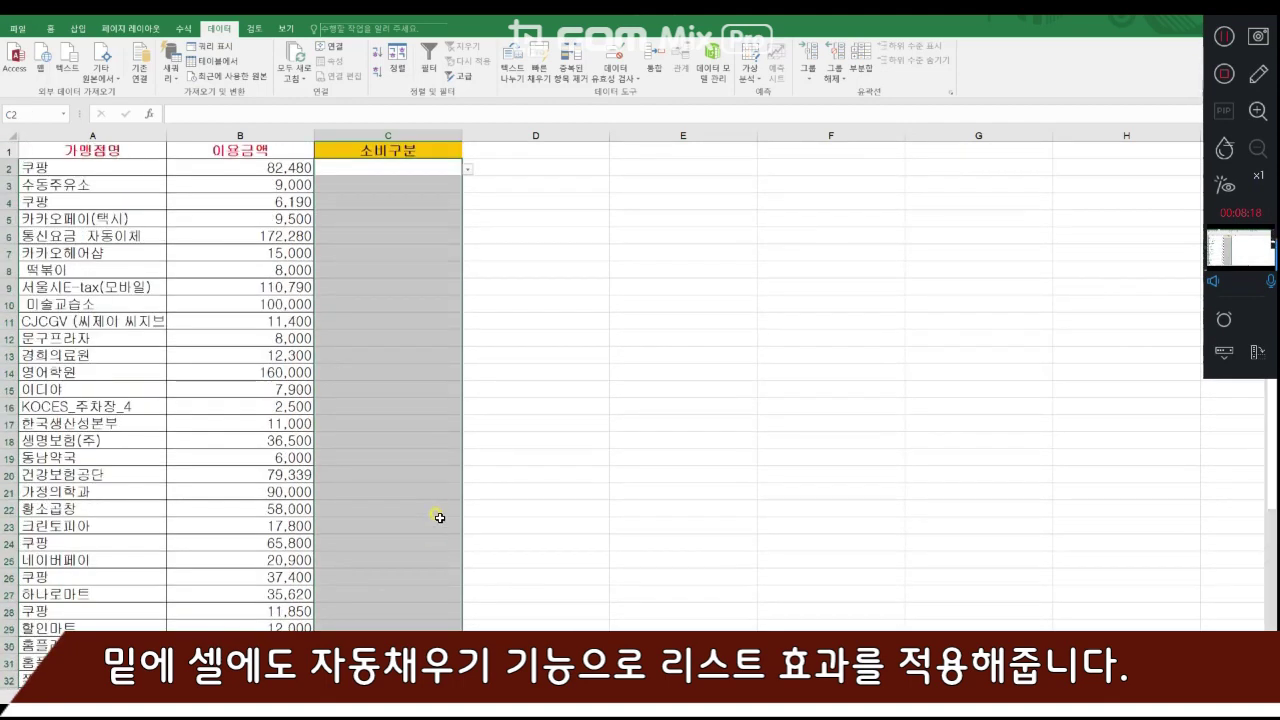
# - Spot-check 소비구분 cells between C3 and C15 for the filled-down category dropdown
pyautogui.click(408, 184)
pyautogui.click(412, 201)
pyautogui.click(414, 218)
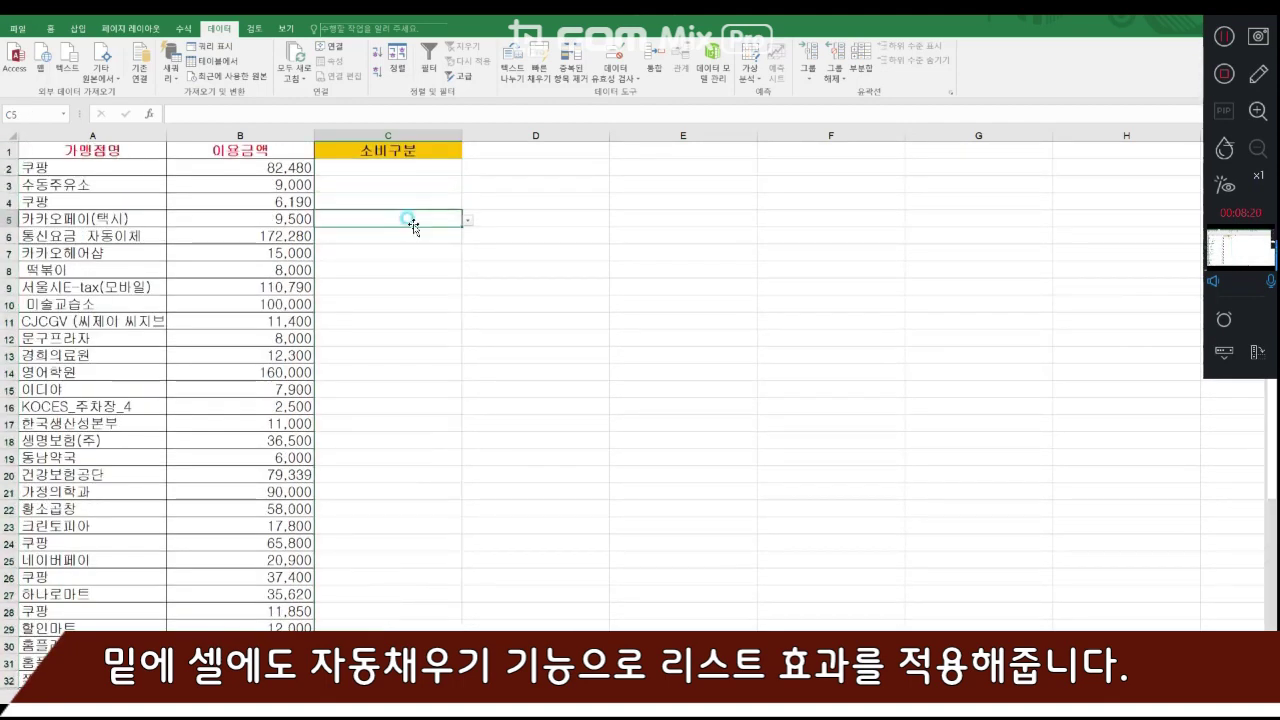
pyautogui.click(411, 252)
pyautogui.click(408, 270)
pyautogui.click(413, 297)
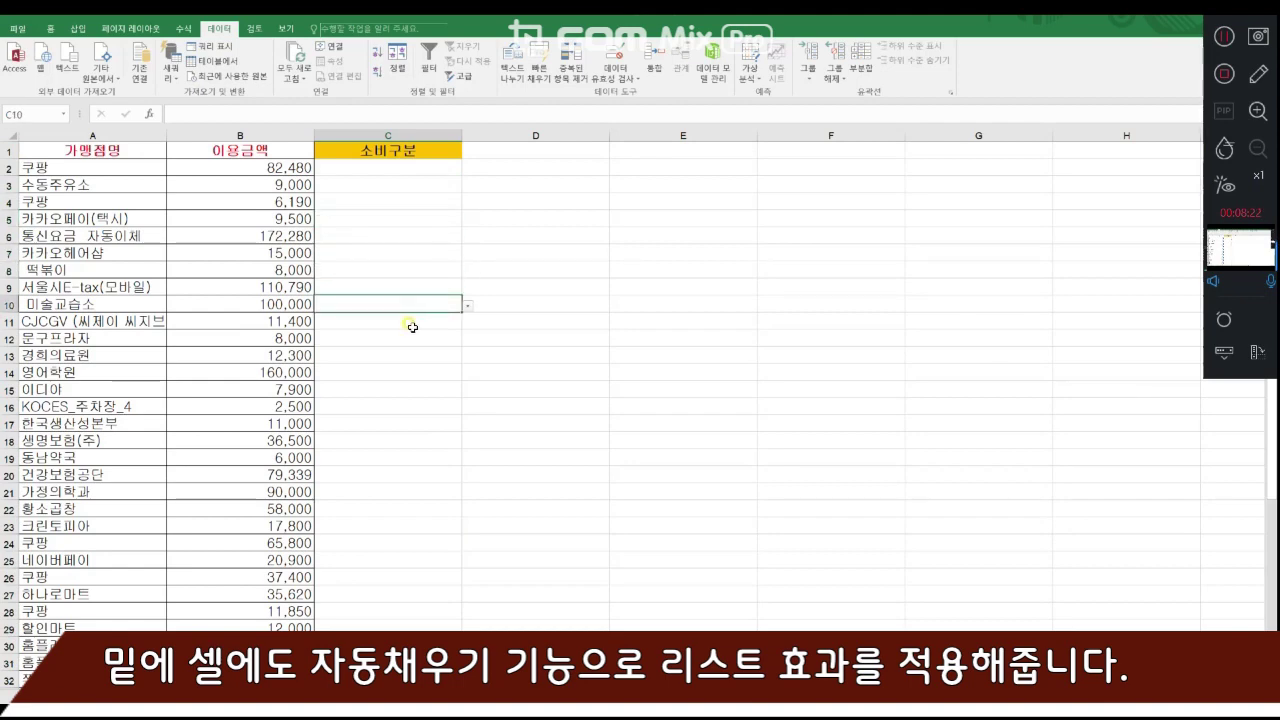
pyautogui.click(414, 320)
pyautogui.click(417, 336)
pyautogui.click(420, 356)
pyautogui.click(420, 388)
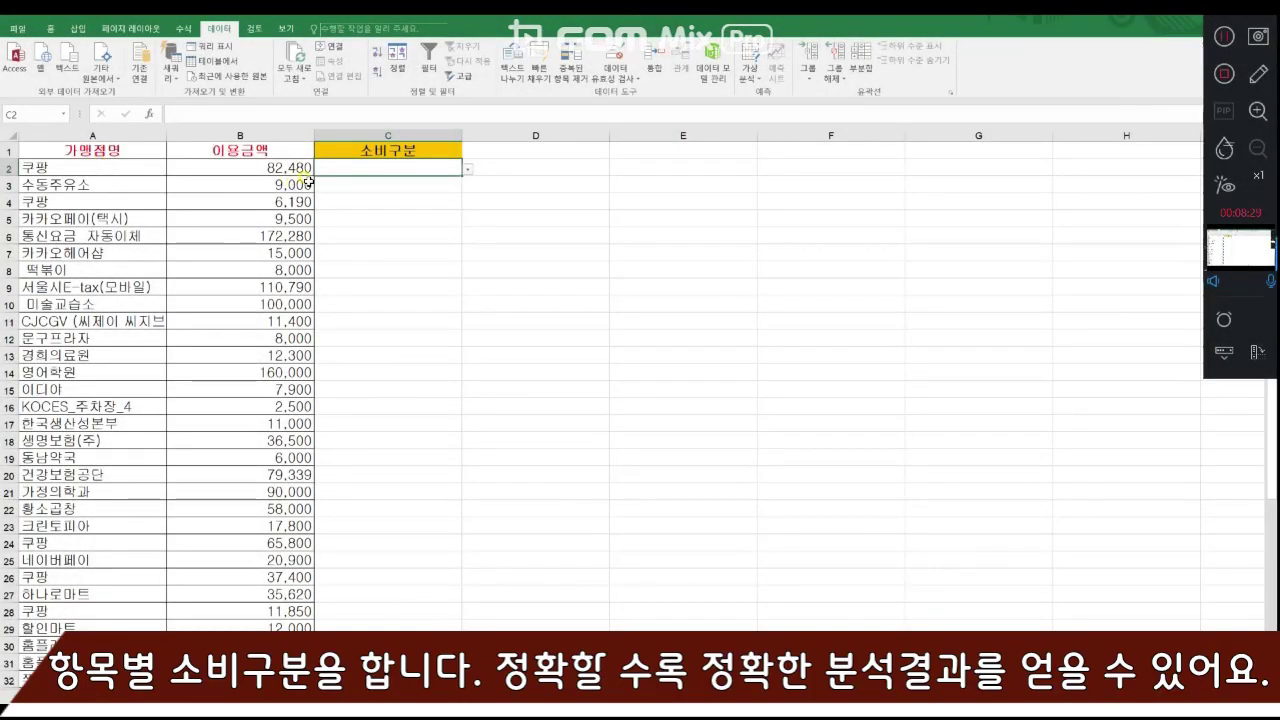
# - Categorize the 쿠팡 purchase in row 2 as 생활용품 and the 수동주유소 purchase in row 3 as 차량유지비
pyautogui.click(469, 170)
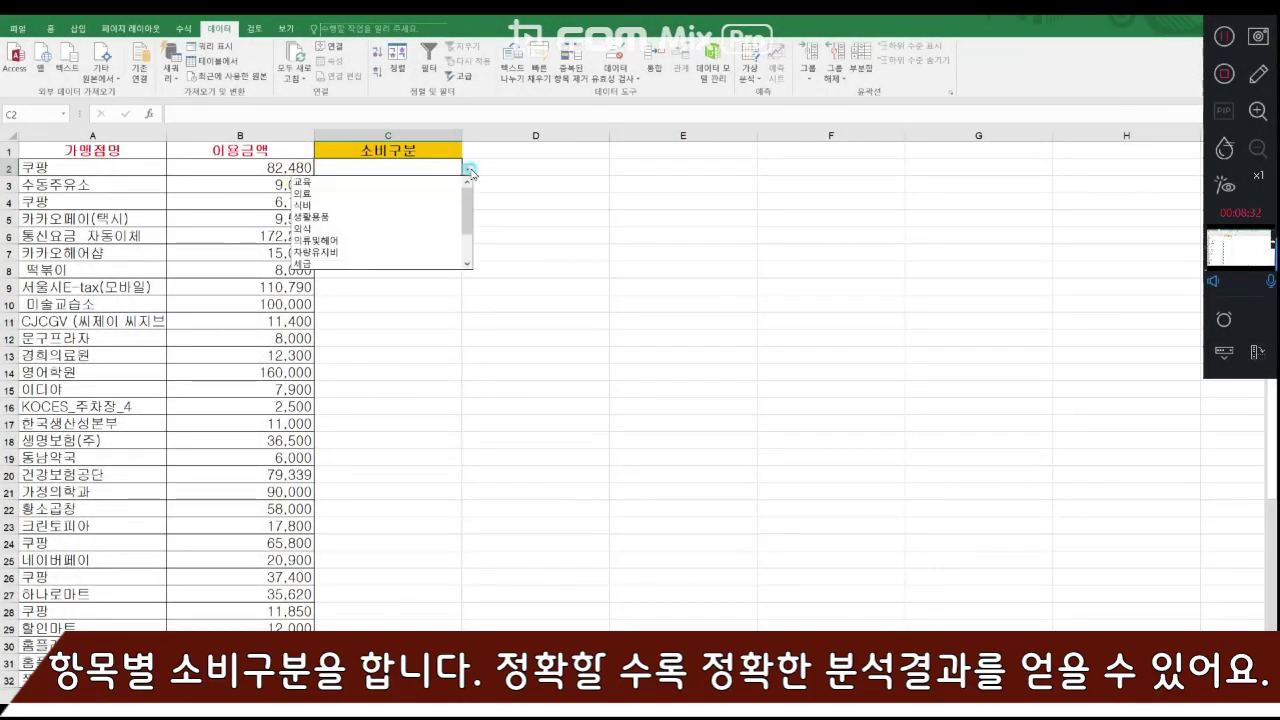
pyautogui.click(340, 215)
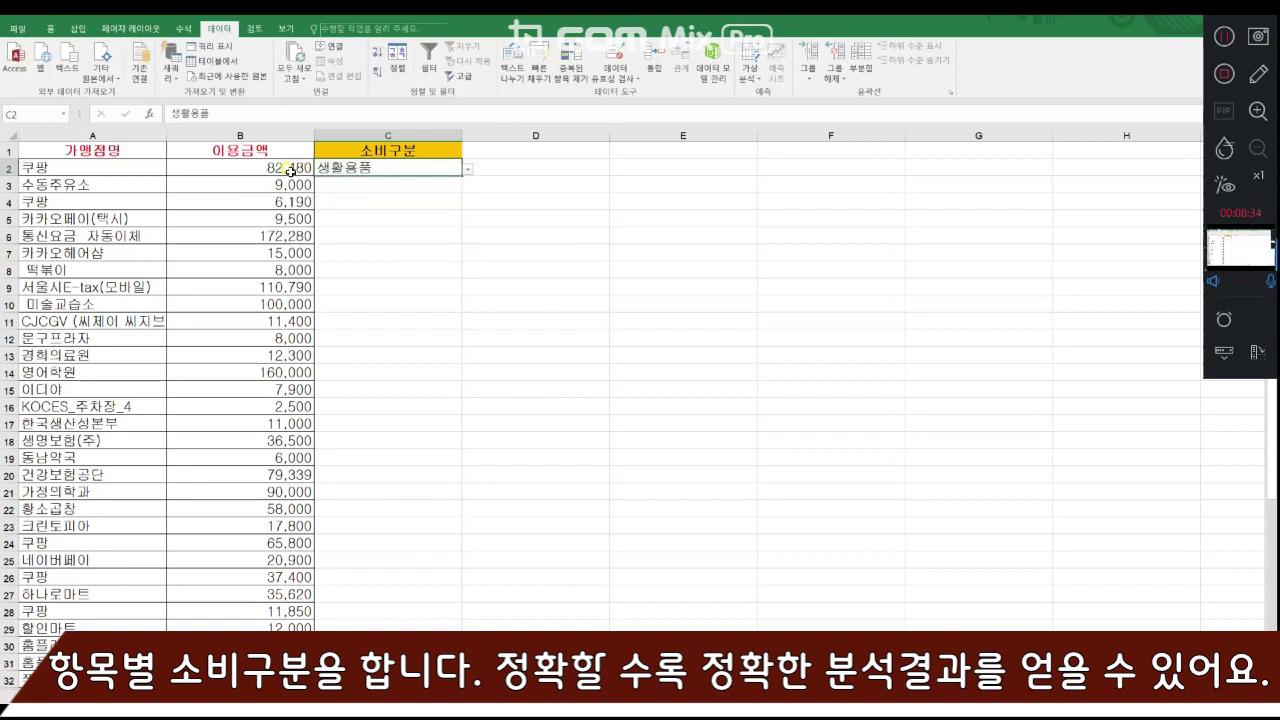
pyautogui.click(345, 186)
pyautogui.click(467, 186)
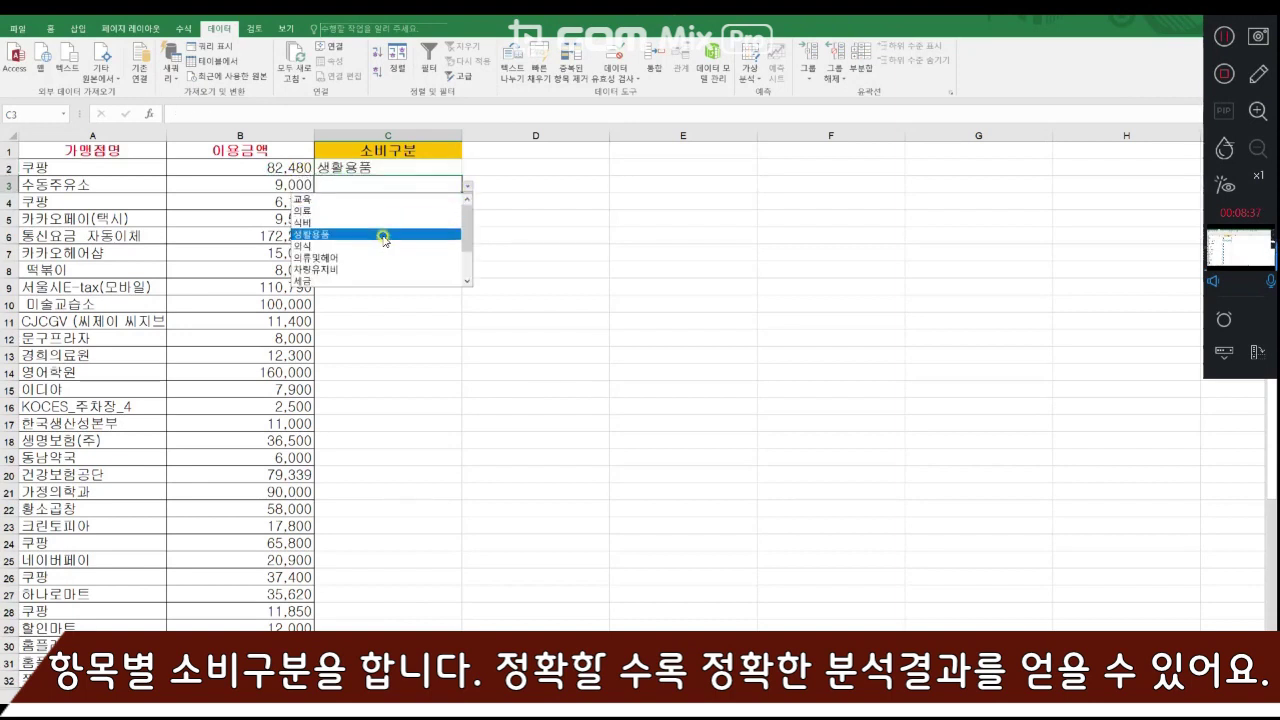
pyautogui.click(382, 269)
# - Categorize the 쿠팡 purchase in row 4 as 식비 and the 카카오페이(택시) payment in row 5 as 교통비
pyautogui.click(360, 201)
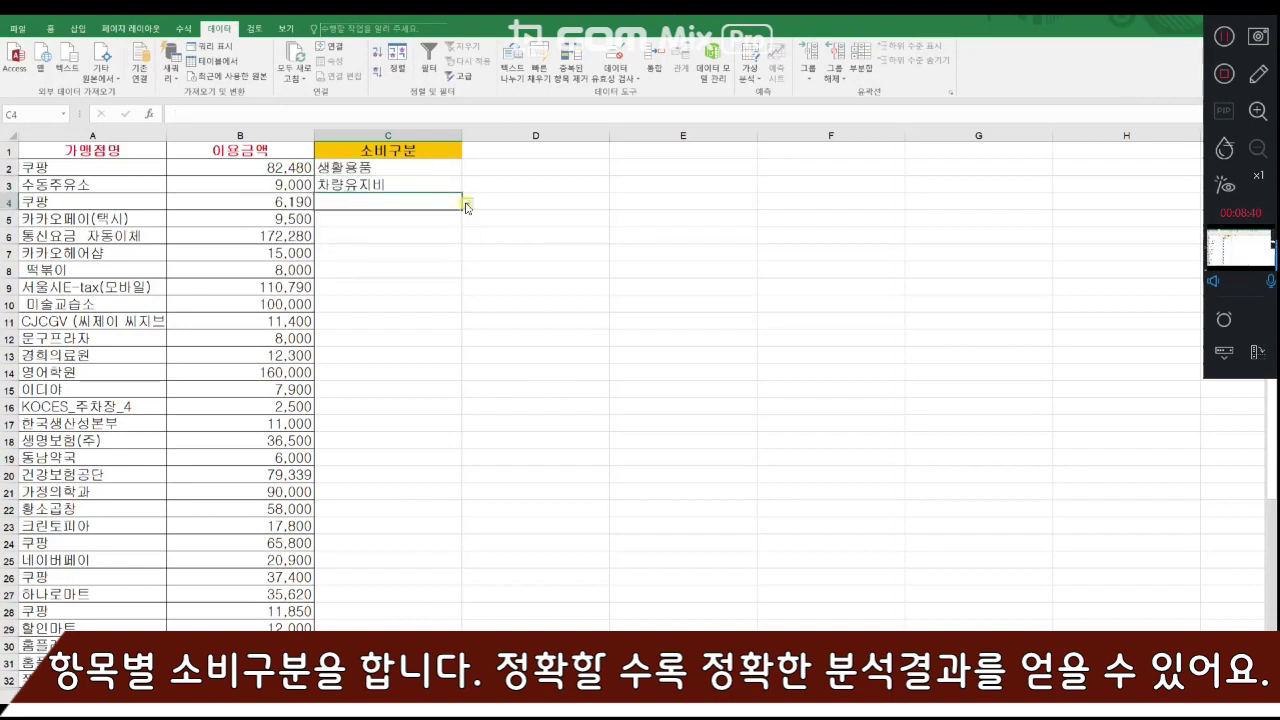
pyautogui.click(467, 203)
pyautogui.click(368, 239)
pyautogui.click(405, 219)
pyautogui.click(467, 220)
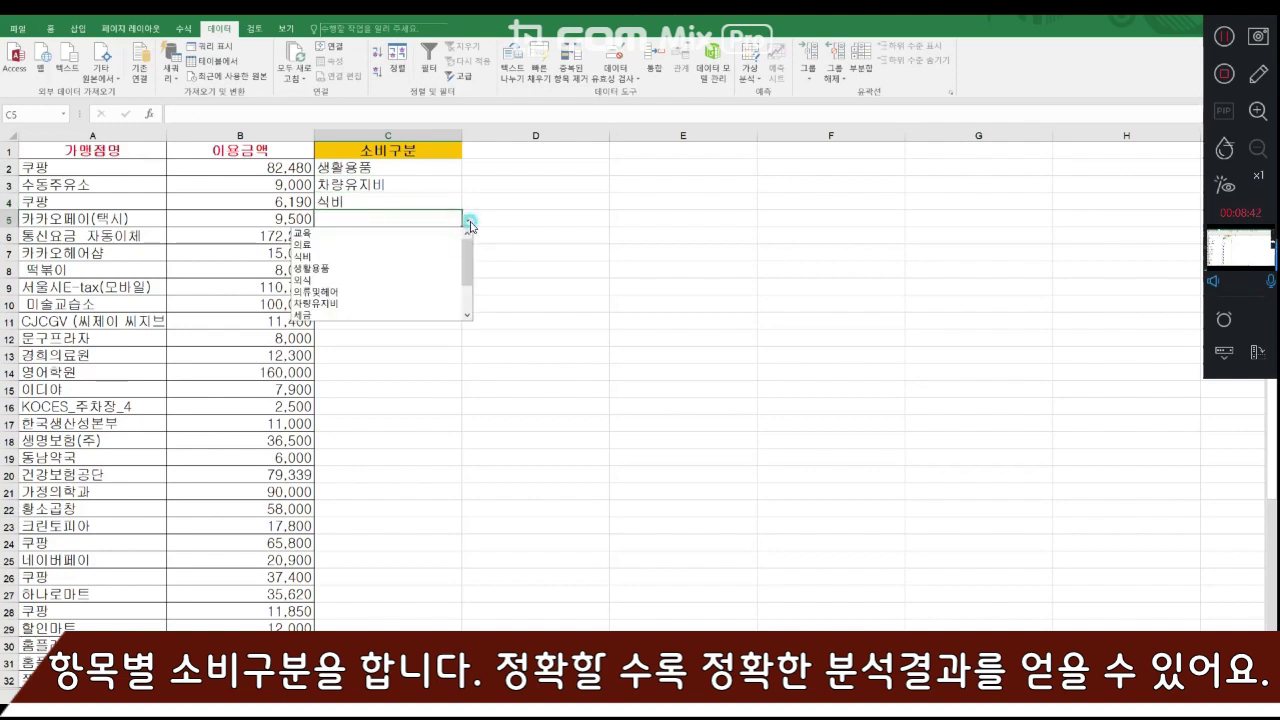
pyautogui.click(473, 272)
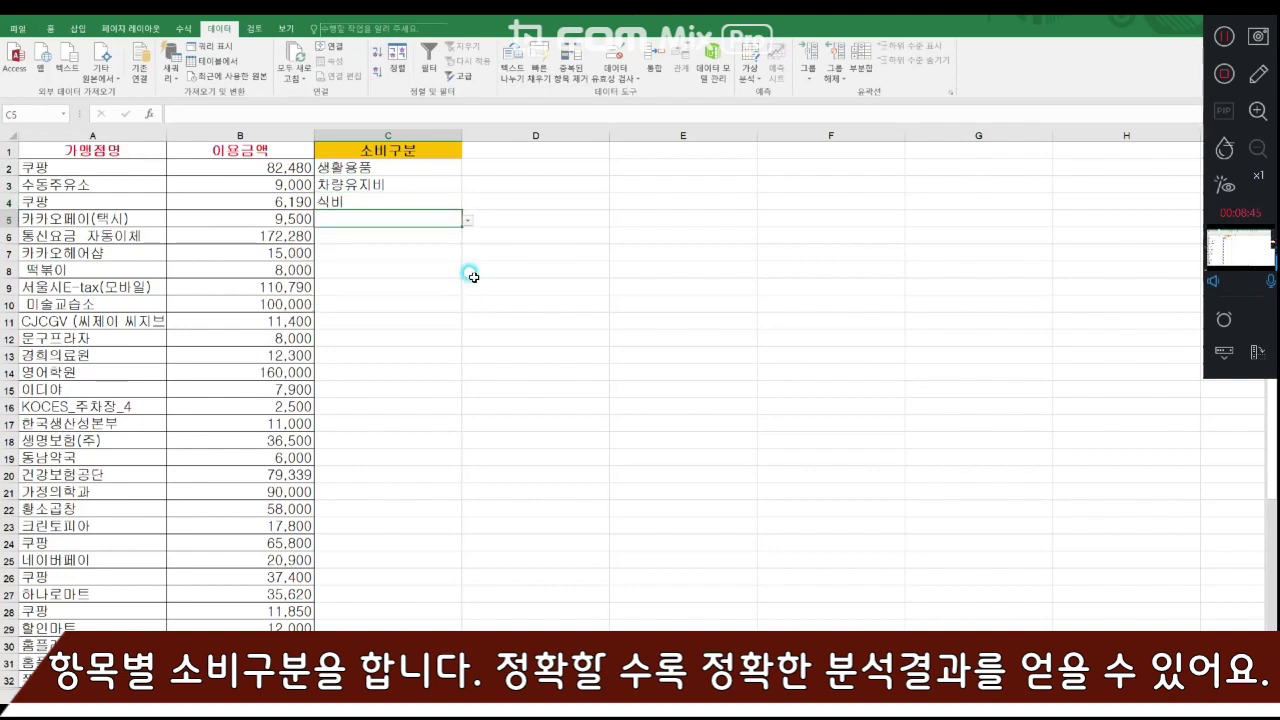
pyautogui.click(467, 221)
pyautogui.moveTo(469, 258); pyautogui.dragTo(469, 309)
# - Categorize the 통신요금 자동이체 payment in row 6 as 통신비 and the 카카오헤어샵 payment in row 7 as 의류및헤어
pyautogui.click(400, 235)
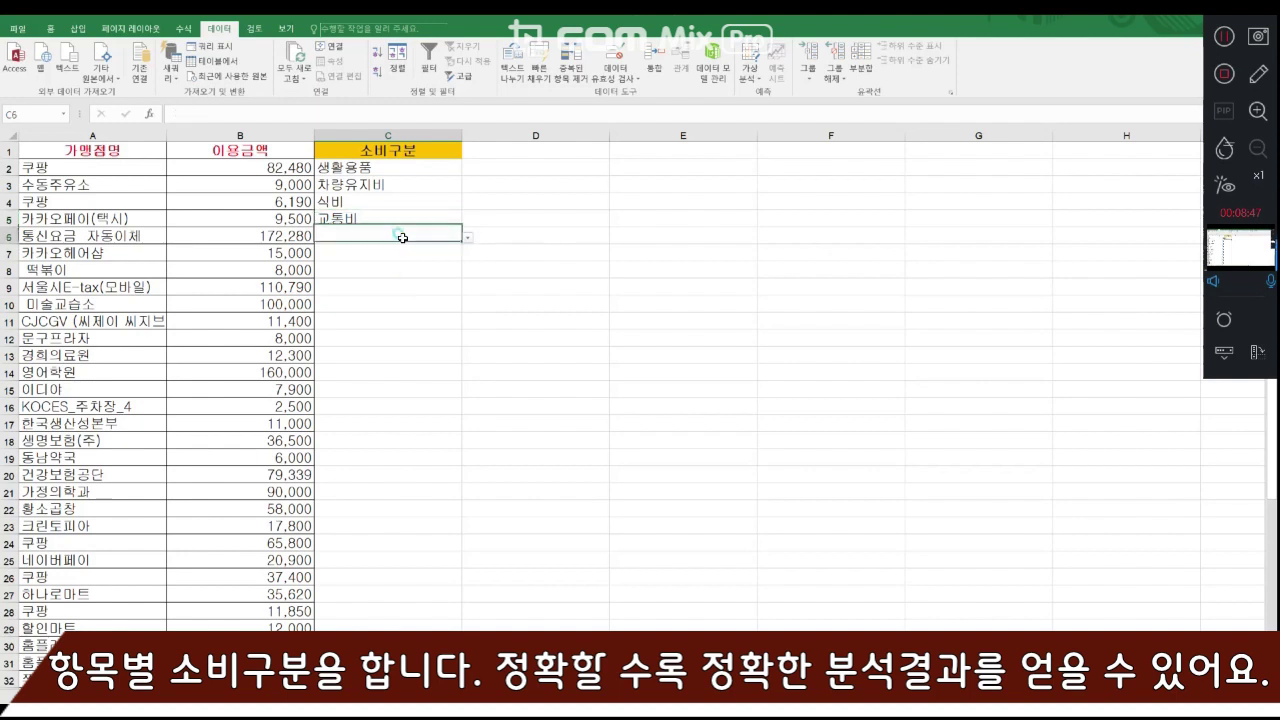
pyautogui.click(468, 237)
pyautogui.scroll(-2, 380, 290)
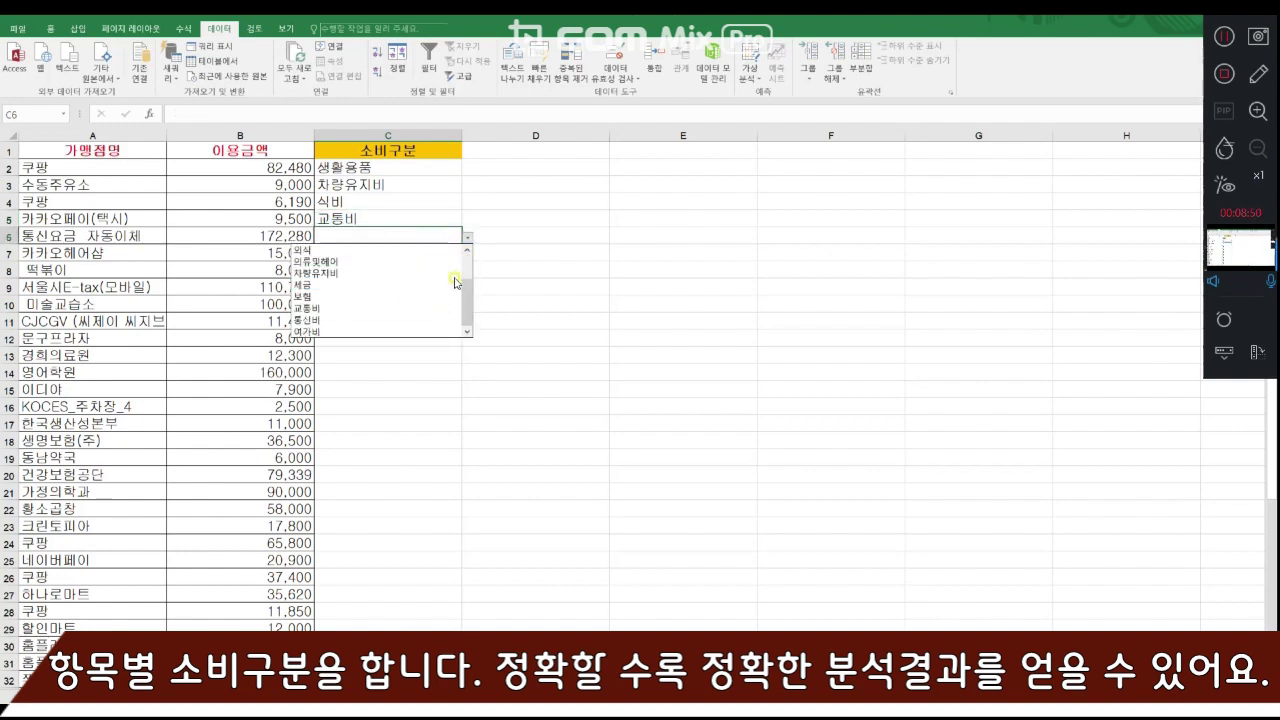
pyautogui.click(341, 321)
pyautogui.click(420, 252)
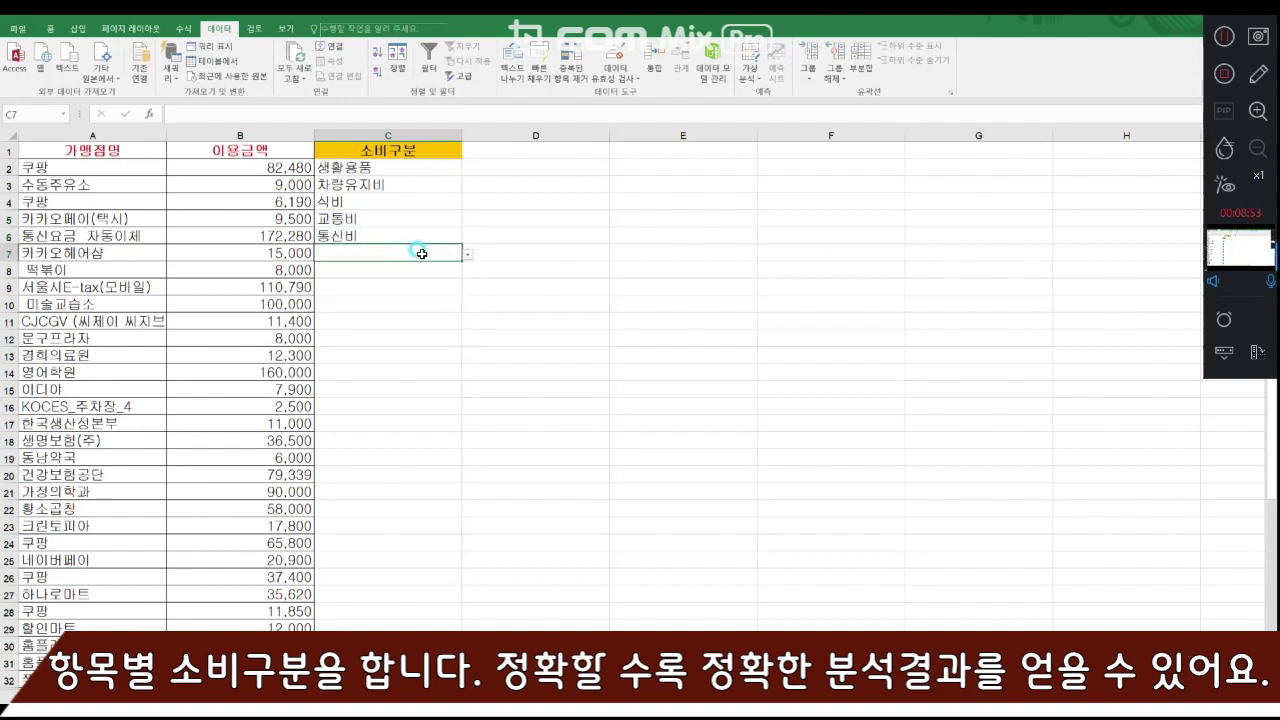
pyautogui.click(467, 254)
pyautogui.click(390, 327)
# - Categorize the 떡볶이 purchase in row 8 as 외식 and the 서울시E-tax payment in row 9 as 세금
pyautogui.click(394, 269)
pyautogui.click(467, 271)
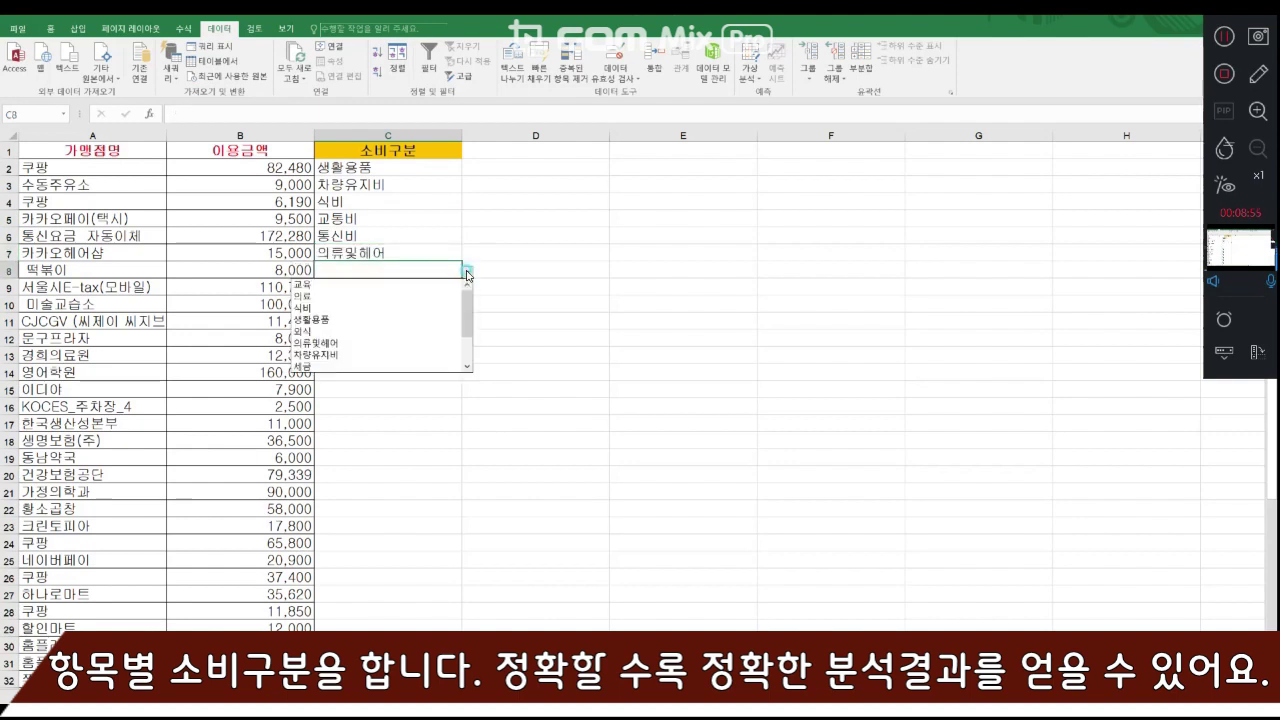
pyautogui.click(425, 332)
pyautogui.click(425, 290)
pyautogui.click(467, 288)
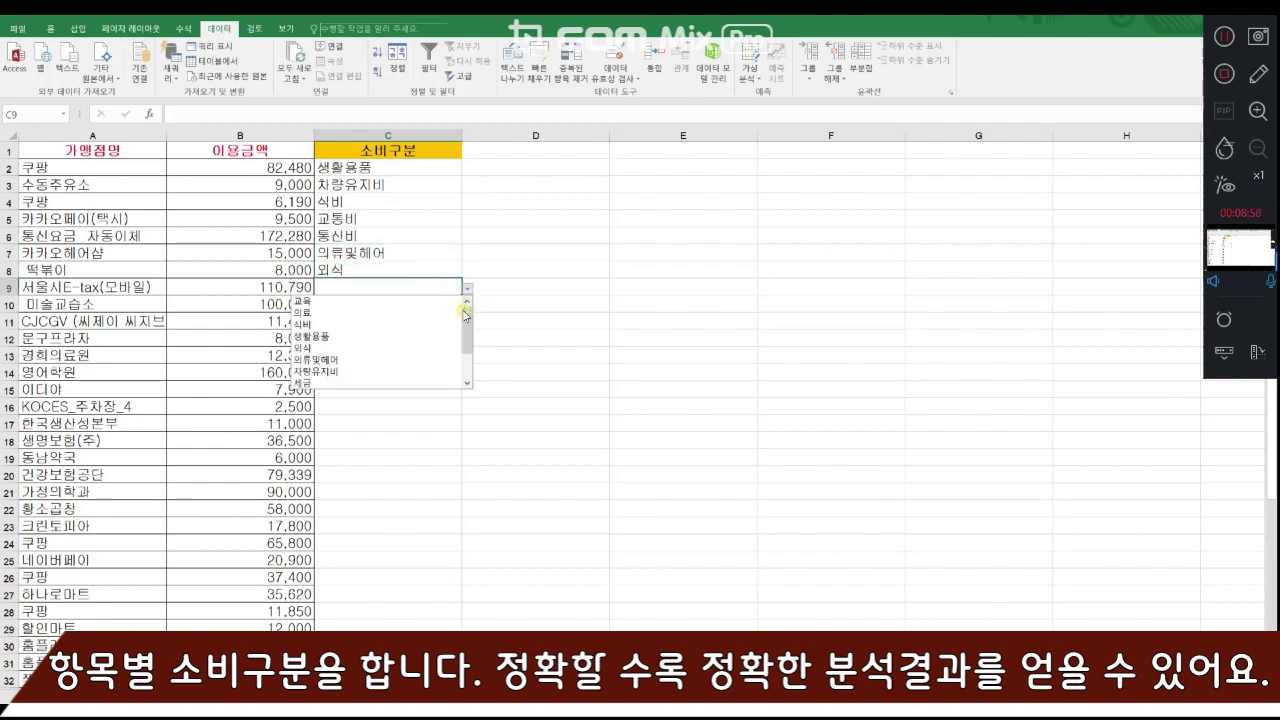
pyautogui.scroll(-2, 390, 340)
pyautogui.click(390, 338)
# - Categorize the 미술교습소 payment in row 10 as 교육 and the CJCGV payment in row 11 as 여가비
pyautogui.click(458, 305)
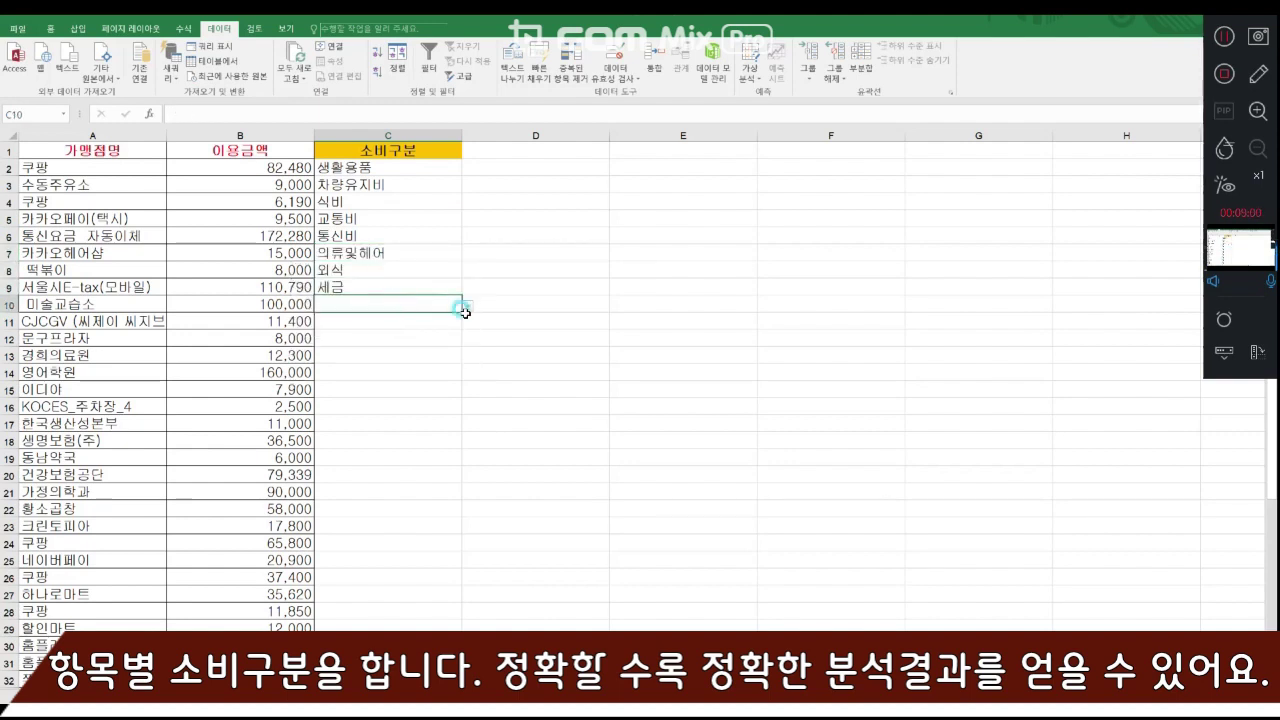
pyautogui.click(467, 305)
pyautogui.click(414, 318)
pyautogui.click(423, 325)
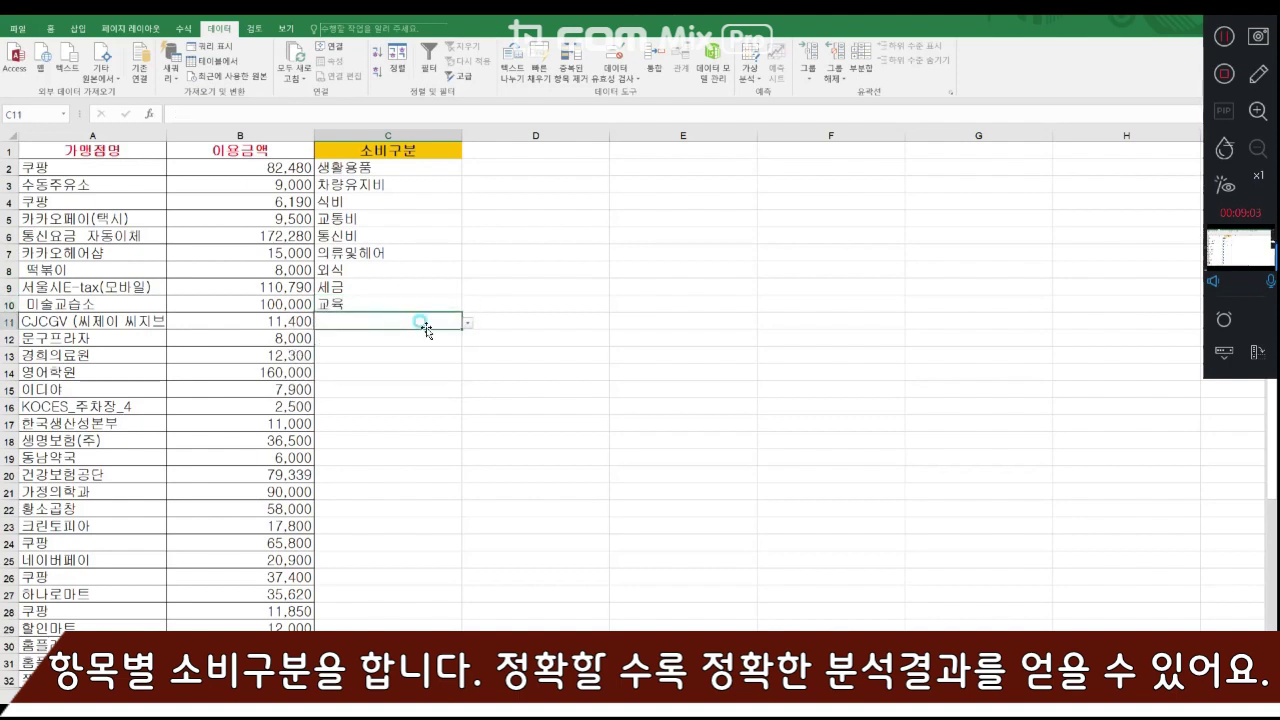
pyautogui.click(467, 322)
pyautogui.click(468, 410)
pyautogui.click(389, 417)
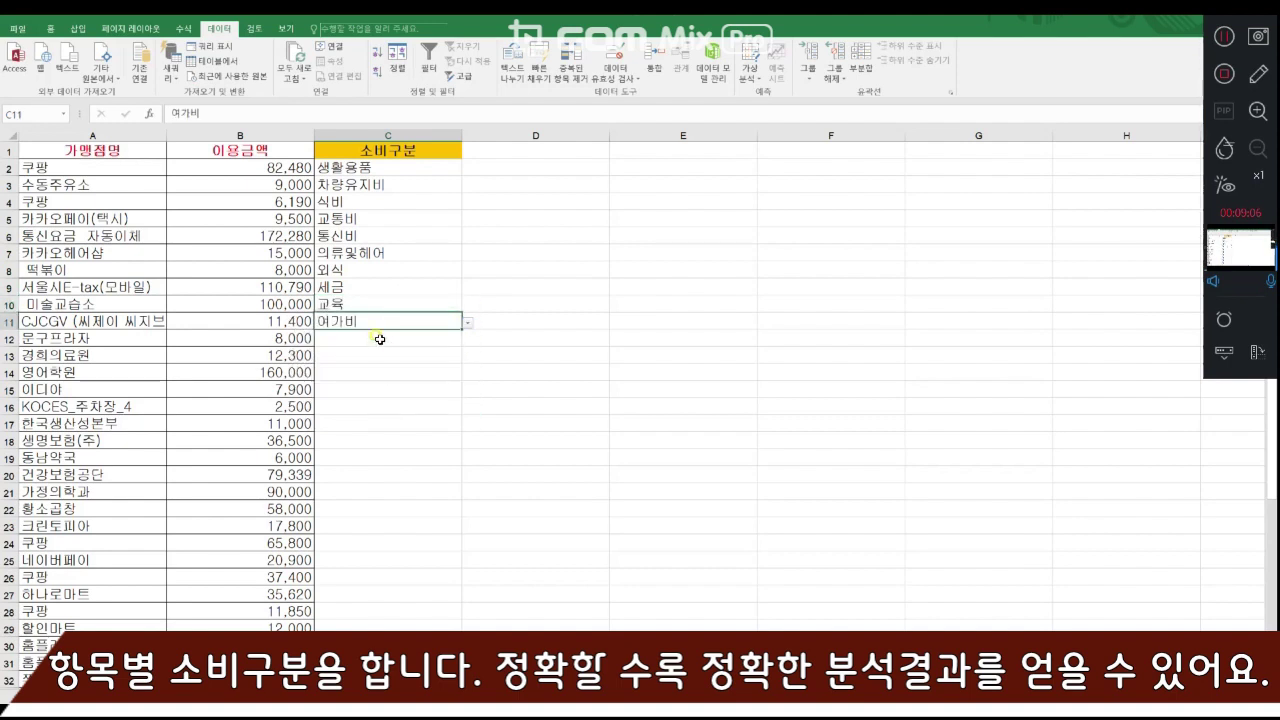
# - Categorize the 문구프라자 purchase in row 12 as 생활용품 and the 경희의료원 payment in row 13 as 의료
pyautogui.click(374, 338)
pyautogui.click(467, 340)
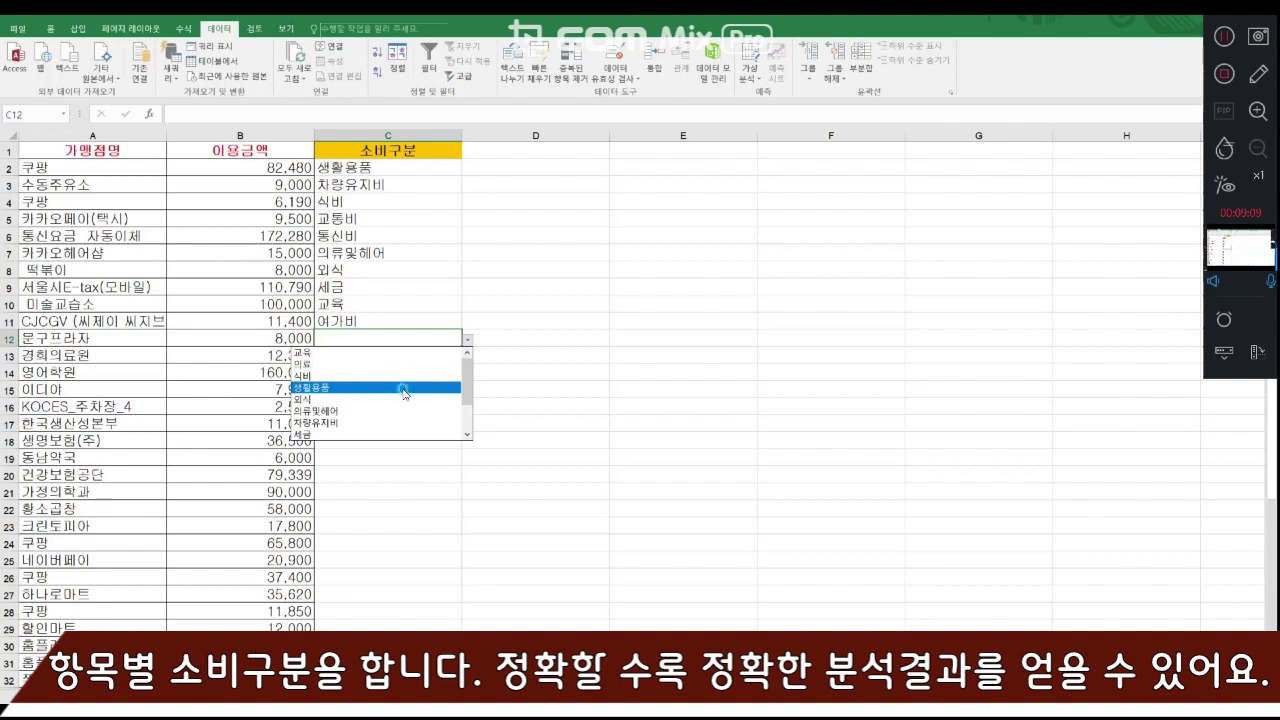
pyautogui.click(404, 390)
pyautogui.click(400, 357)
pyautogui.click(467, 356)
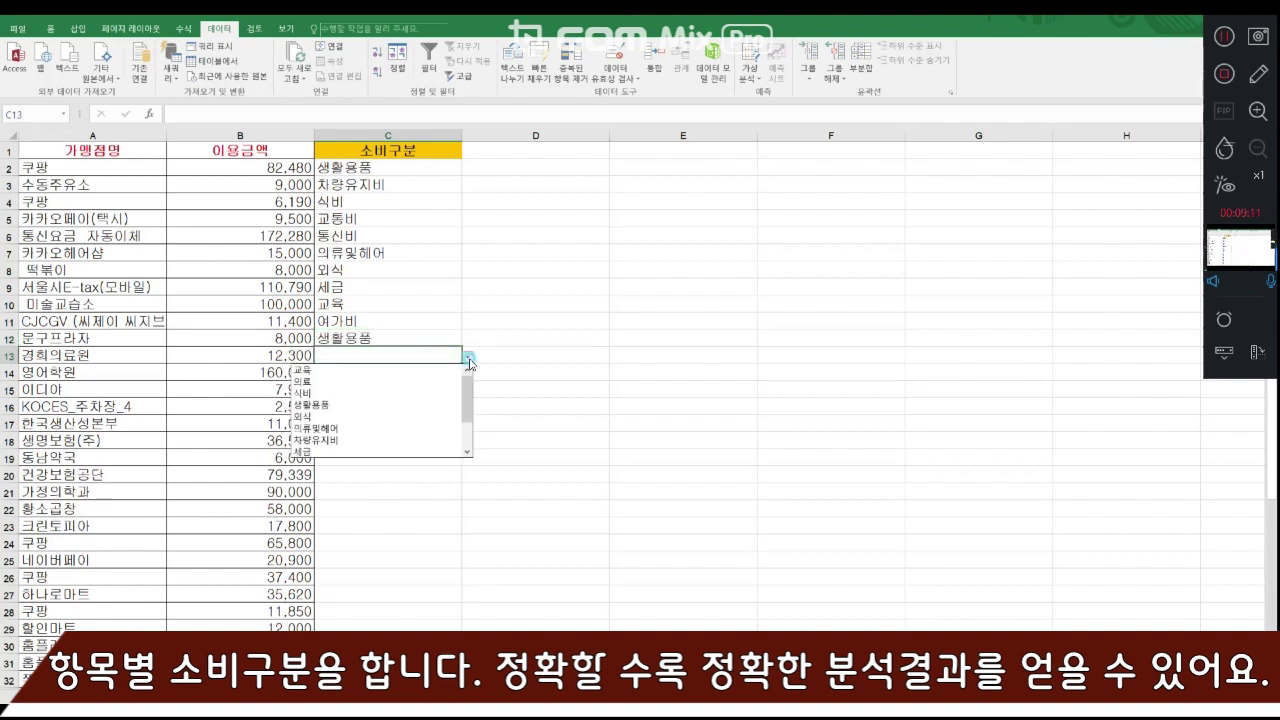
pyautogui.click(437, 382)
# - Categorize the 영어학원 payment in row 14 as 교육 and the 이디야 purchase in row 15 as 외식
pyautogui.click(437, 372)
pyautogui.click(467, 373)
pyautogui.click(440, 390)
pyautogui.click(455, 389)
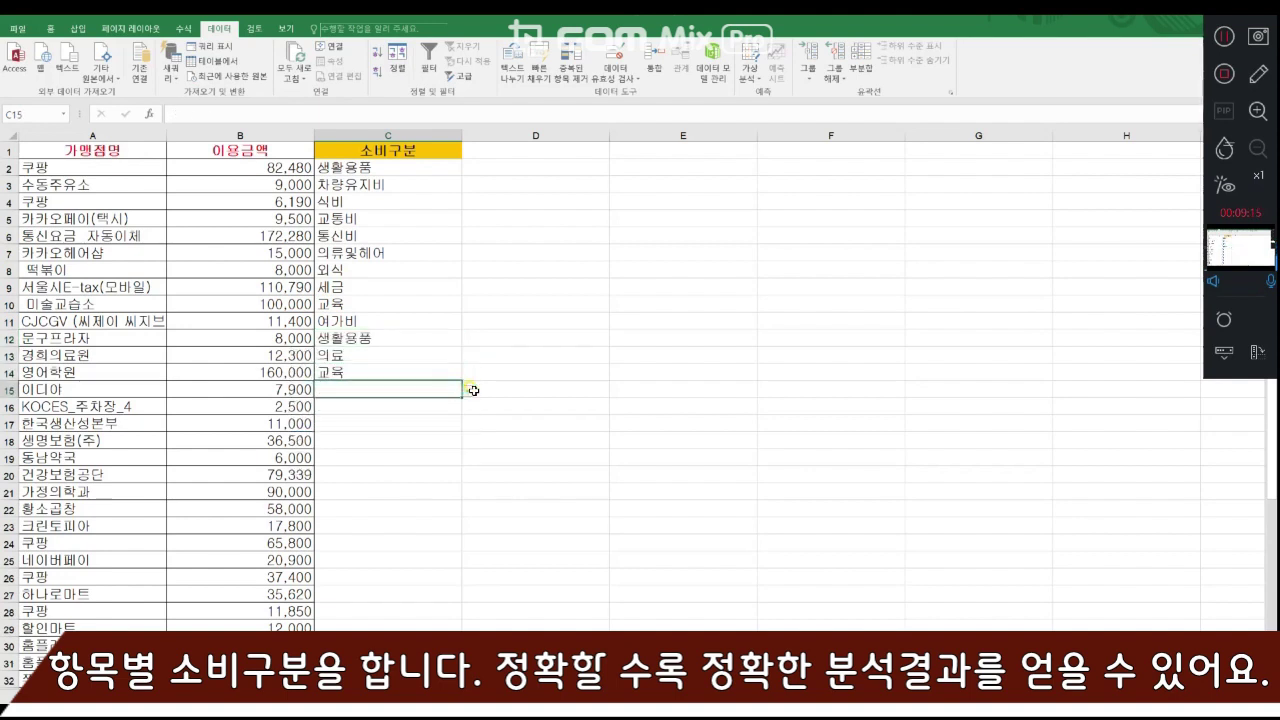
pyautogui.click(470, 390)
pyautogui.click(443, 449)
# - Categorize the KOCES_주차장_4 payment in row 16 as 교통비 and the 한국생산성본부 payment in row 17 as 교육
pyautogui.click(440, 406)
pyautogui.click(467, 409)
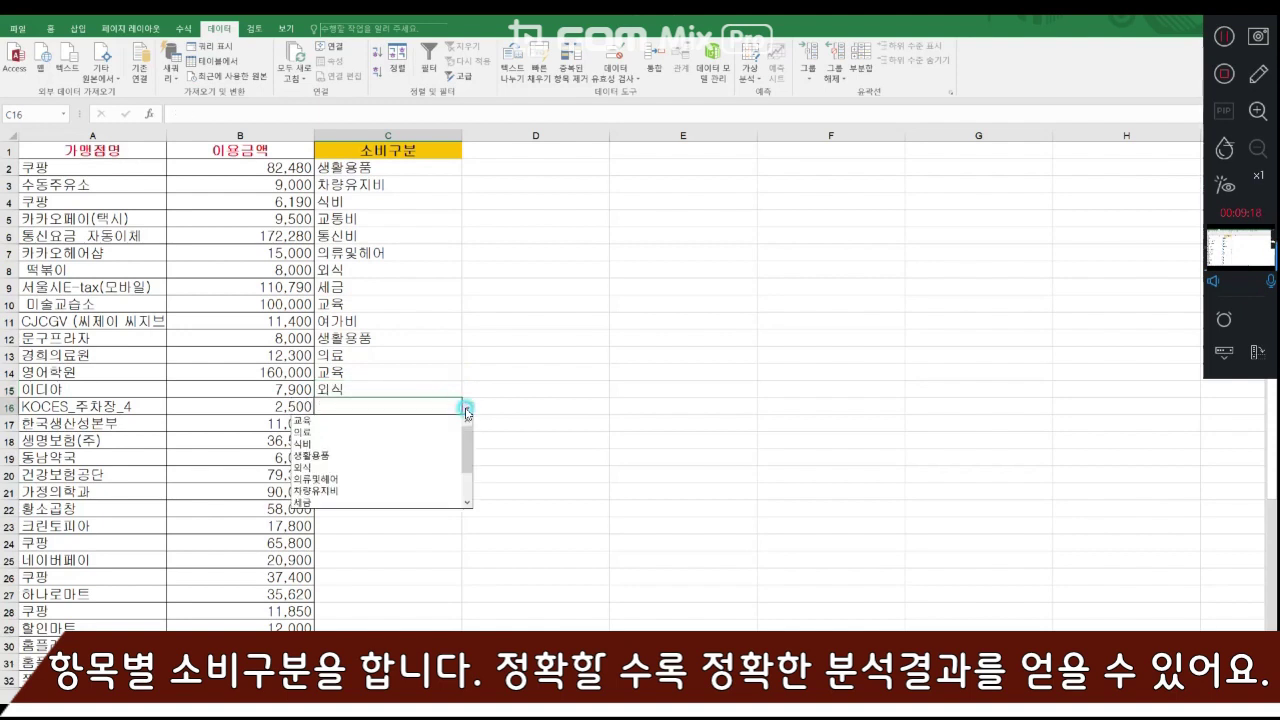
pyautogui.scroll(-2, 430, 478)
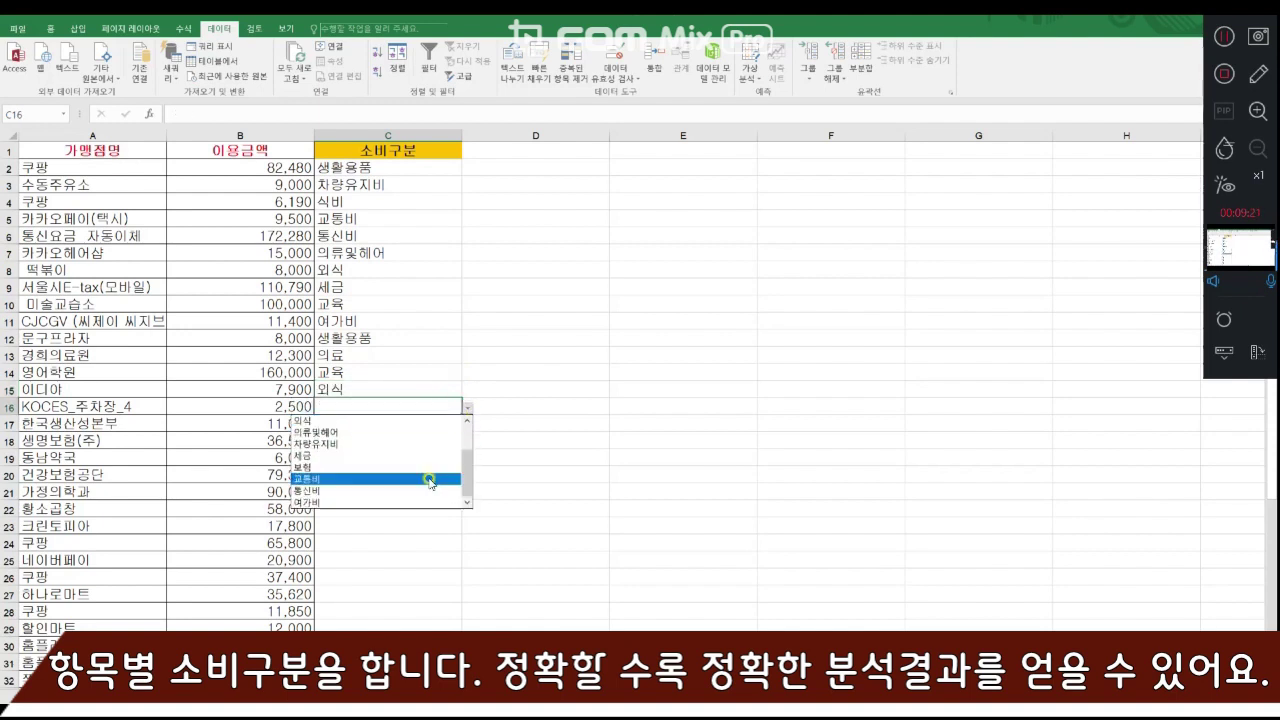
pyautogui.click(430, 479)
pyautogui.click(425, 423)
pyautogui.click(467, 424)
pyautogui.click(426, 438)
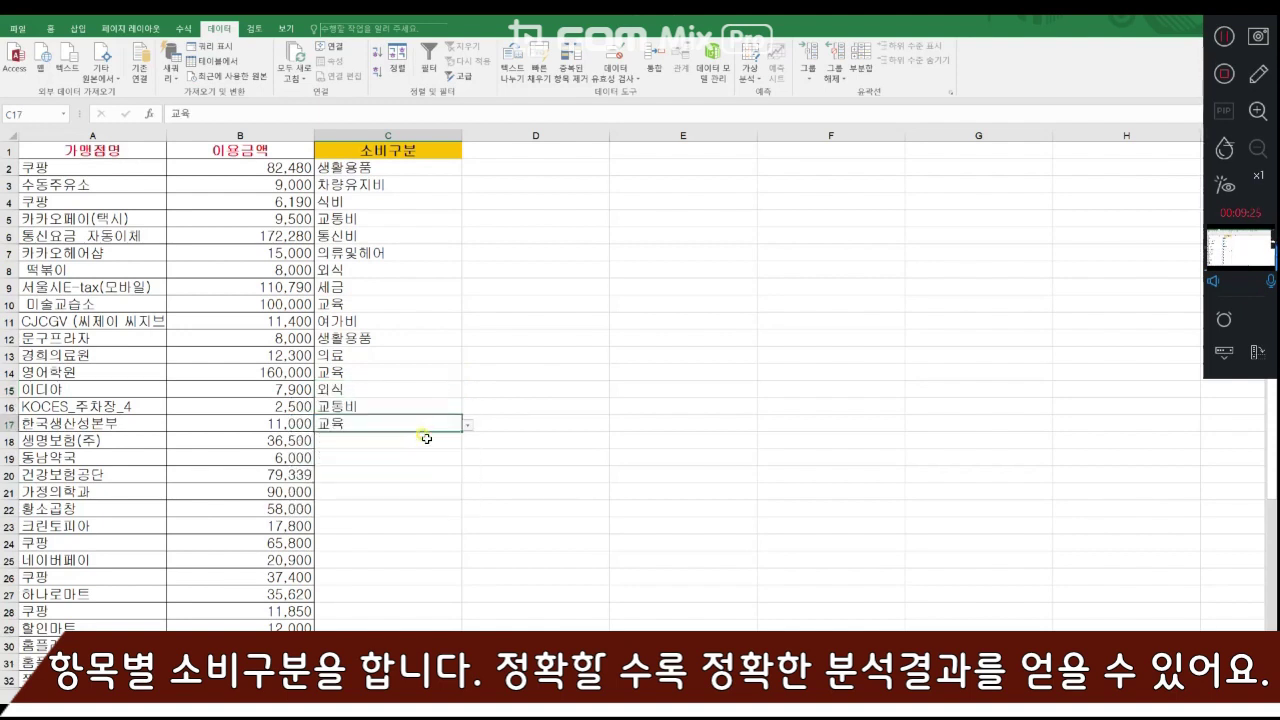
# - Categorize the 생명보험(주) payment in row 18 as 보험 and the 동남약국 purchase in row 19 as 의료
pyautogui.click(426, 438)
pyautogui.click(467, 441)
pyautogui.scroll(-2, 437, 510)
pyautogui.click(437, 512)
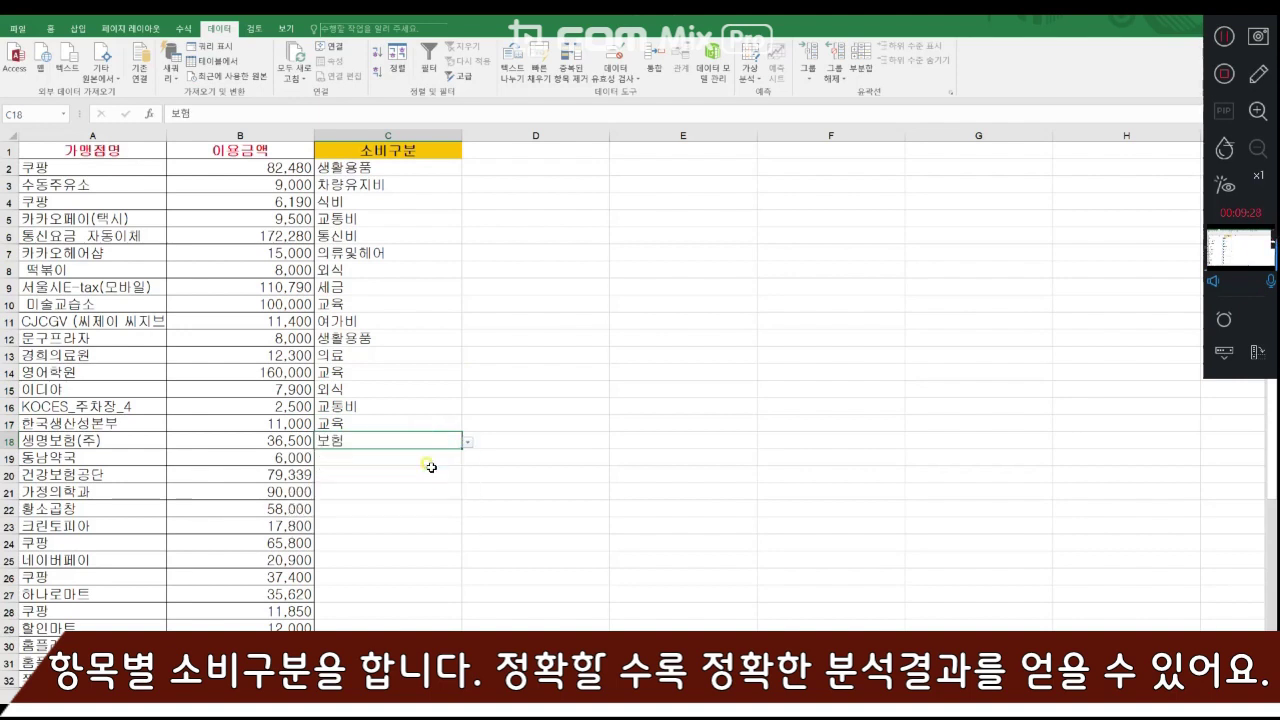
pyautogui.click(430, 458)
pyautogui.click(467, 458)
pyautogui.click(434, 484)
# - Categorize the 건강보험공단 payment in row 20 as 세금 and the 가정의학과 payment in row 21 as 의료
pyautogui.click(434, 475)
pyautogui.click(467, 476)
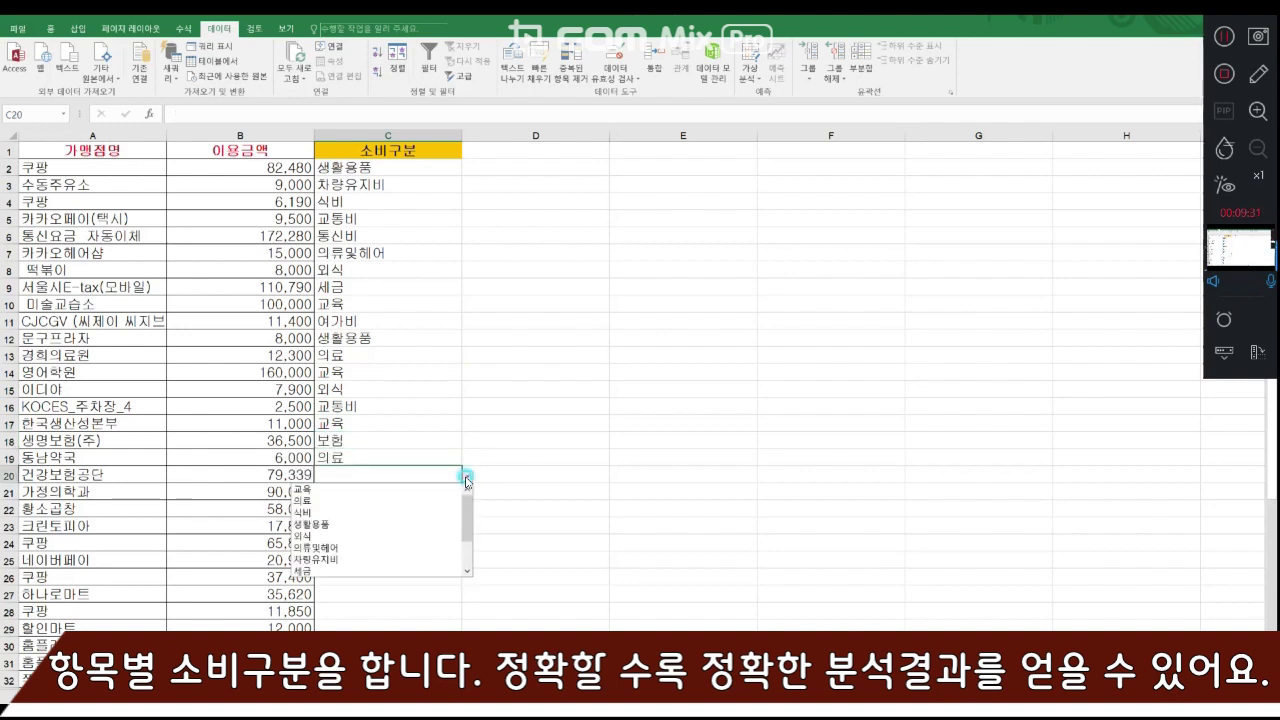
pyautogui.click(440, 571)
pyautogui.click(461, 493)
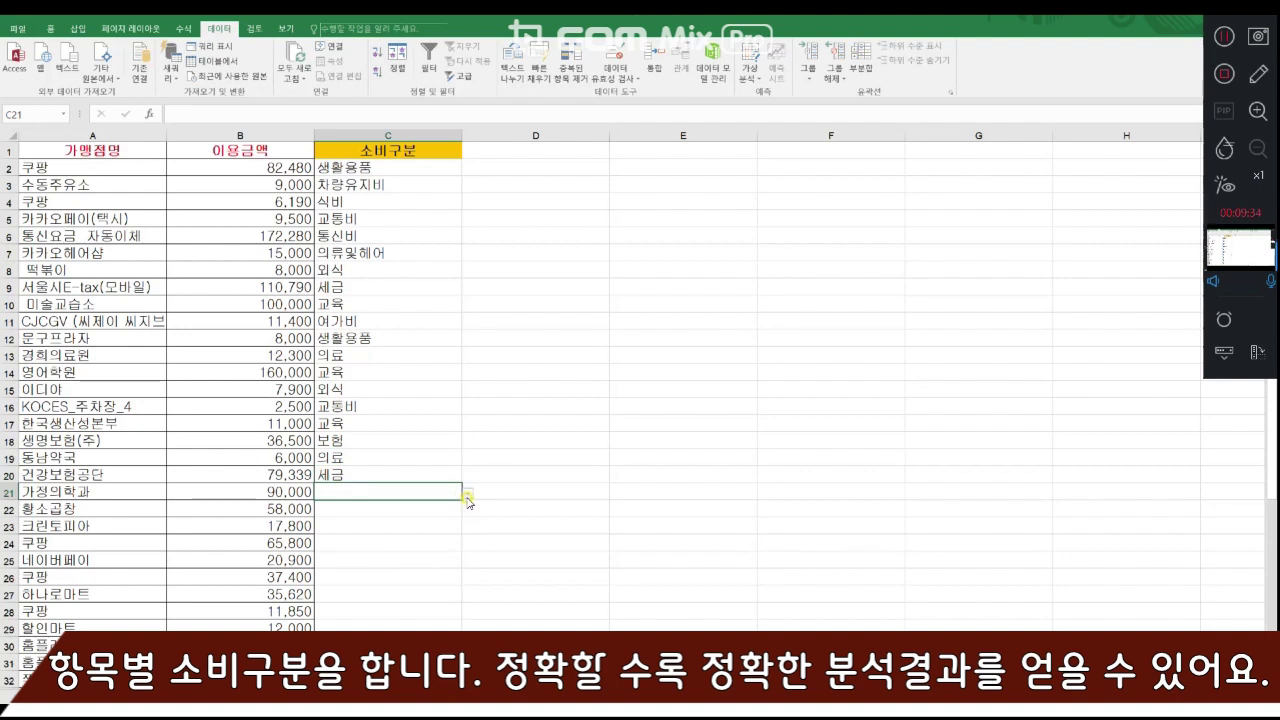
pyautogui.click(467, 496)
pyautogui.click(434, 517)
# - Categorize the 황소곱창 payment in row 22 as 외식 and the 크린토피아 payment in row 23 as 의류및헤어
pyautogui.click(434, 508)
pyautogui.click(467, 510)
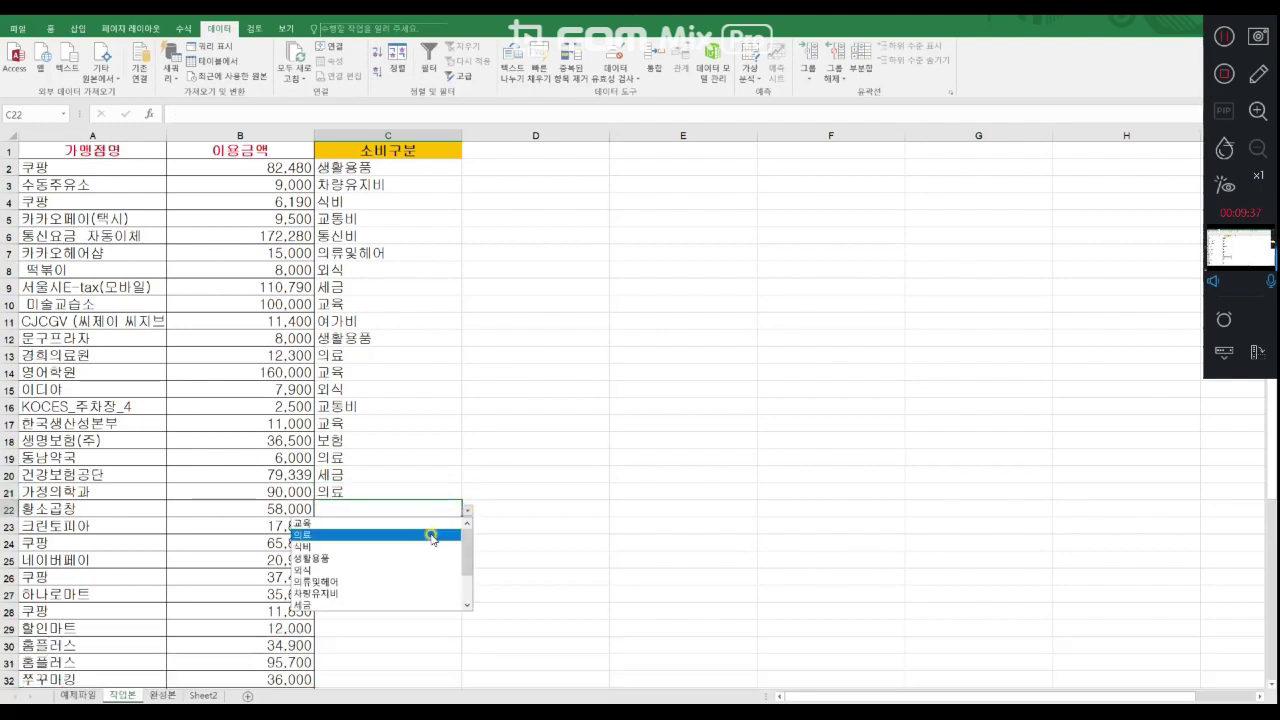
pyautogui.click(434, 570)
pyautogui.click(420, 525)
pyautogui.click(467, 527)
pyautogui.click(463, 585)
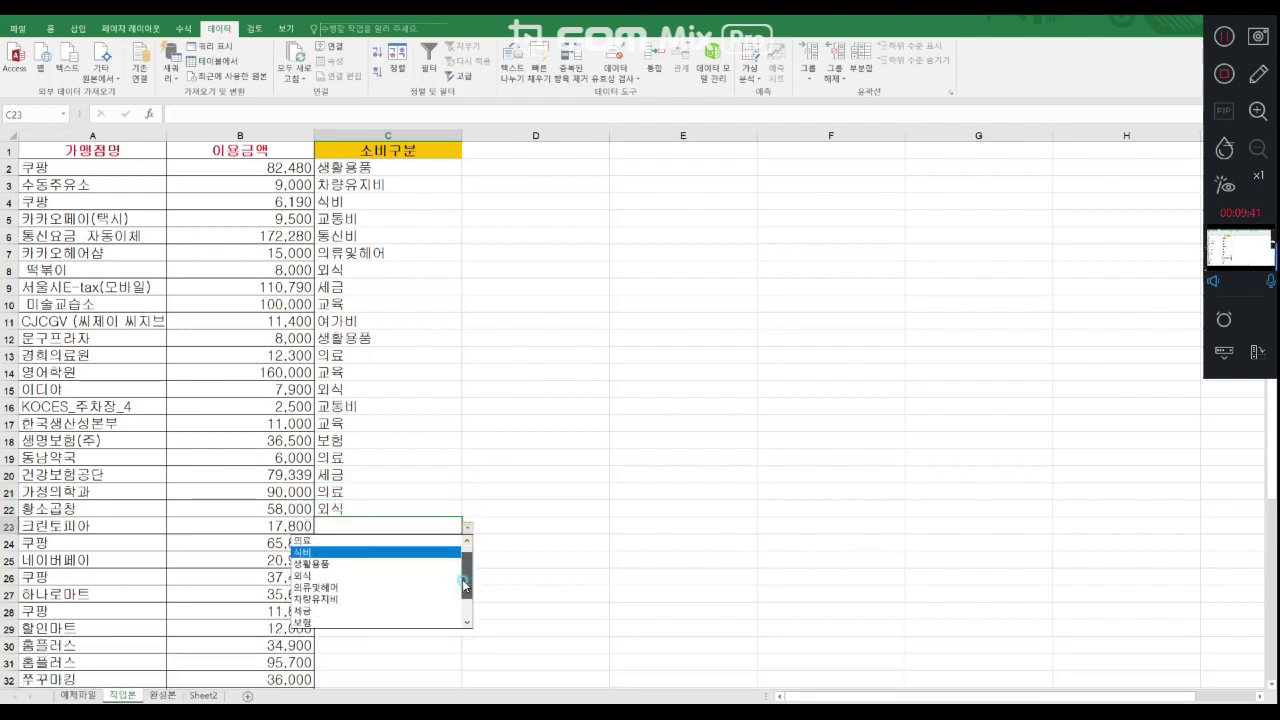
pyautogui.moveTo(463, 585); pyautogui.dragTo(466, 604)
pyautogui.click(420, 554)
pyautogui.click(421, 546)
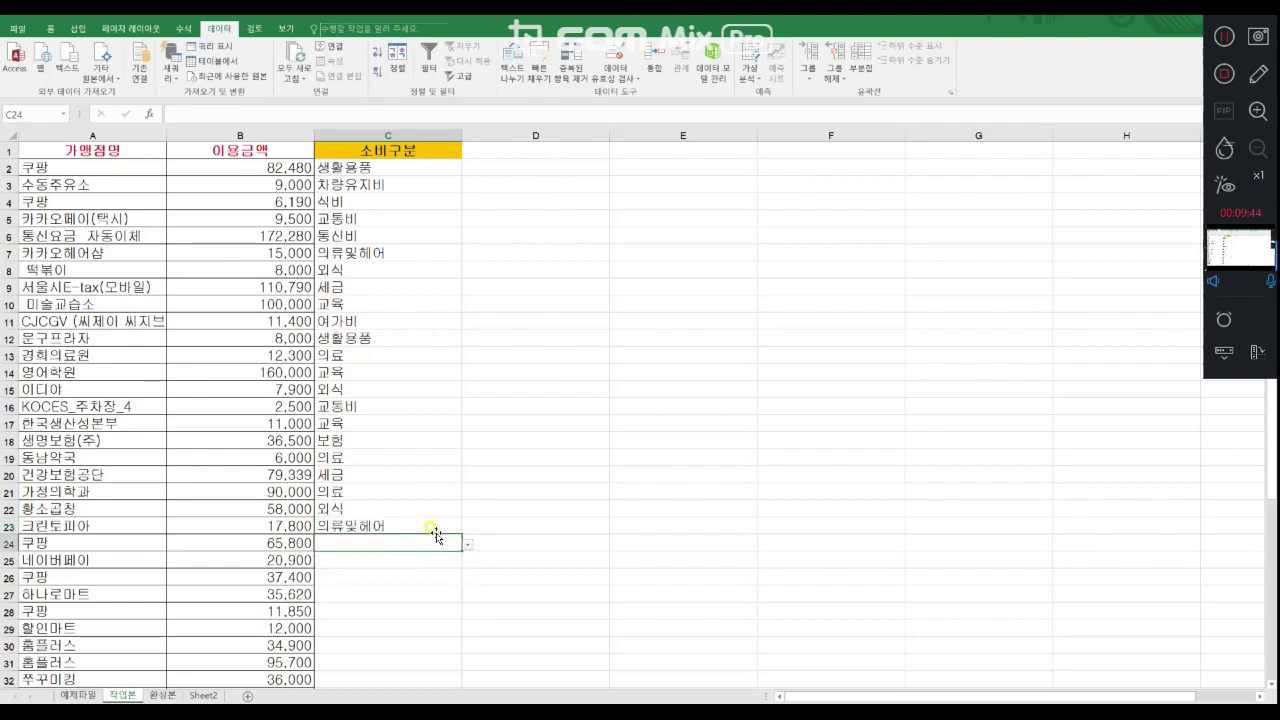
pyautogui.scroll(-5, 410, 563)
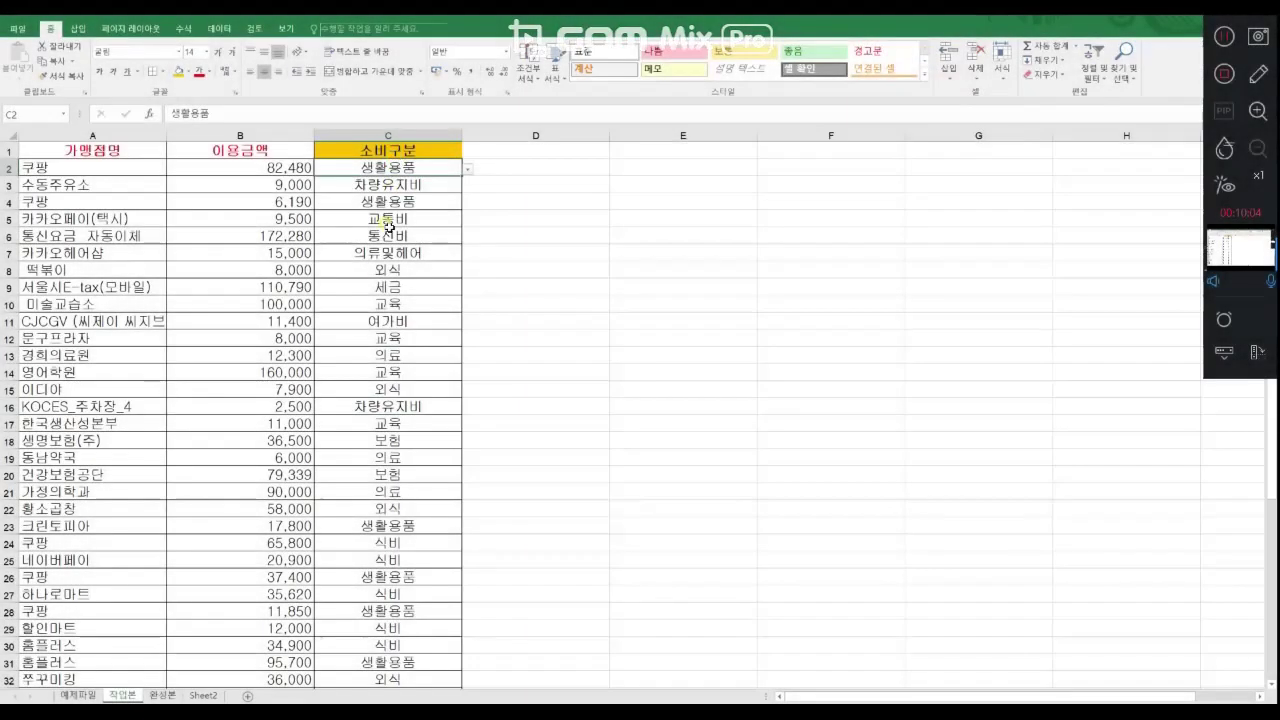
# - Add filters to the header cells 가맹점명, 이용금액 and 소비구분 in A1:C1
pyautogui.click(420, 150)
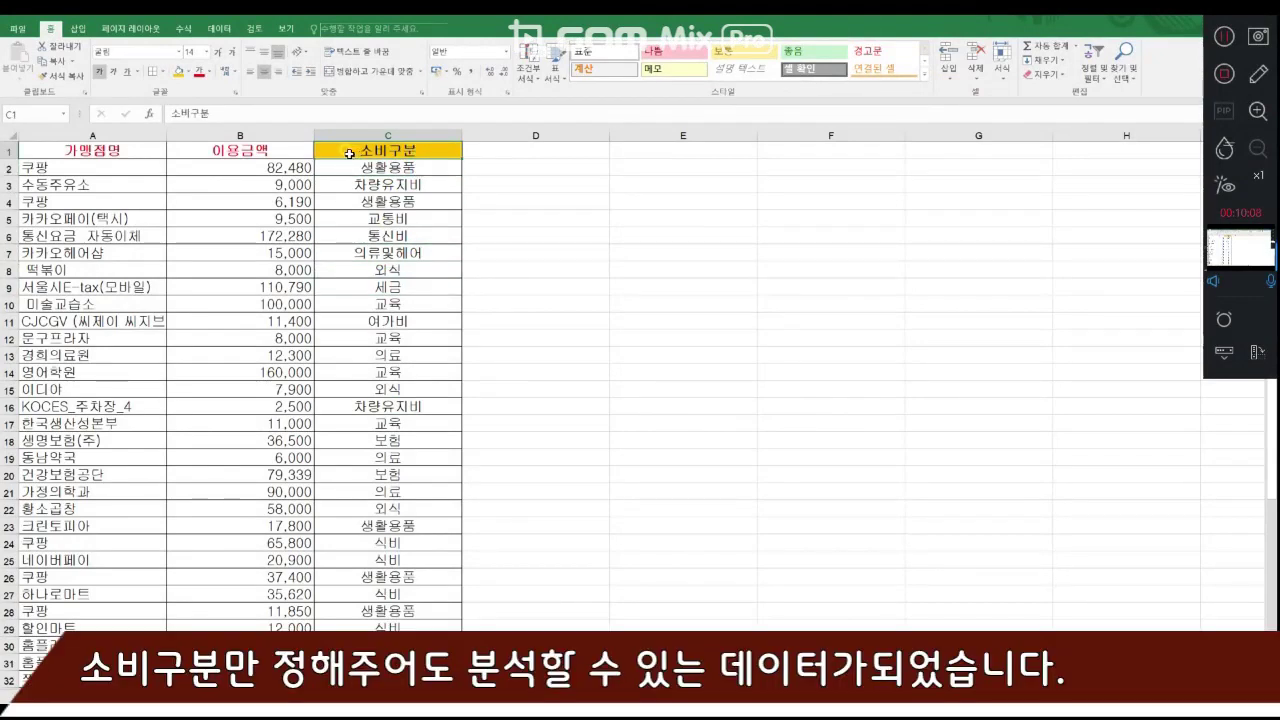
pyautogui.moveTo(63, 150); pyautogui.dragTo(342, 153)
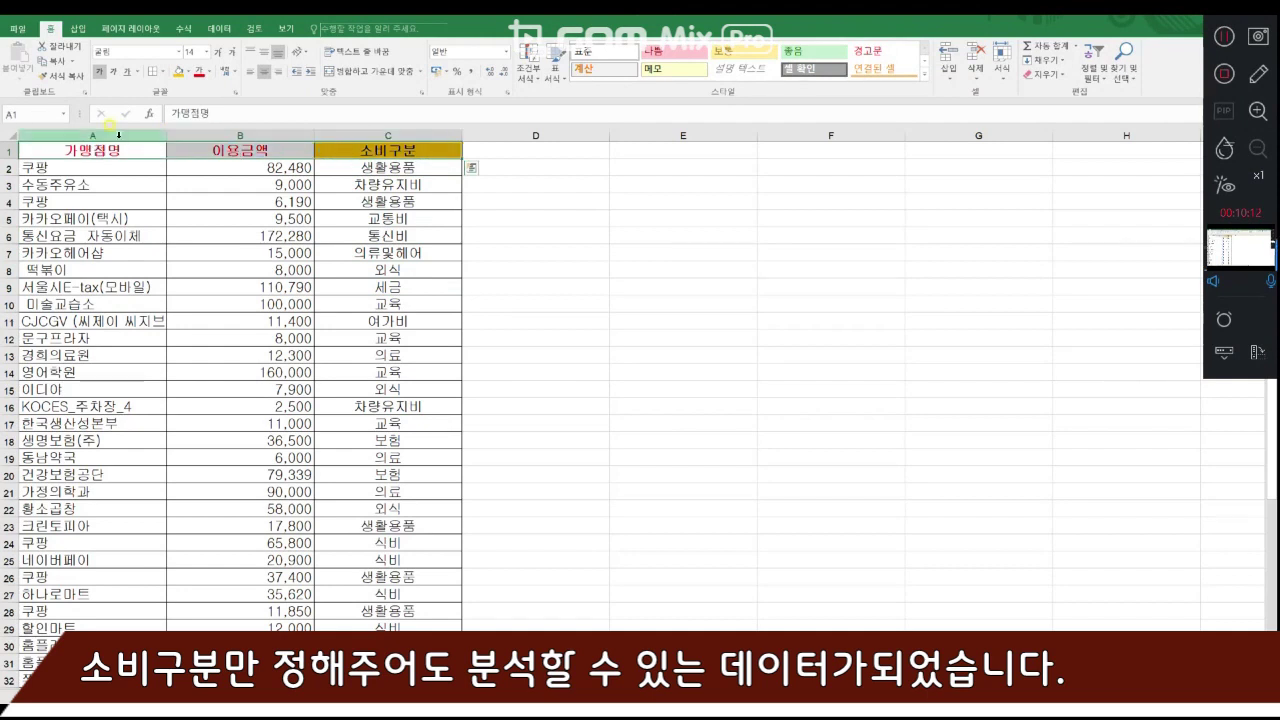
pyautogui.click(222, 29)
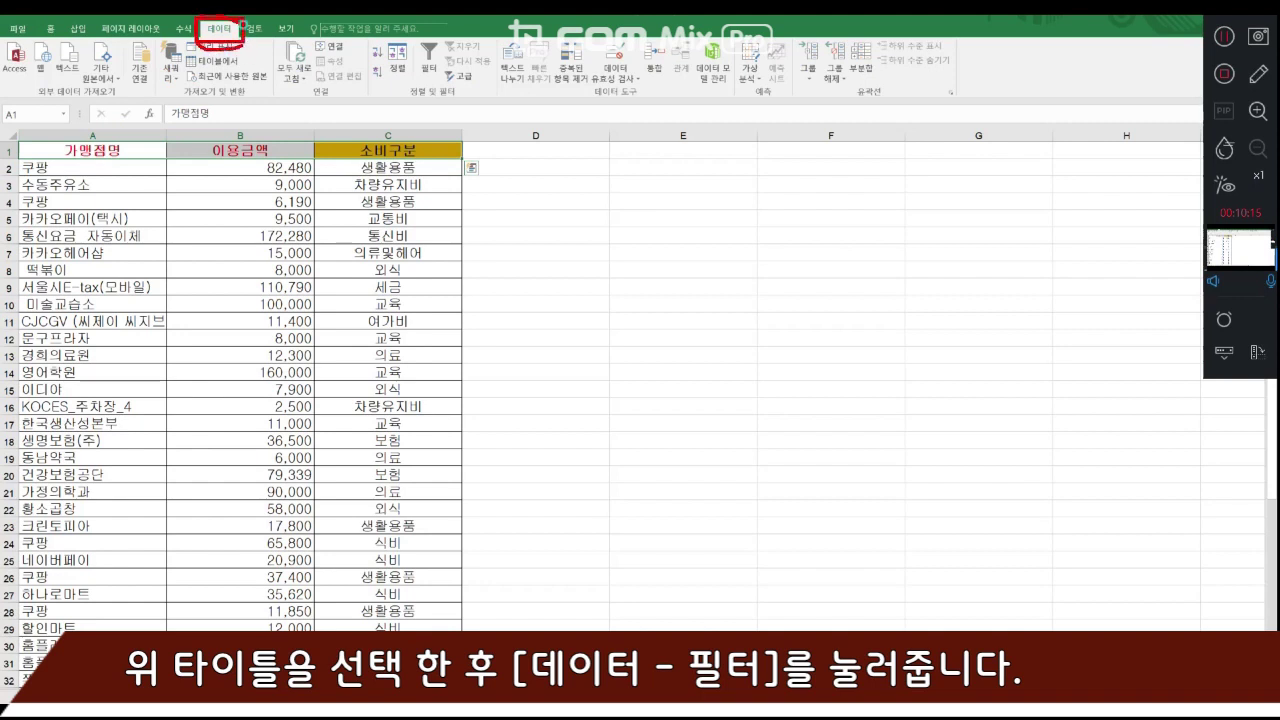
pyautogui.moveTo(243, 25); pyautogui.dragTo(229, 17)
pyautogui.moveTo(414, 41)
pyautogui.mouseDown()
pyautogui.moveTo(448, 86)
pyautogui.moveTo(406, 57)
pyautogui.moveTo(452, 68)
pyautogui.mouseUp()
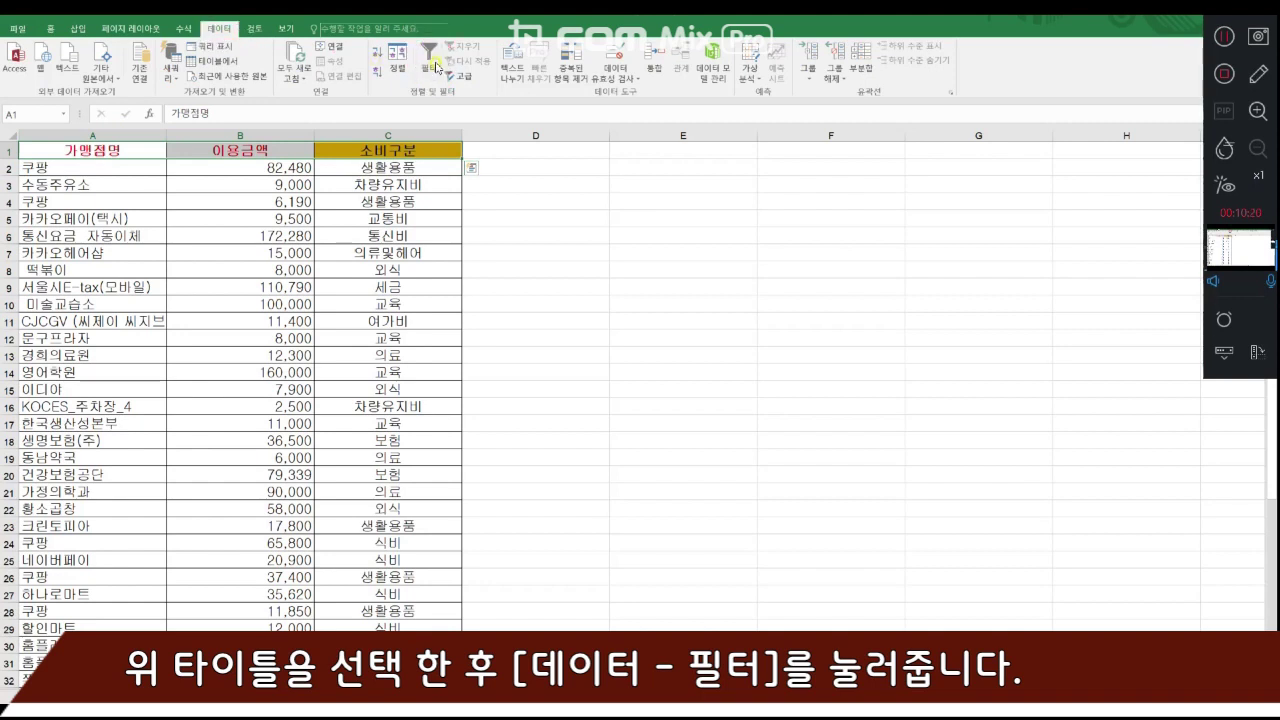
pyautogui.click(428, 60)
pyautogui.click(388, 184)
pyautogui.click(408, 147)
pyautogui.write('@')
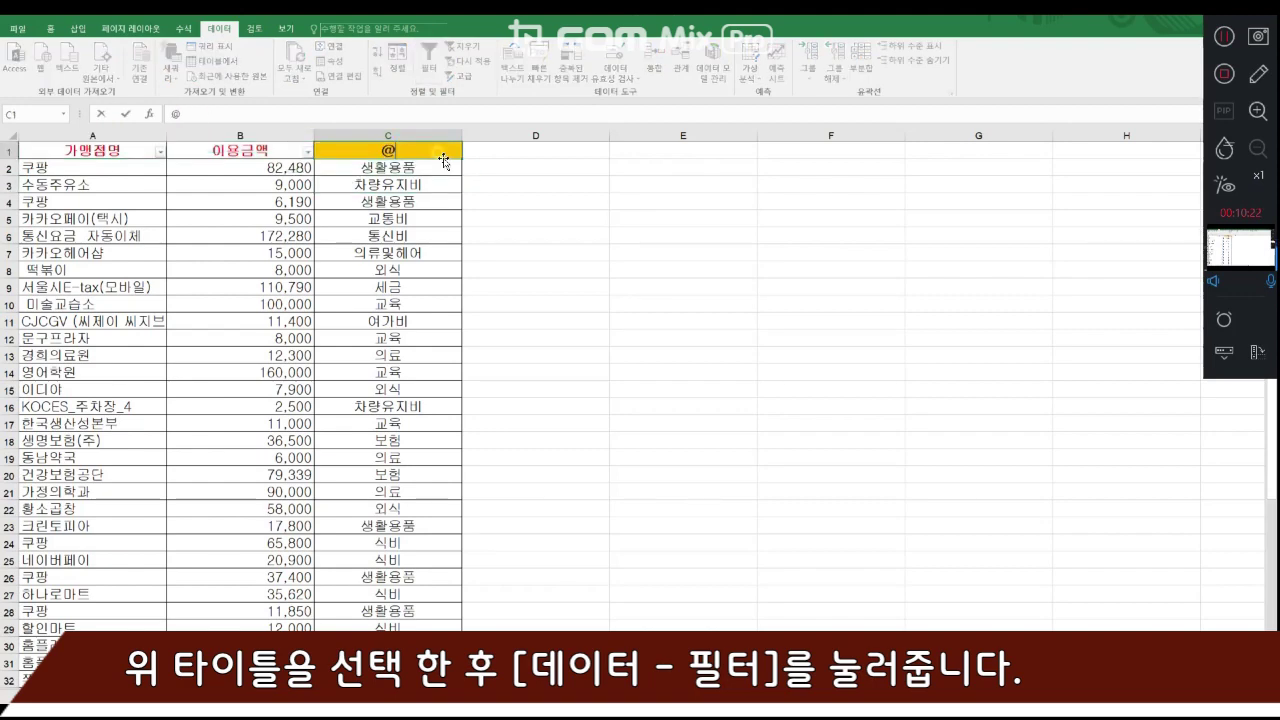
pyautogui.press('Escape')
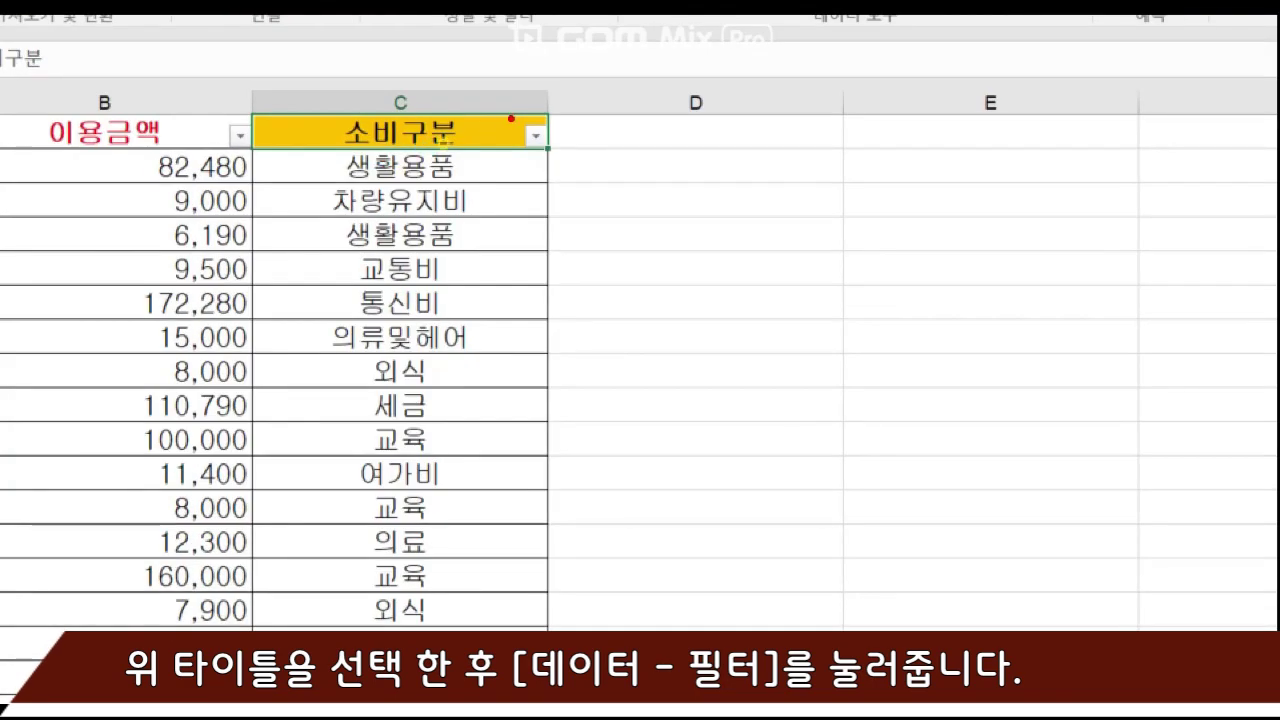
pyautogui.moveTo(500, 118)
pyautogui.mouseDown()
pyautogui.moveTo(532, 124)
pyautogui.moveTo(518, 140)
pyautogui.mouseUp()
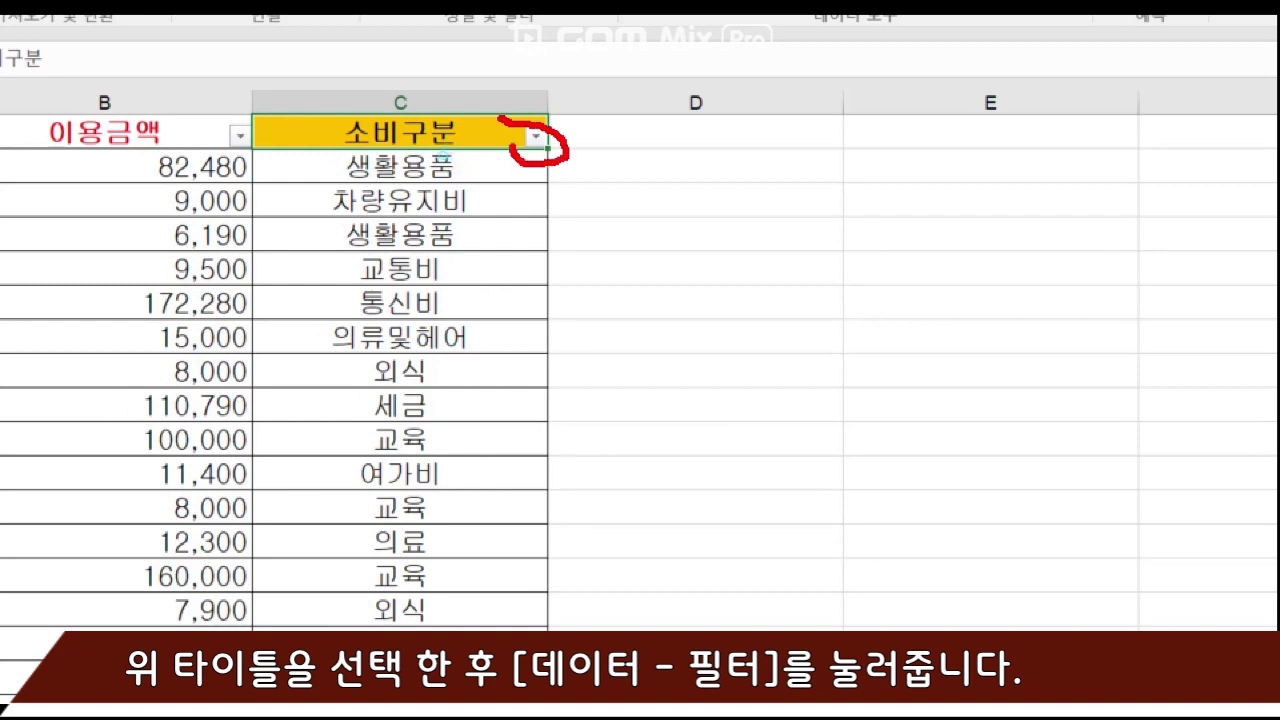
pyautogui.moveTo(214, 152)
pyautogui.mouseDown()
pyautogui.moveTo(278, 150)
pyautogui.moveTo(258, 152)
pyautogui.mouseUp()
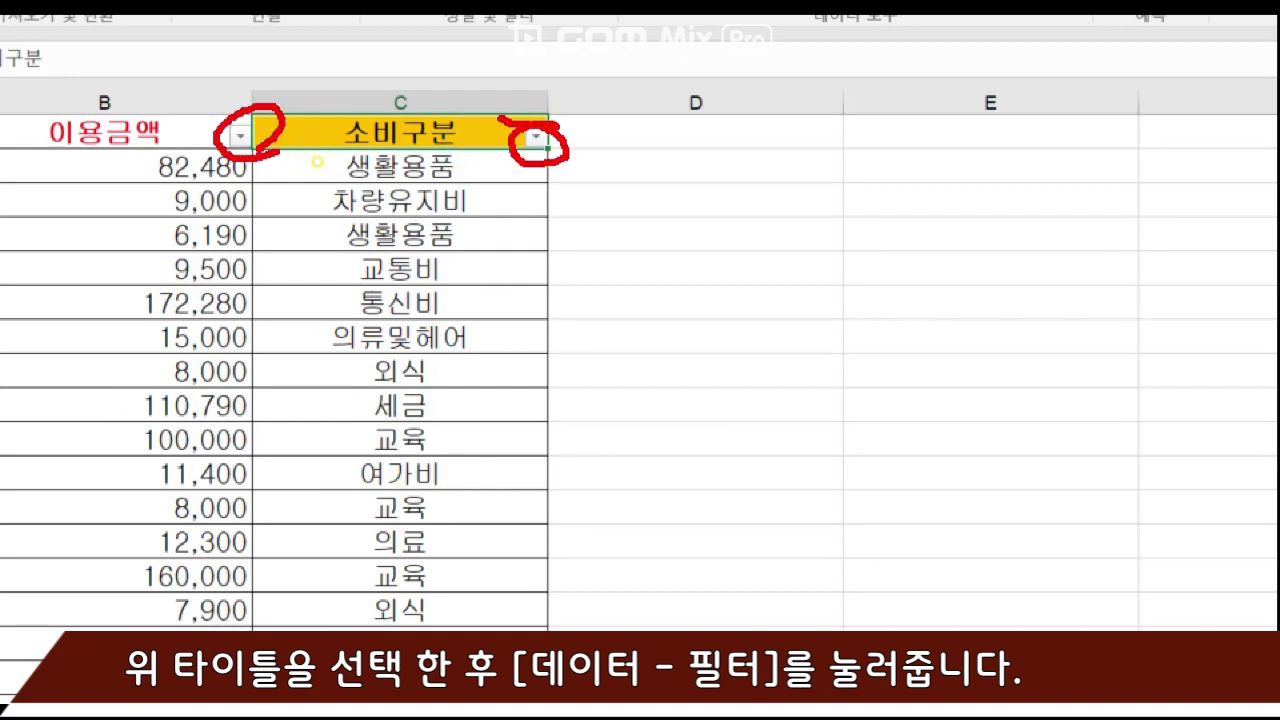
pyautogui.press('Escape')
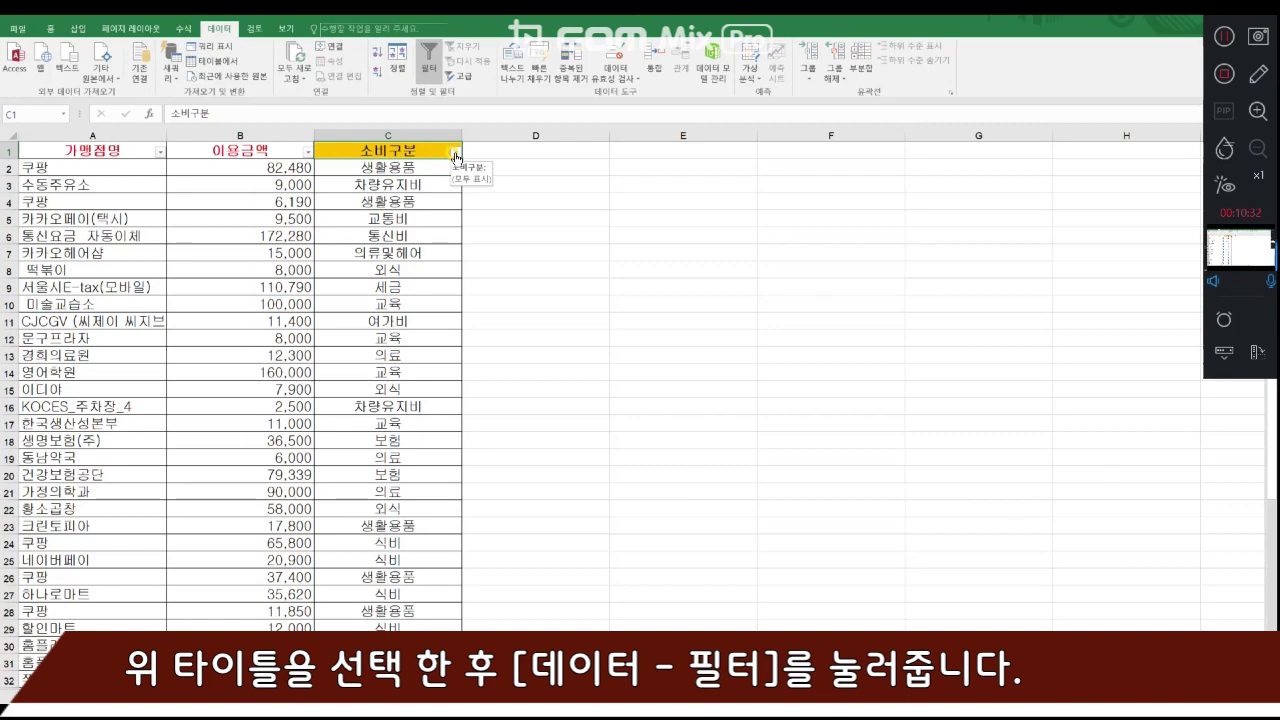
# - Filter the 소비구분 column so that only the 교육 category is selected
pyautogui.click(456, 152)
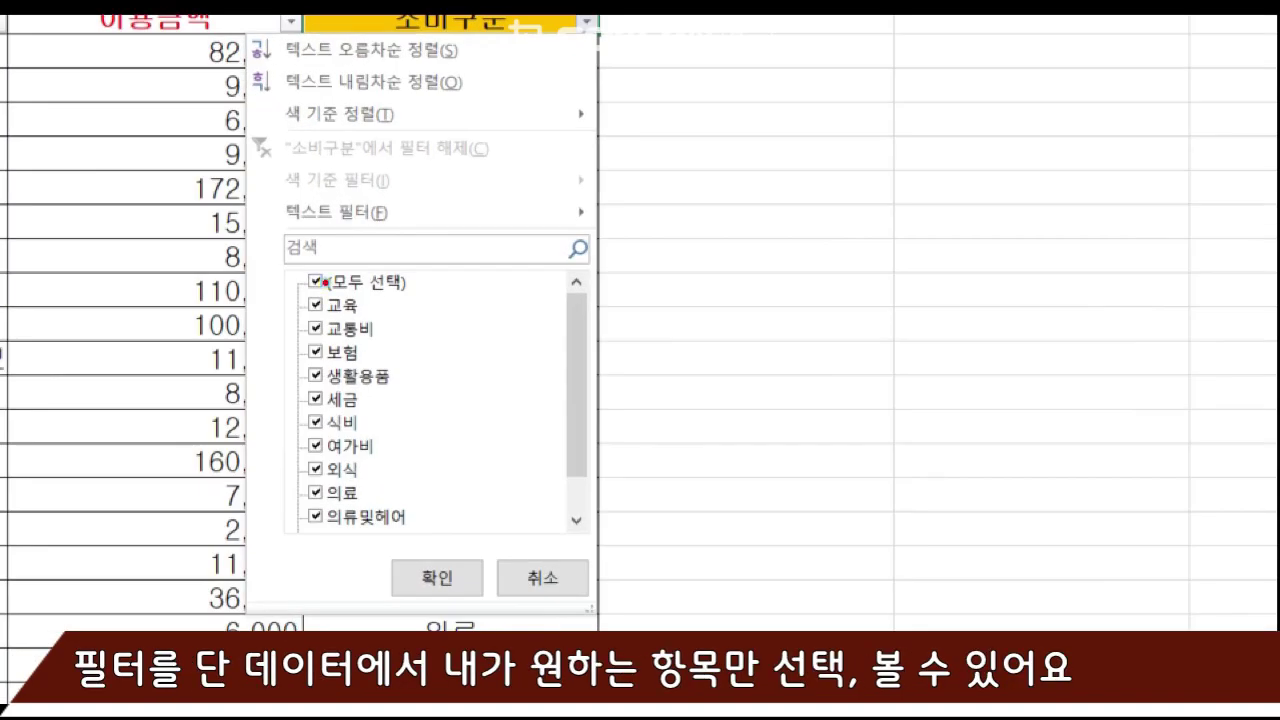
pyautogui.press('Escape')
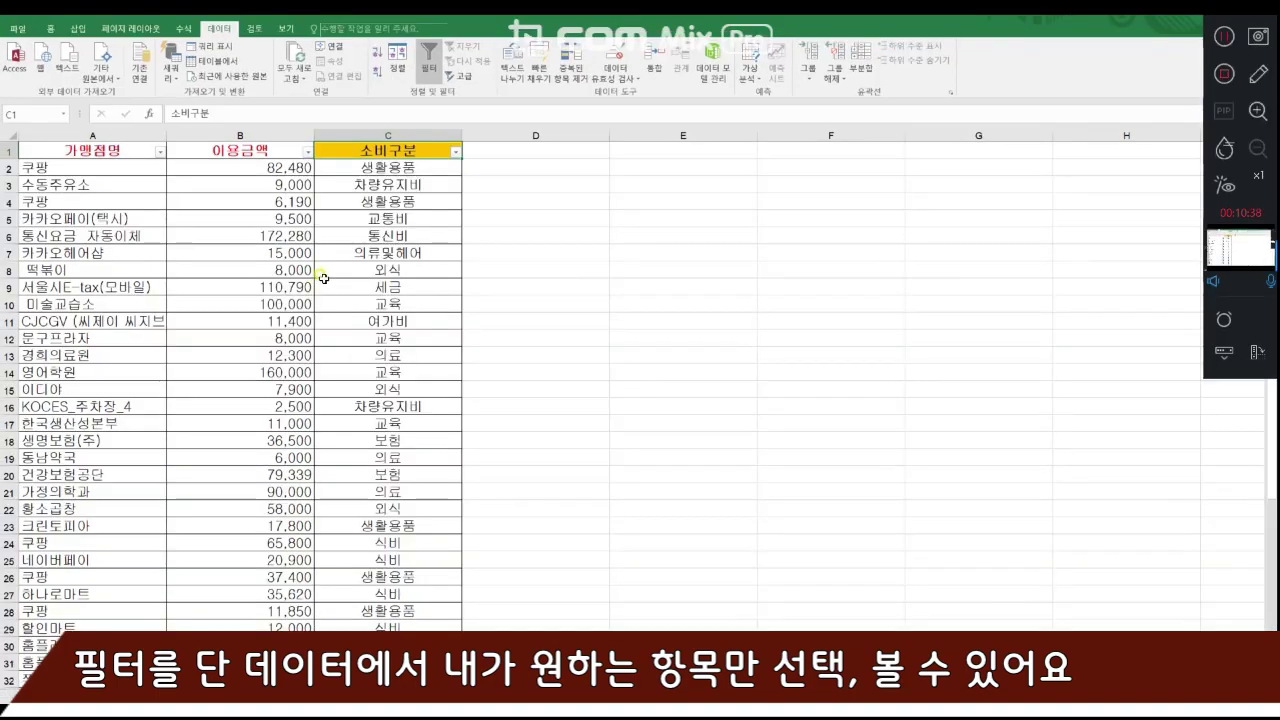
pyautogui.click(456, 152)
pyautogui.click(321, 282)
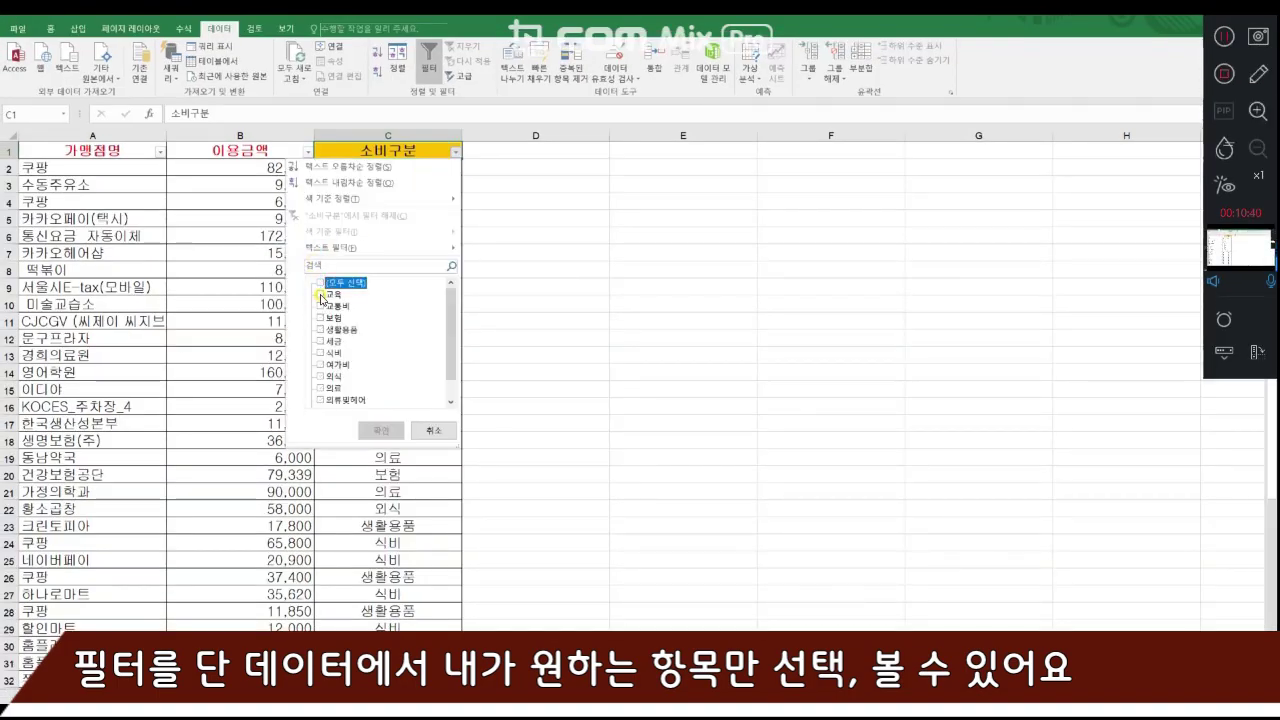
pyautogui.click(329, 295)
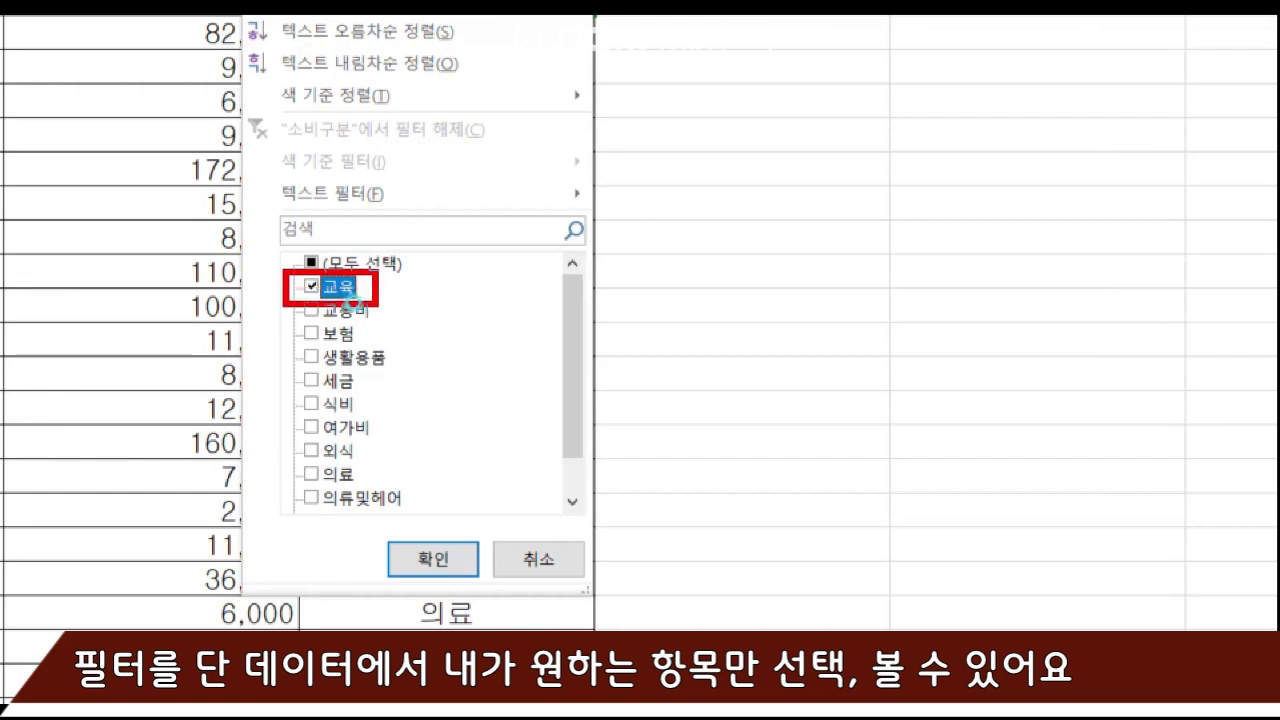
pyautogui.press('Escape')
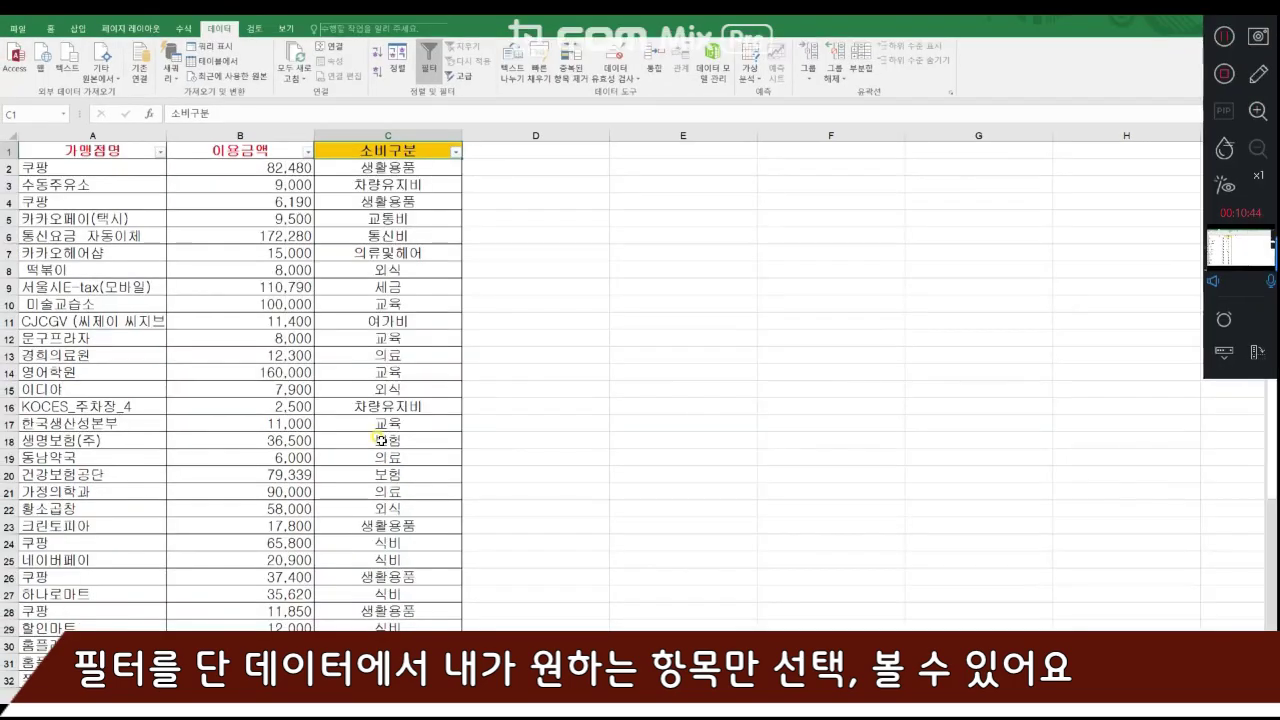
pyautogui.click(456, 153)
pyautogui.click(321, 283)
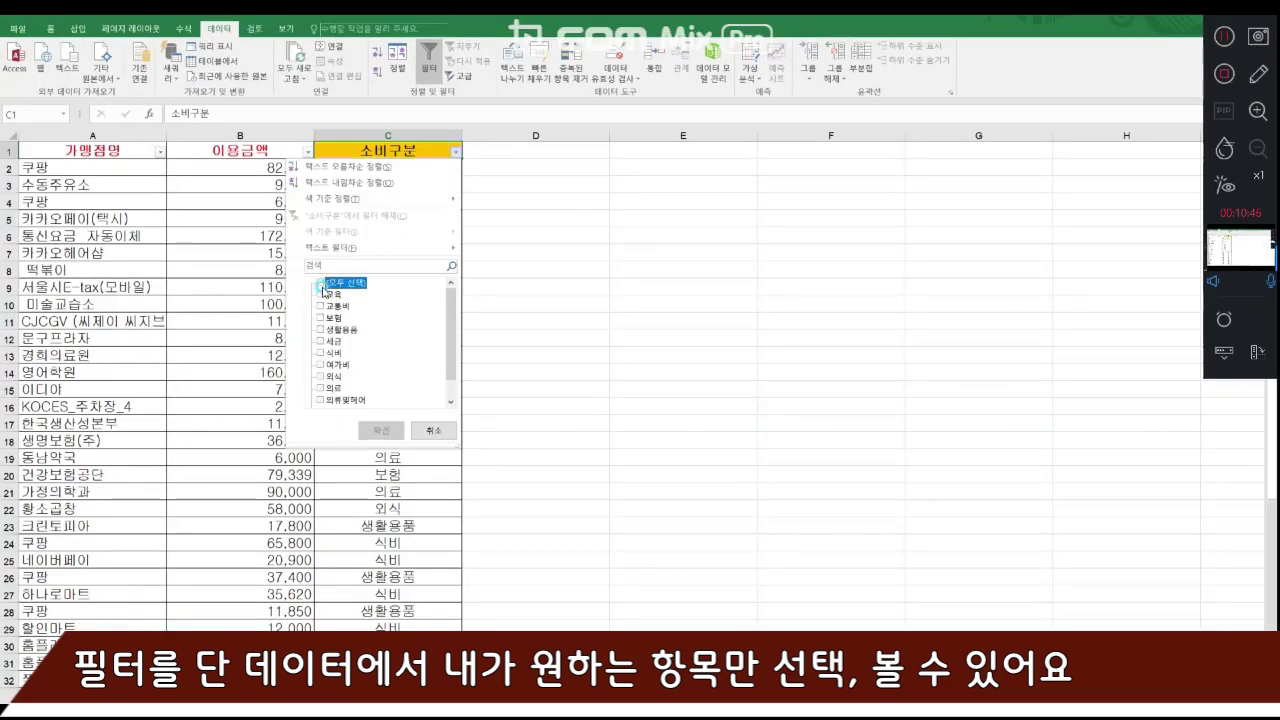
pyautogui.click(321, 295)
pyautogui.click(381, 430)
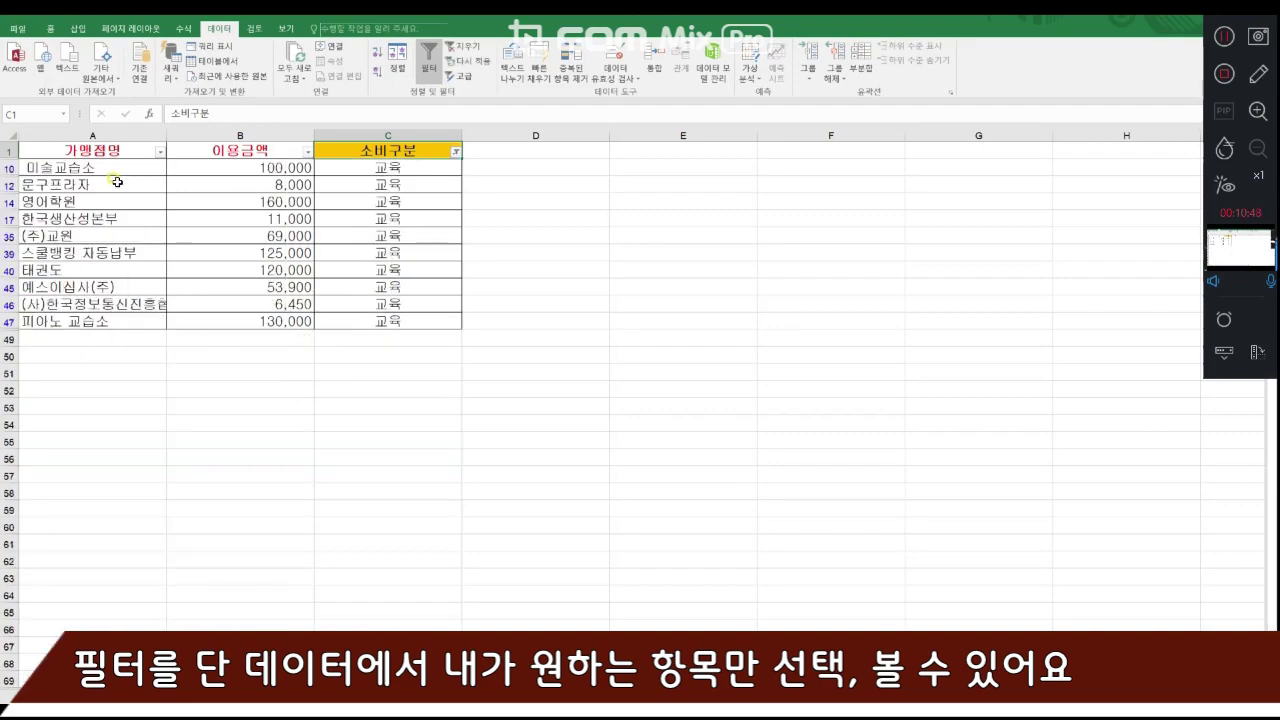
# - Change the 소비구분 filter from 교육 to show only the 외식 category
pyautogui.hotkey('ctrl', '1')
pyautogui.click(913, 121)
pyautogui.click(336, 294)
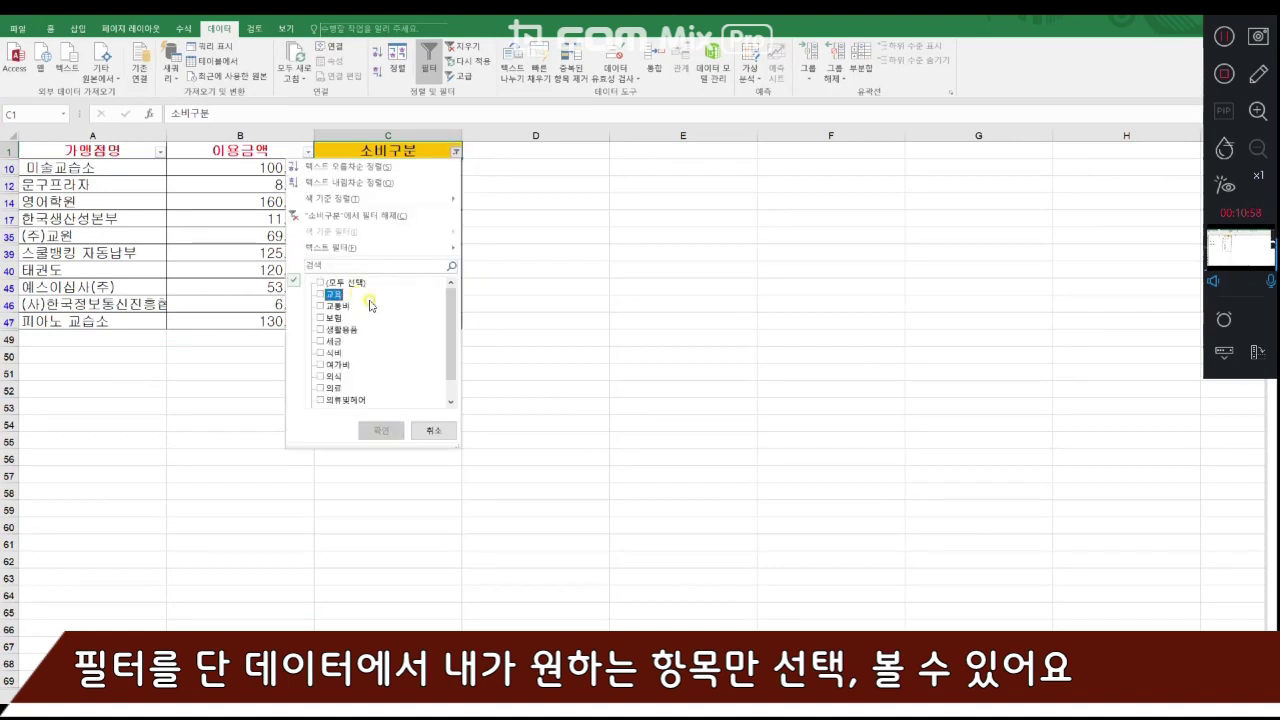
pyautogui.click(329, 378)
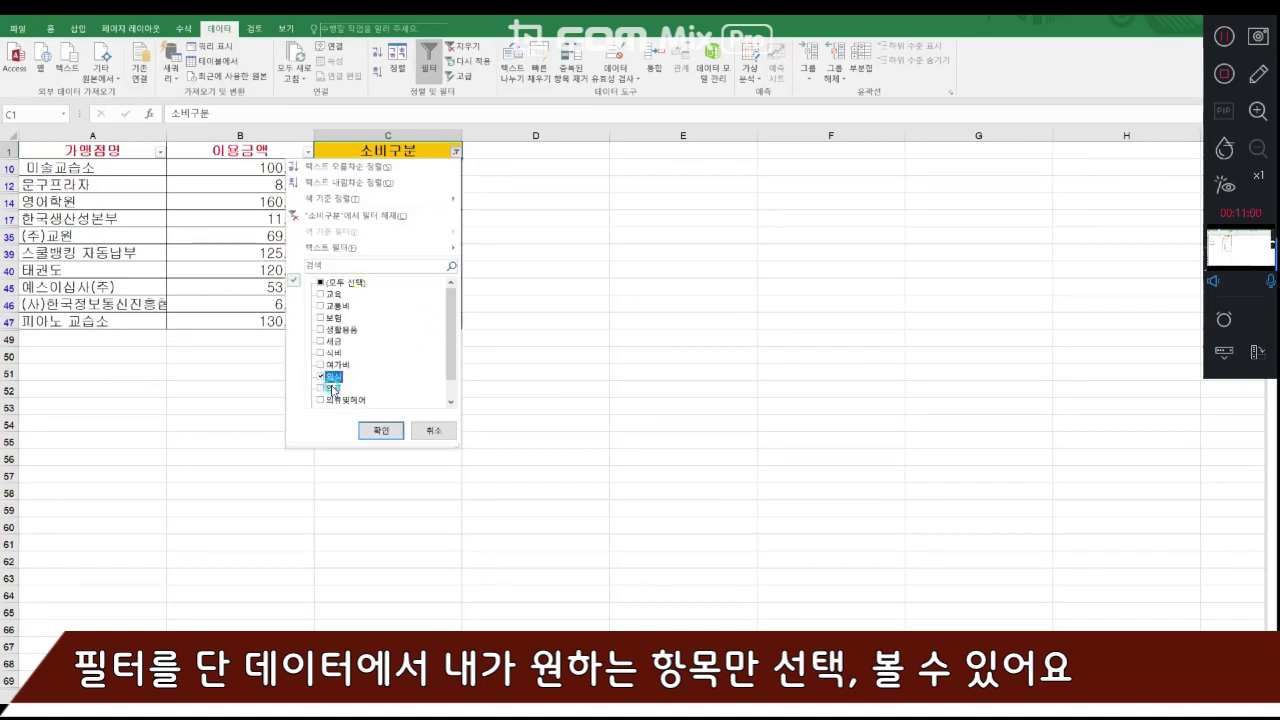
pyautogui.click(363, 429)
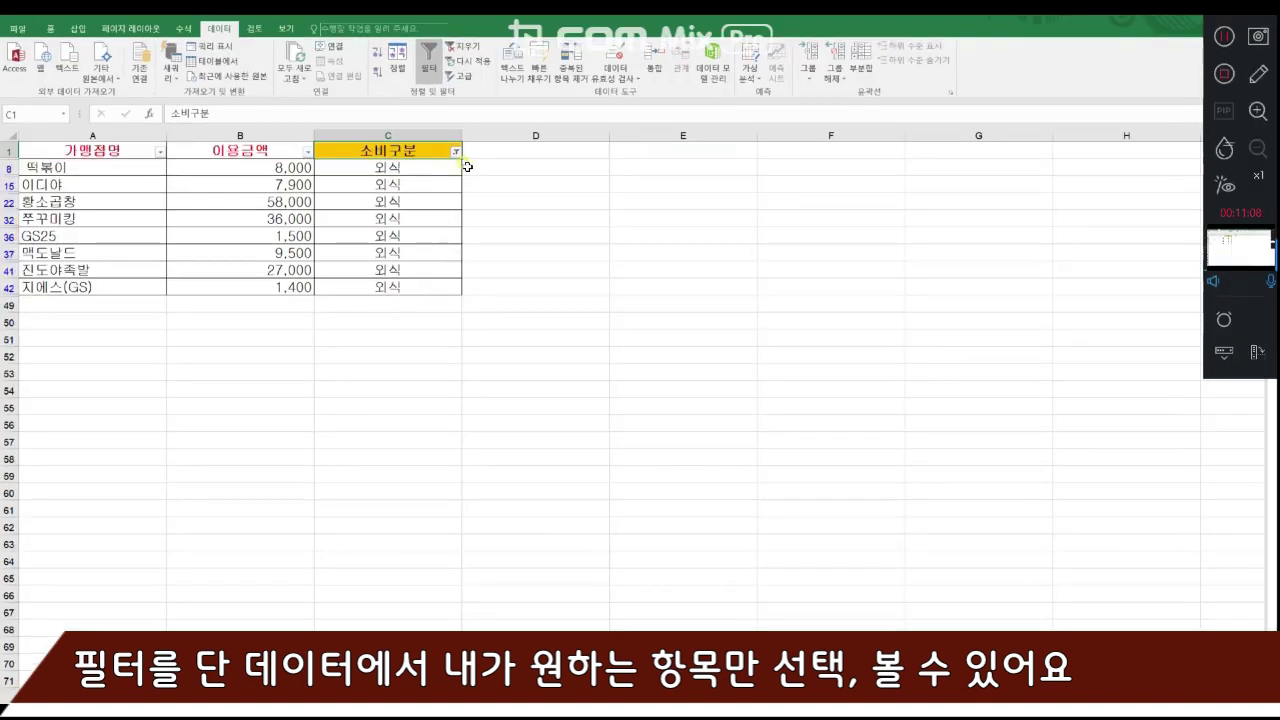
# - Switch the 소비구분 filter to only 차량유지비 and check the merchants listed under it
pyautogui.click(458, 157)
pyautogui.click(330, 376)
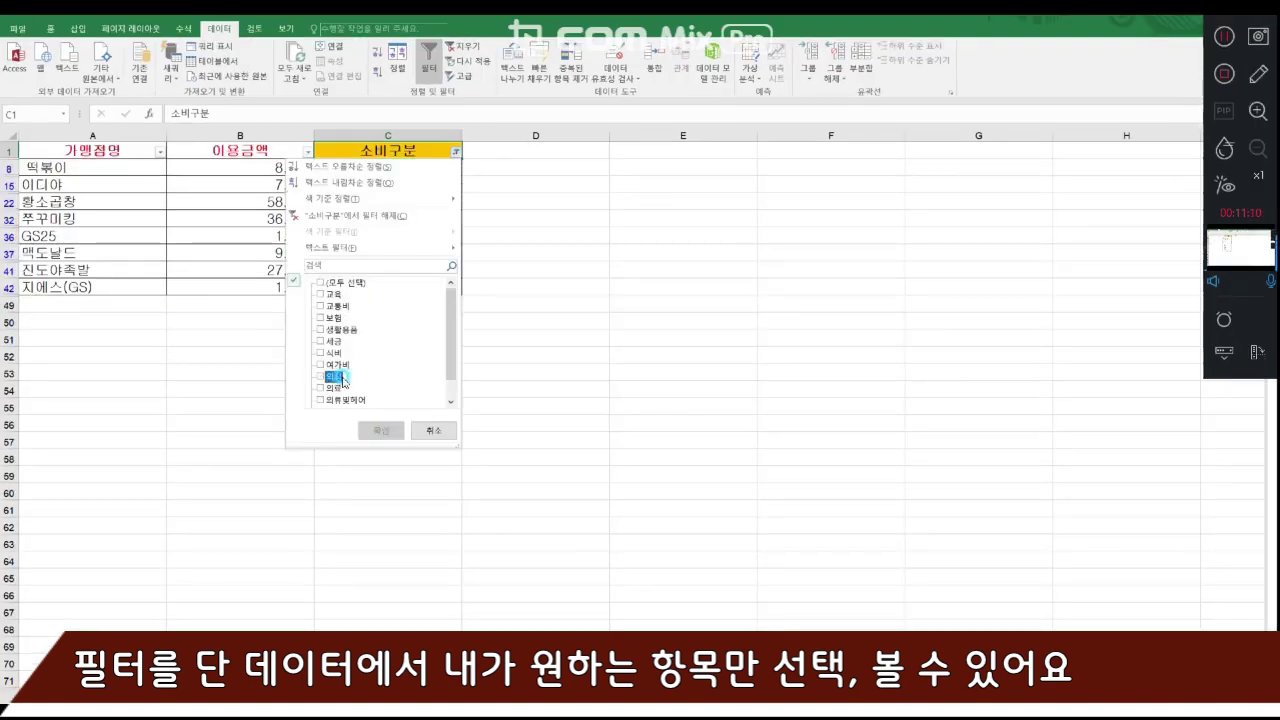
pyautogui.moveTo(451, 376); pyautogui.dragTo(451, 392)
pyautogui.click(368, 388)
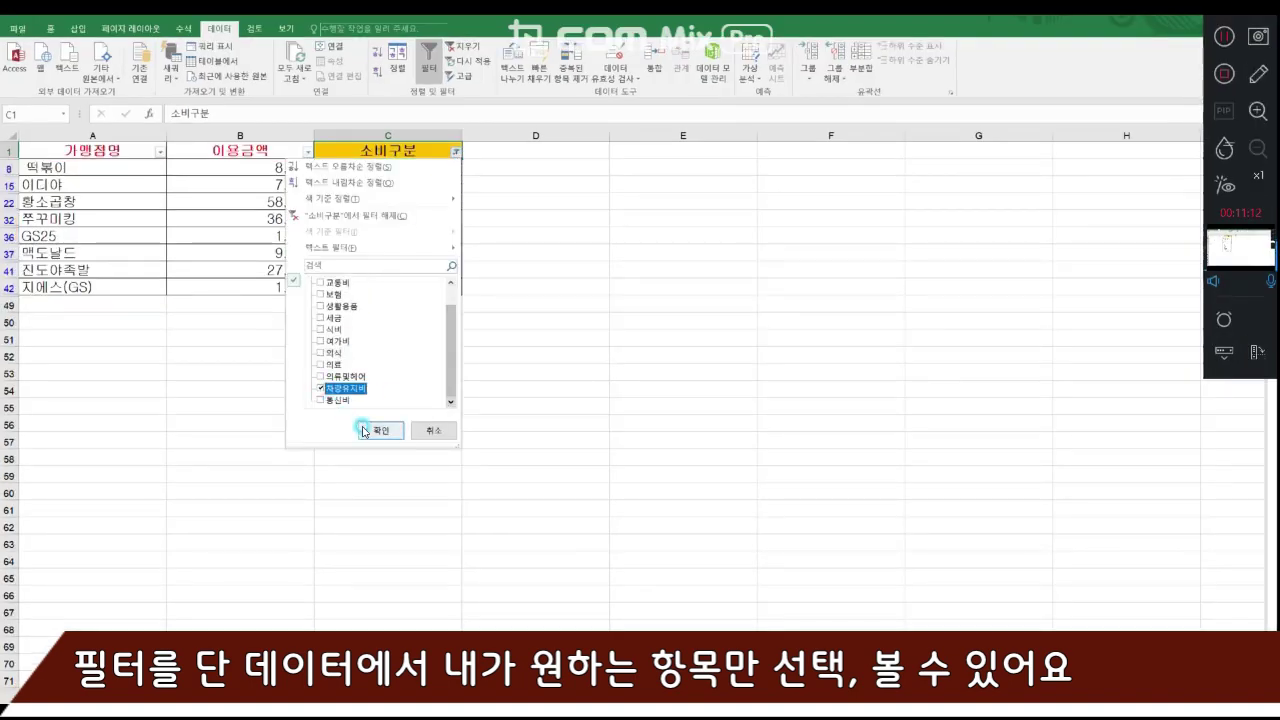
pyautogui.press('Return')
pyautogui.click(128, 167)
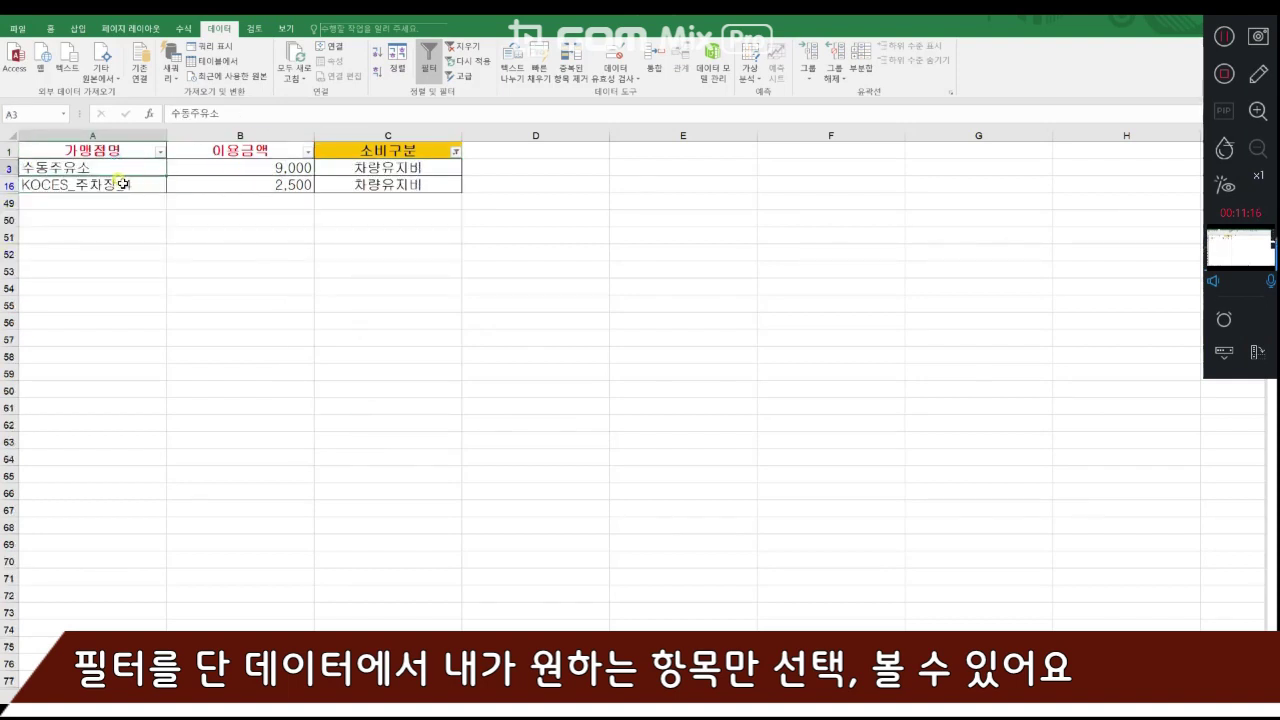
pyautogui.click(122, 184)
pyautogui.click(121, 171)
# - Reset the 소비구분 filter so that all spending categories are shown again
pyautogui.click(455, 151)
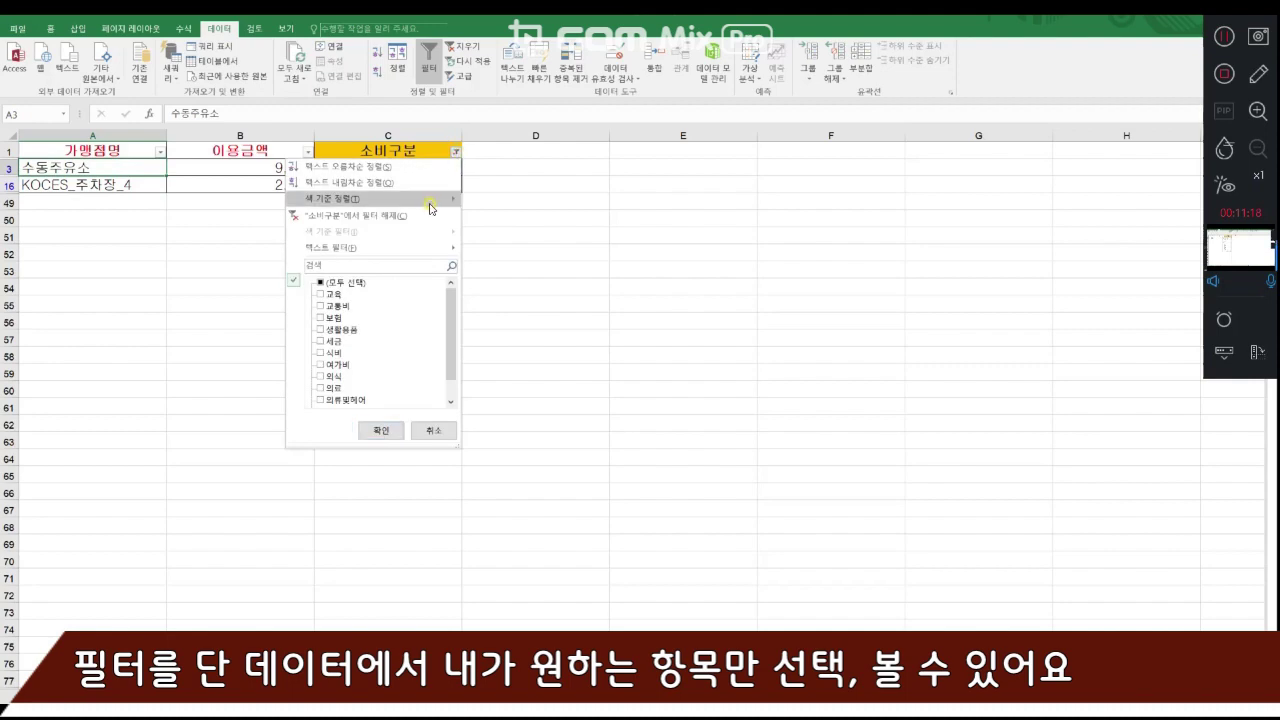
pyautogui.moveTo(453, 370); pyautogui.dragTo(452, 401)
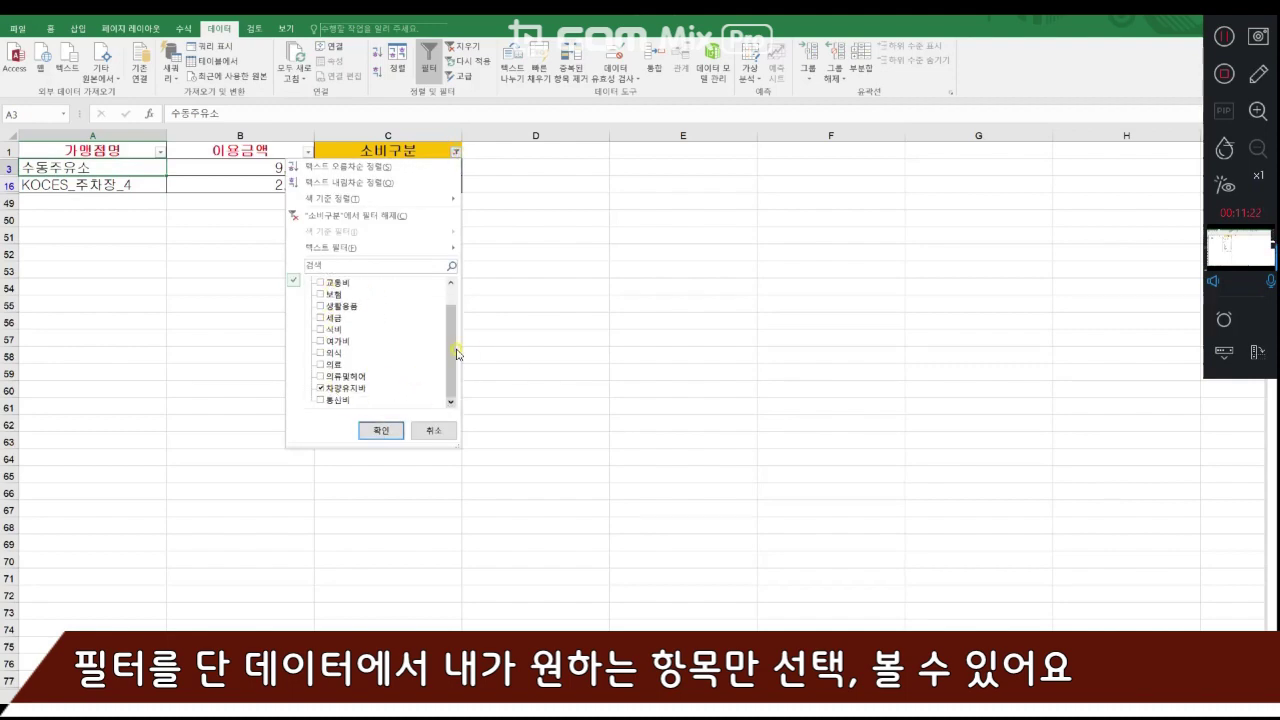
pyautogui.moveTo(452, 354); pyautogui.dragTo(452, 290)
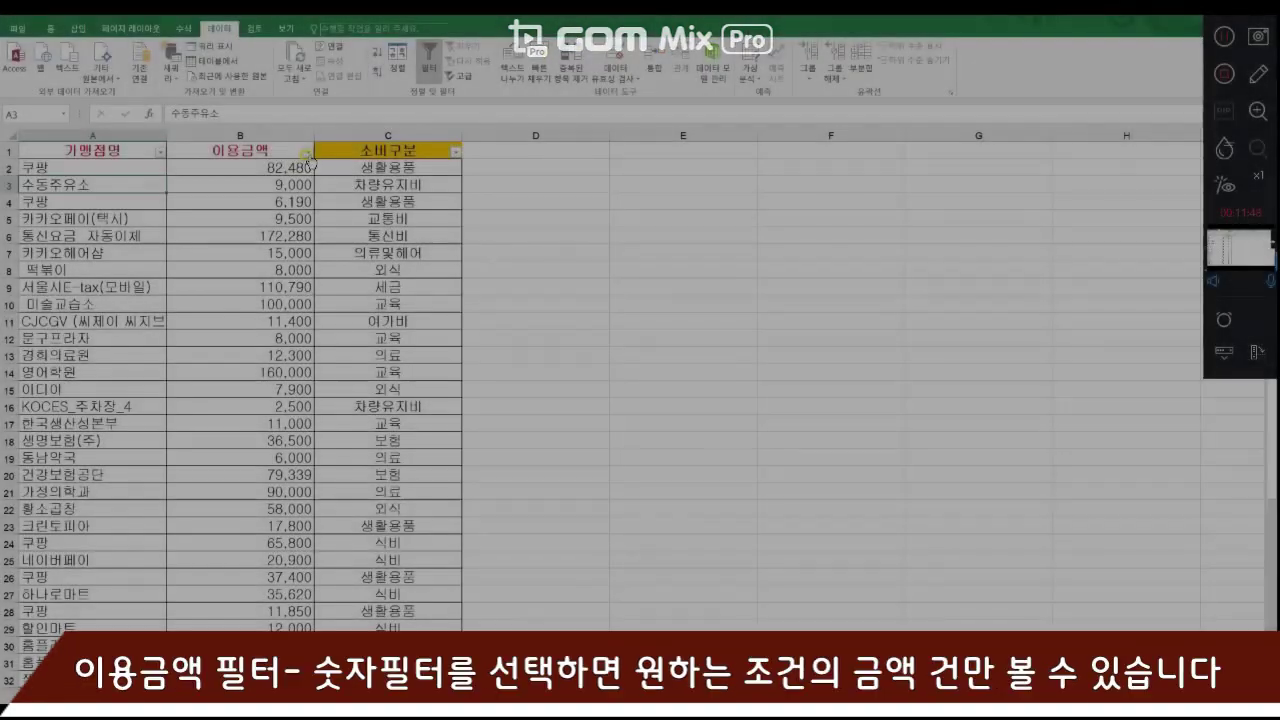
# - Apply a custom number filter to the 이용금액 column for amounts greater than 100,000
pyautogui.click(307, 151)
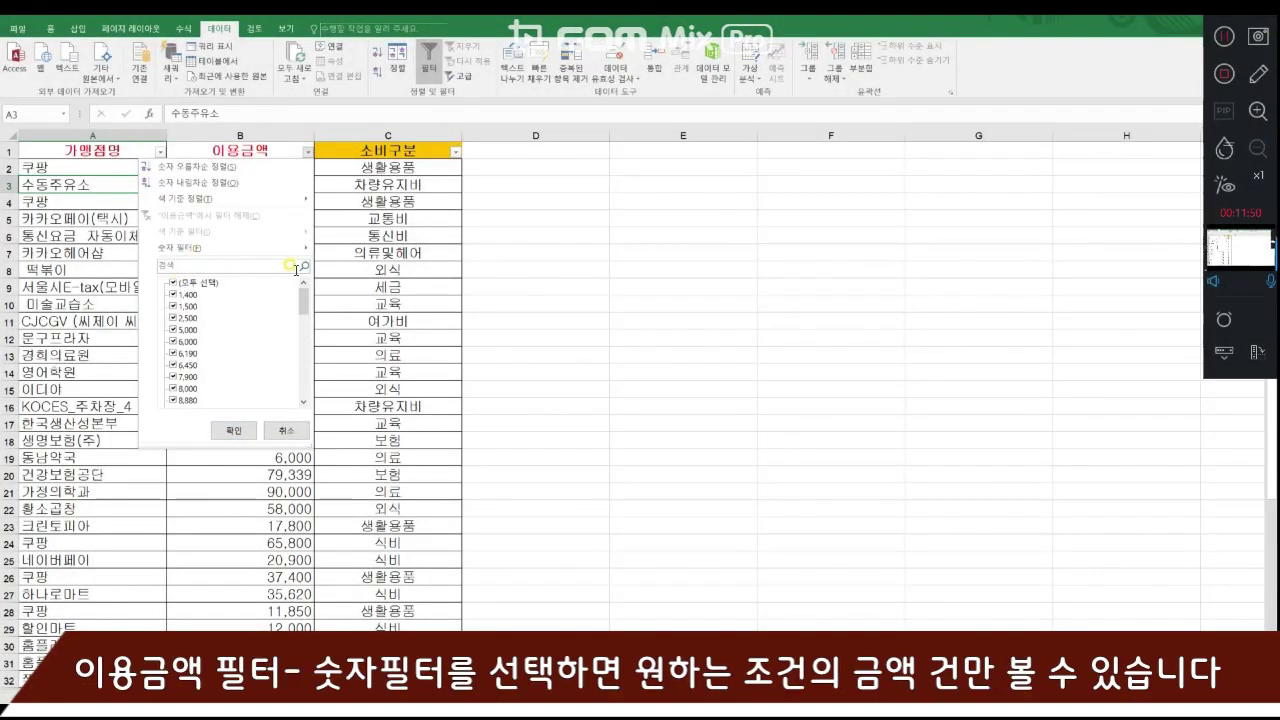
pyautogui.moveTo(309, 250)
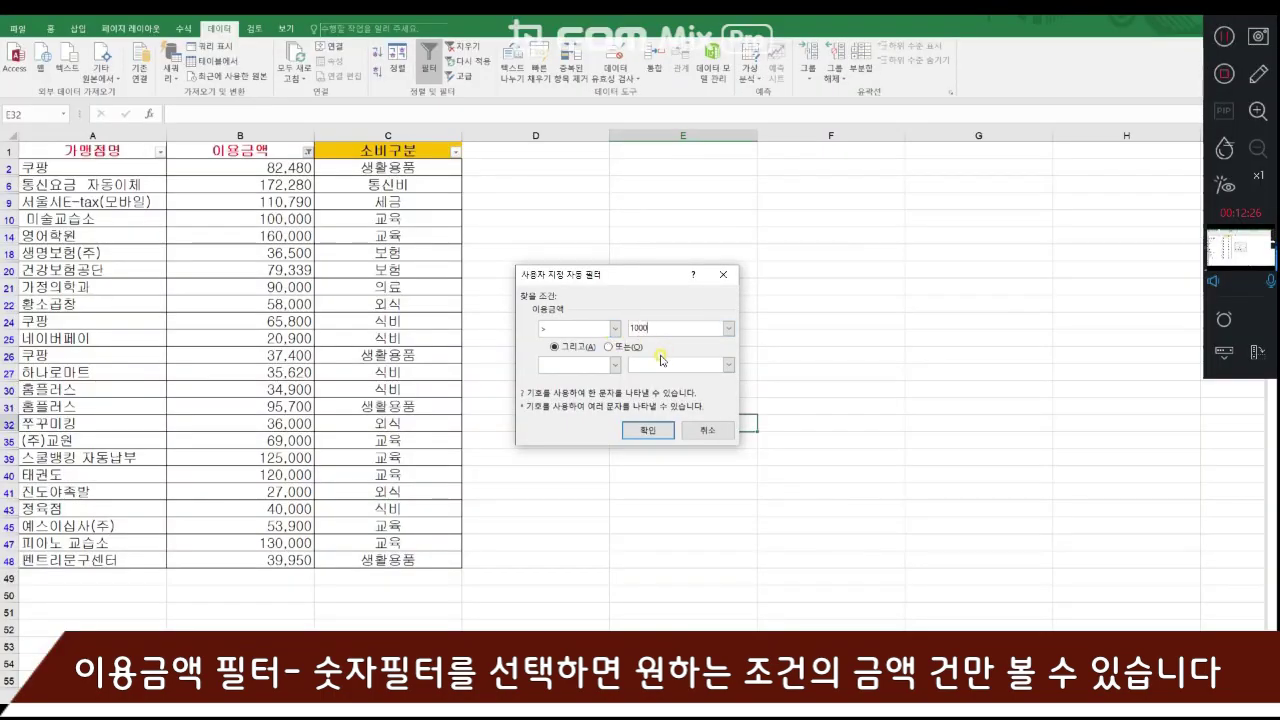
pyautogui.click(648, 430)
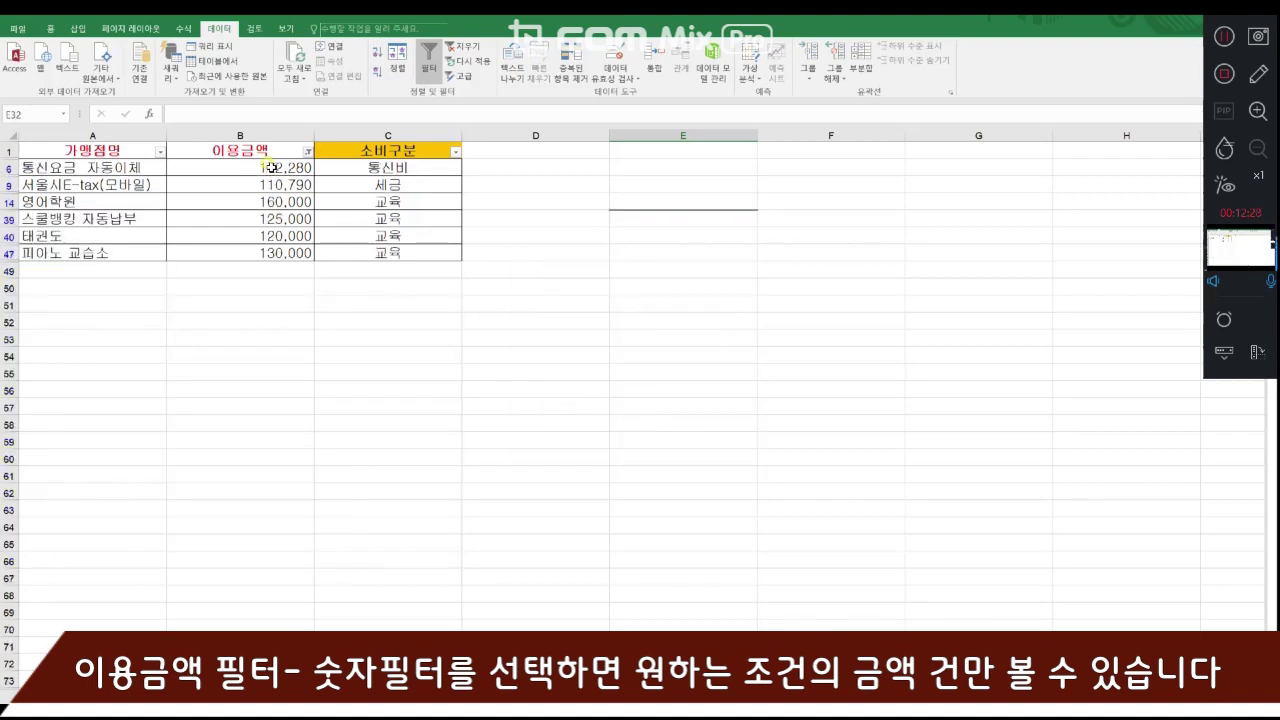